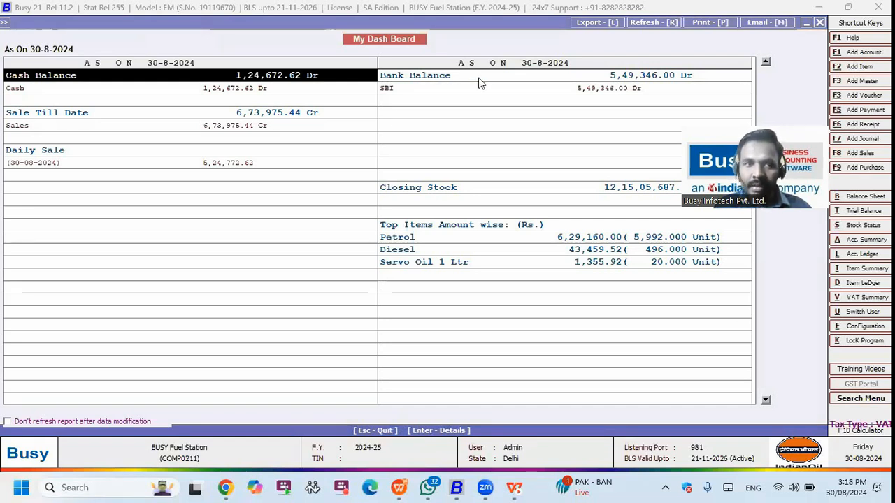
Step: Check Bank Balance, Sale Till Date and Closing Stock on My Dash Board, then close it
{"action": "key", "text": "Right"}
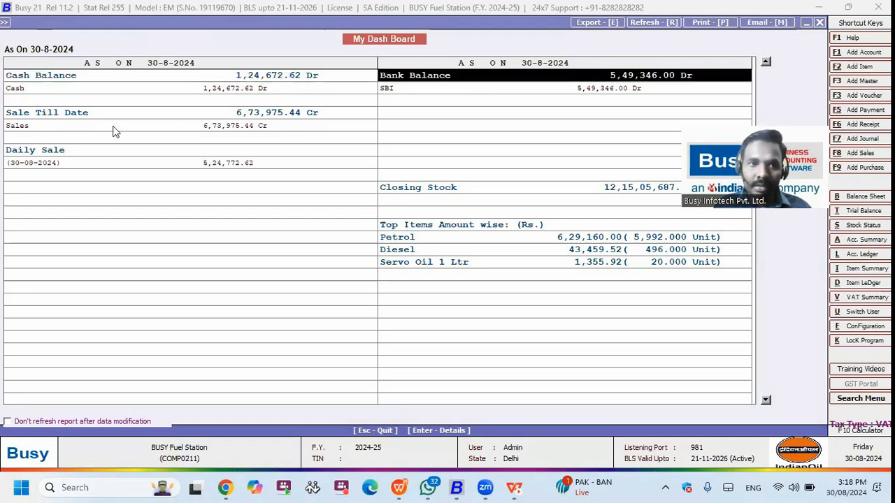
{"action": "key", "text": "Down"}
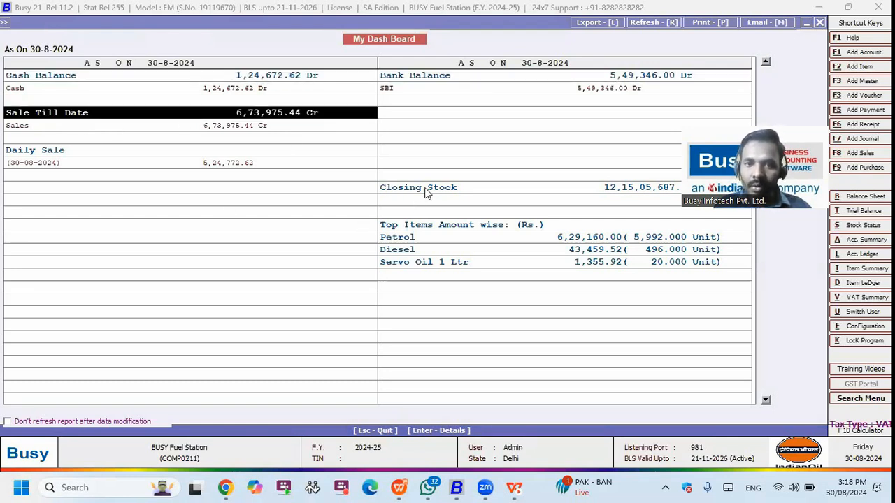
{"action": "key", "text": "Down"}
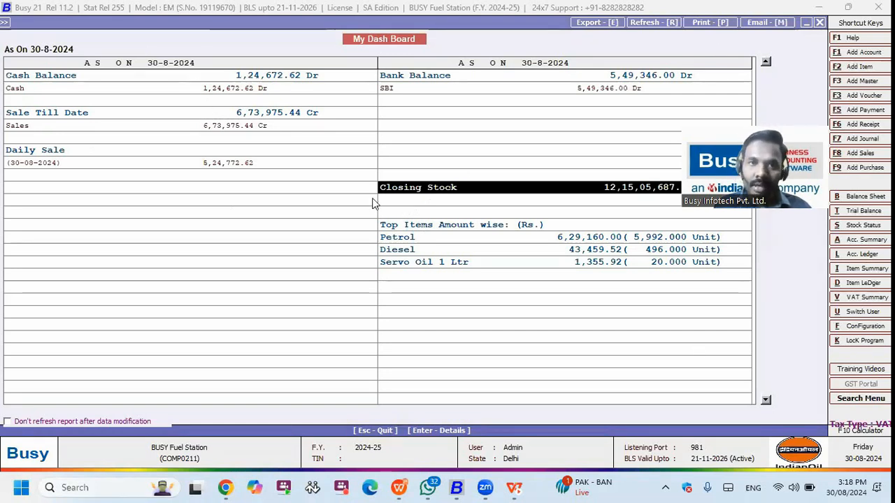
{"action": "key", "text": "Escape"}
Step: Bring up the Select User To Modify list via Administration > Users > Modify
{"action": "left_click", "coordinate": [89, 23]}
{"action": "left_click", "coordinate": [97, 58]}
{"action": "left_click", "coordinate": [110, 80]}
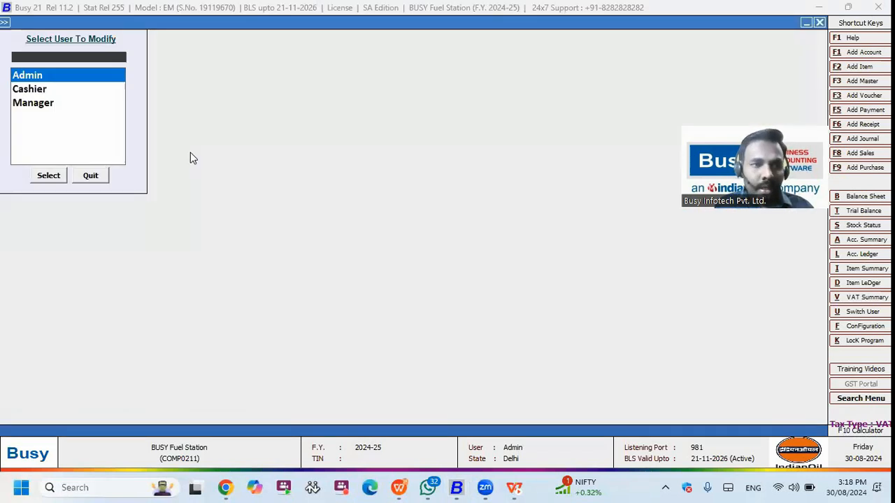
Step: Open the Admin user's Modify User settings and close them unchanged
{"action": "key", "text": "Down"}
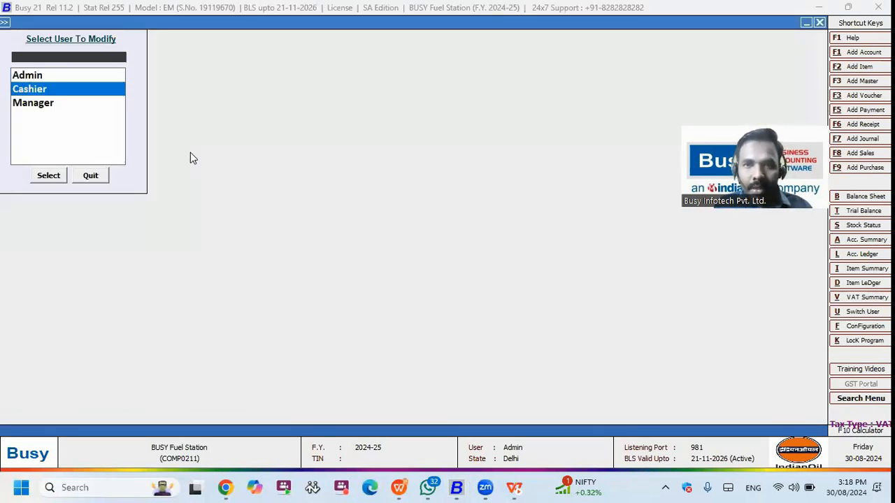
{"action": "key", "text": "Down"}
{"action": "key", "text": "Up"}
{"action": "key", "text": "Up"}
{"action": "key", "text": "Return"}
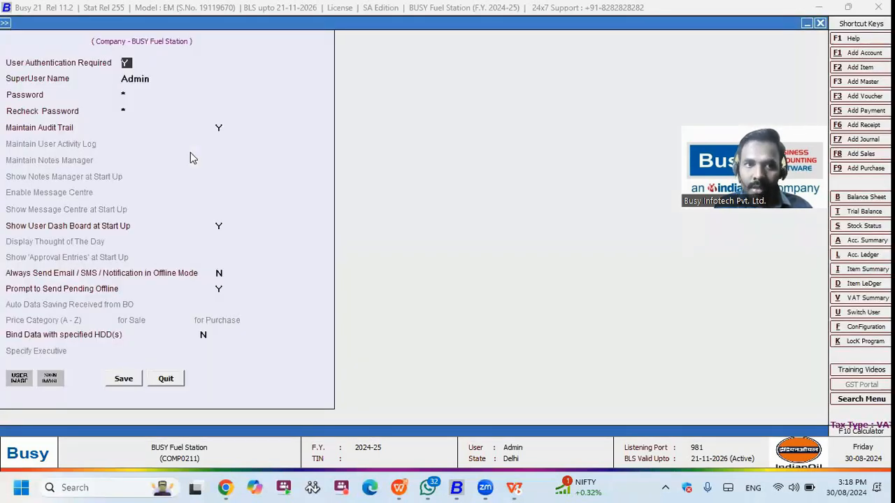
{"action": "key", "text": "Escape"}
Step: Review the Cashier user's settings, including its password field, without changes
{"action": "key", "text": "Down"}
{"action": "key", "text": "Return"}
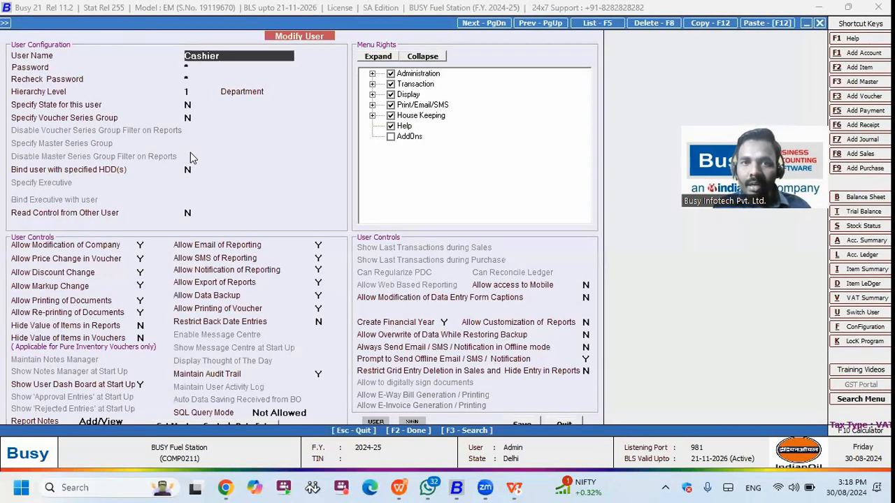
{"action": "key", "text": "Return"}
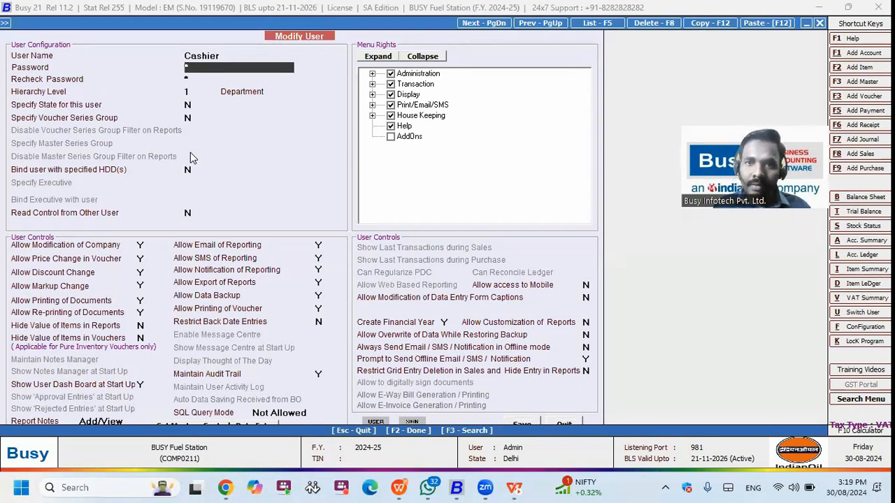
{"action": "key", "text": "Escape"}
{"action": "key", "text": "Escape"}
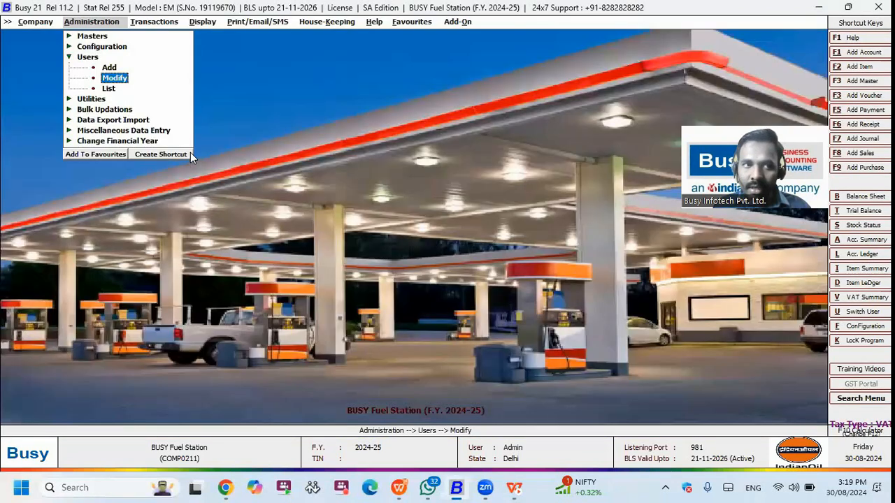
Step: Reopen the user list and review the Manager user's settings without changes
{"action": "key", "text": "Return"}
{"action": "key", "text": "Down"}
{"action": "key", "text": "Down"}
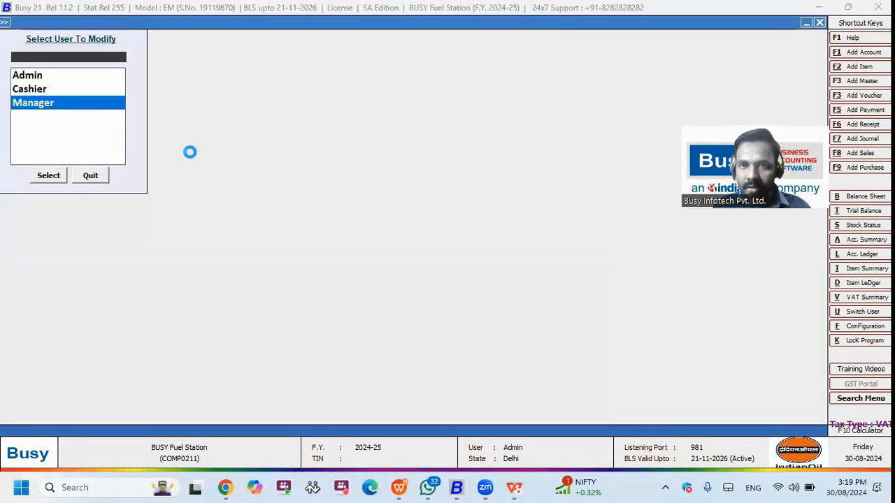
{"action": "key", "text": "Return"}
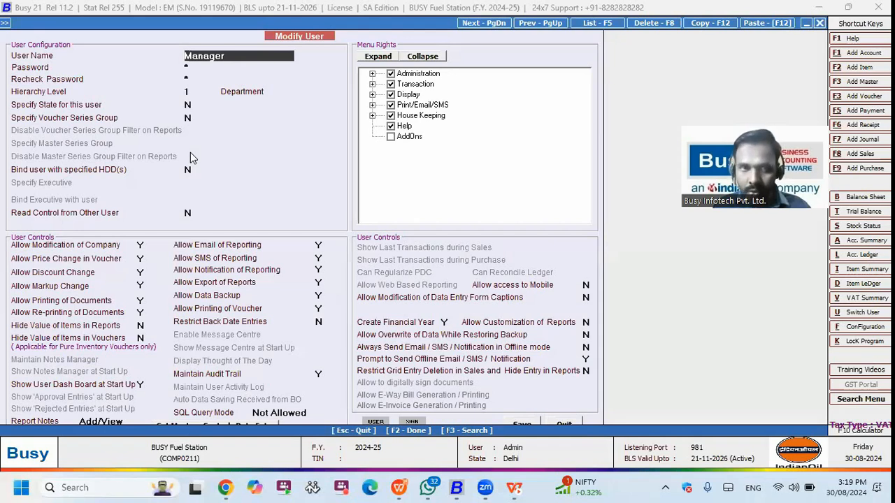
{"action": "key", "text": "Escape"}
{"action": "key", "text": "Escape"}
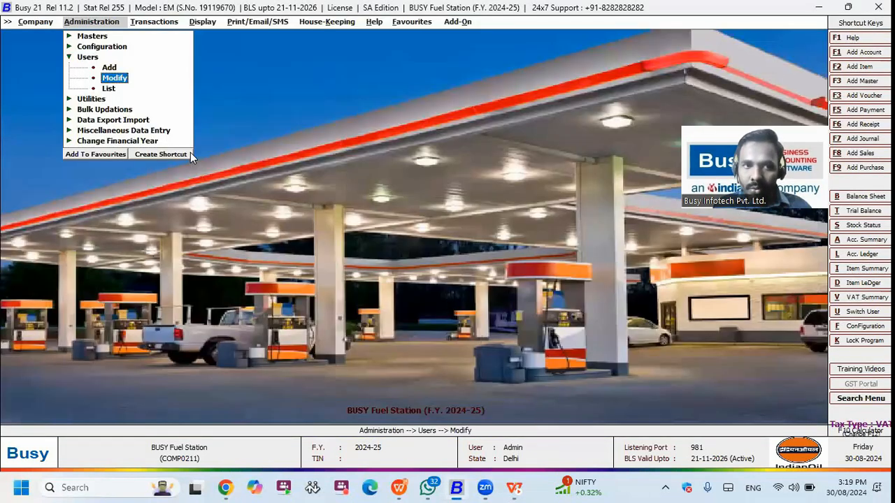
Step: Open the list of stock items with Ctrl+F2
{"action": "key", "text": "Up"}
{"action": "key", "text": "Right"}
{"action": "key", "text": "Right"}
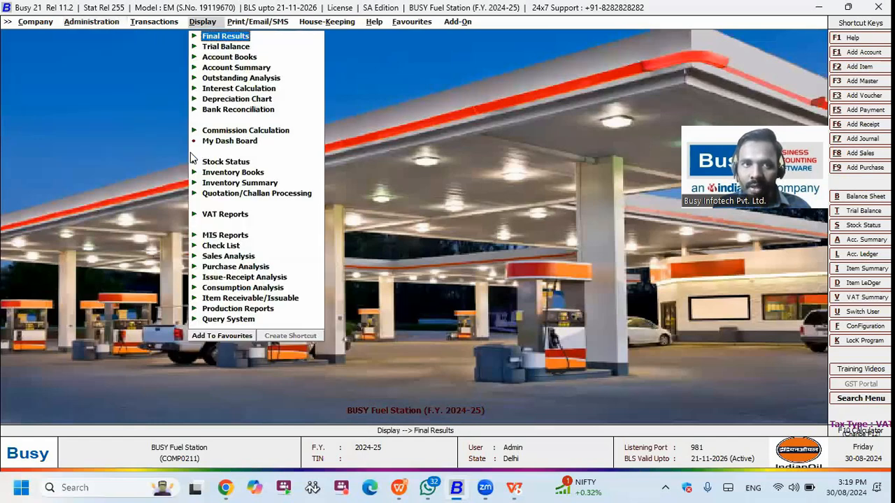
{"action": "key", "text": "Left"}
{"action": "key", "text": "Left"}
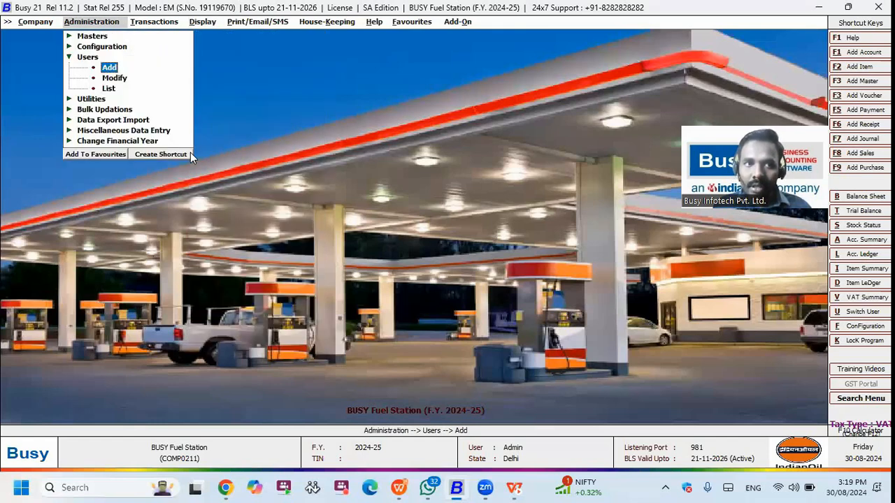
{"action": "key", "text": "ctrl+F2"}
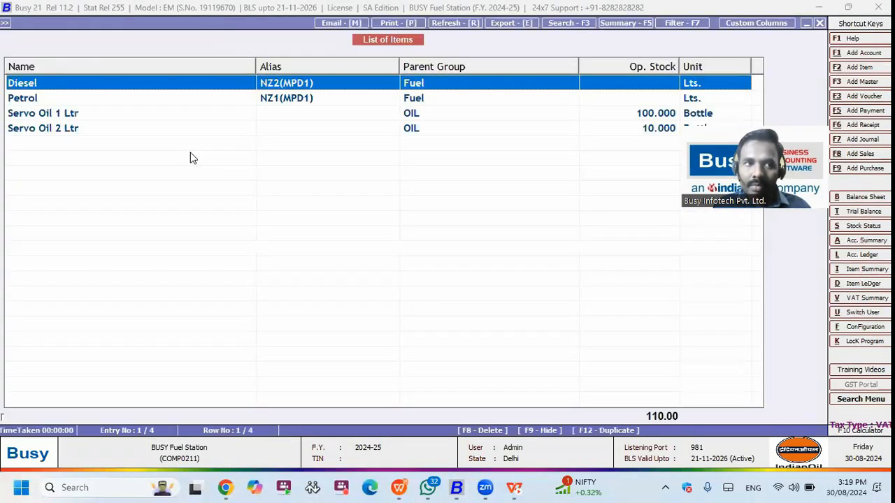
{"action": "key", "text": "Down"}
{"action": "key", "text": "Up"}
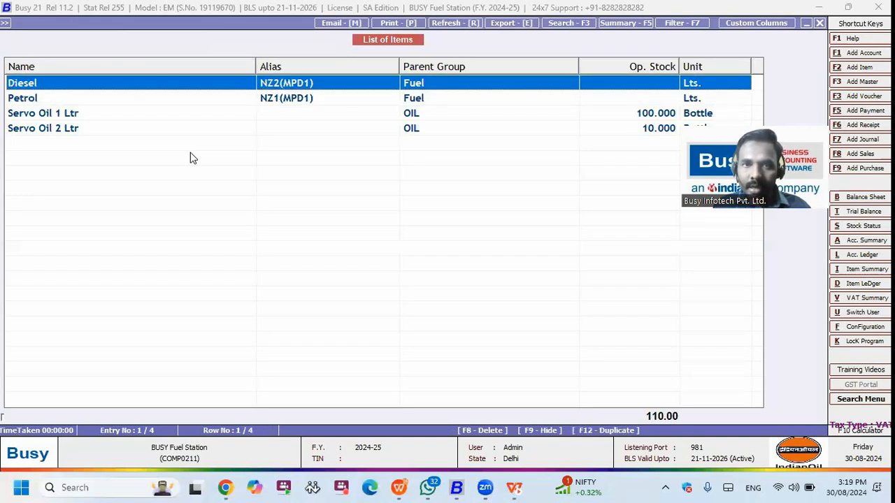
{"action": "key", "text": "Down"}
{"action": "key", "text": "Up"}
{"action": "key", "text": "Down"}
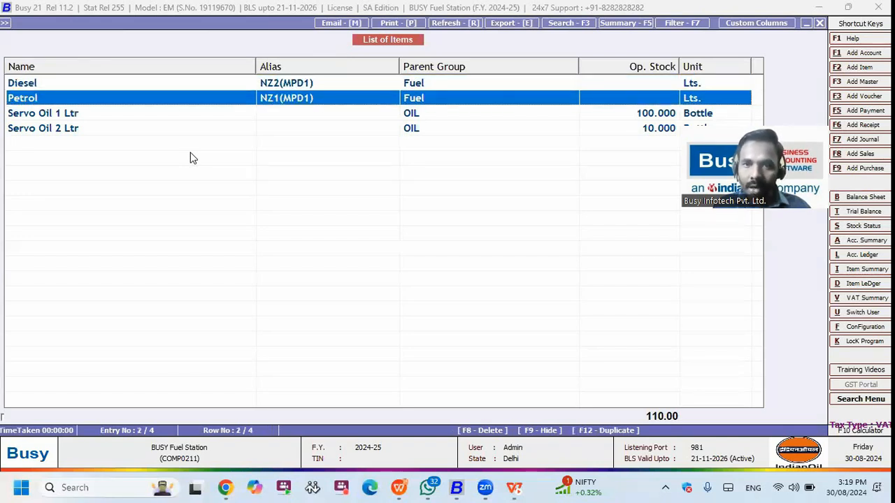
{"action": "key", "text": "Down"}
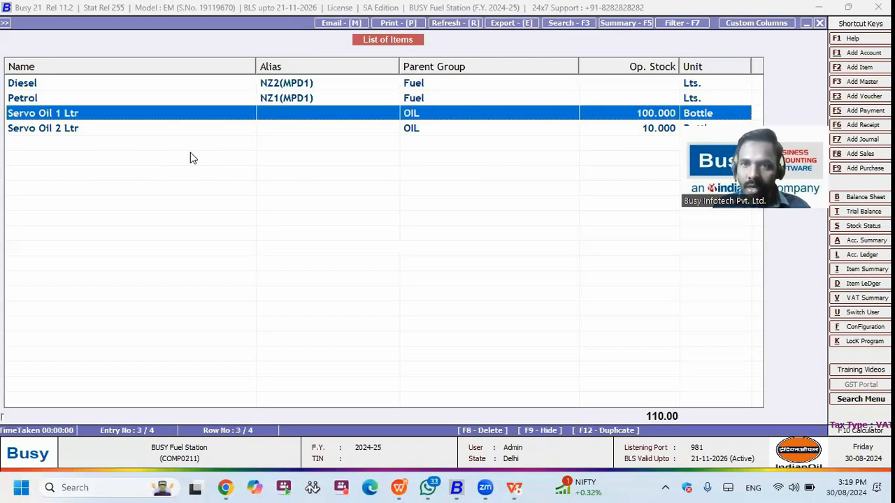
{"action": "key", "text": "Down"}
{"action": "key", "text": "Up"}
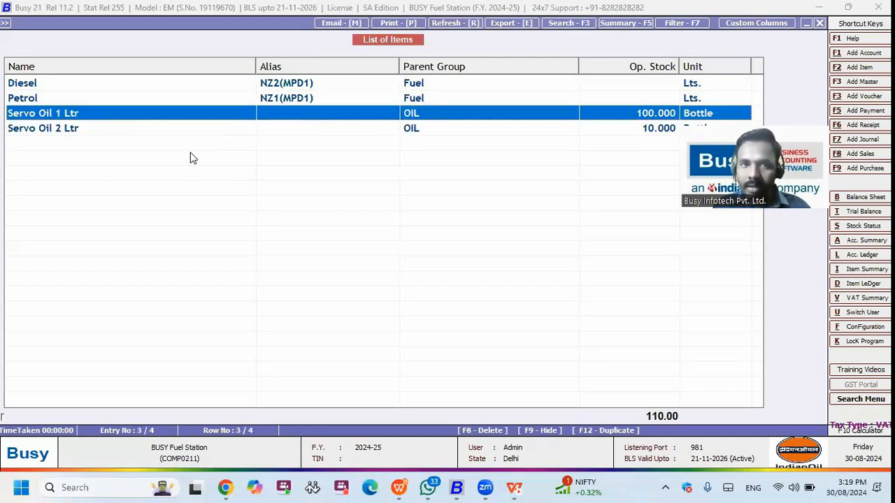
{"action": "key", "text": "Down"}
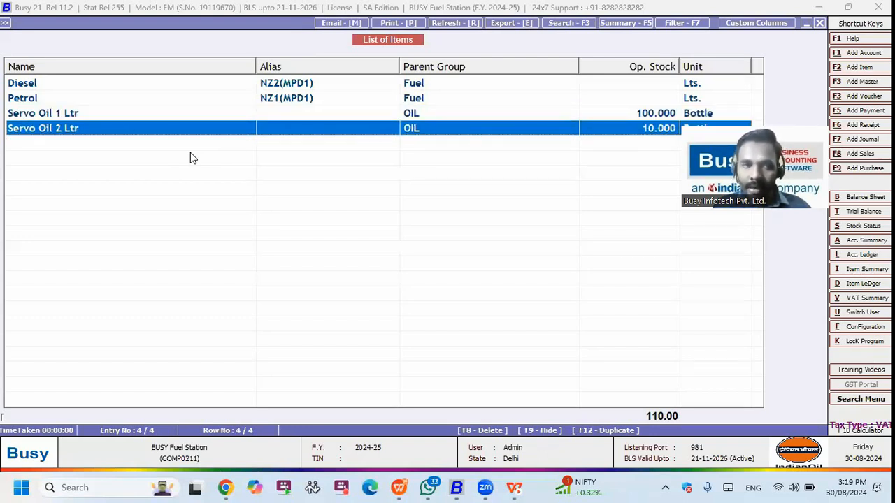
{"action": "key", "text": "Home"}
{"action": "key", "text": "Return"}
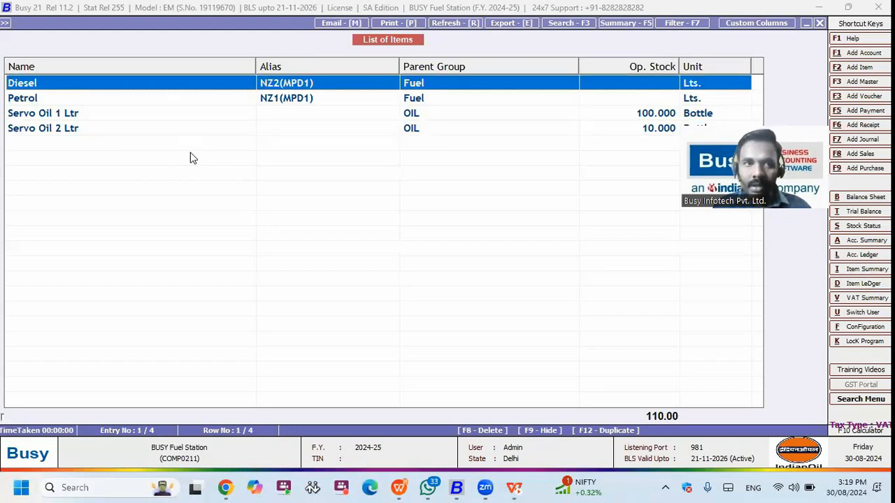
{"action": "key", "text": "Return"}
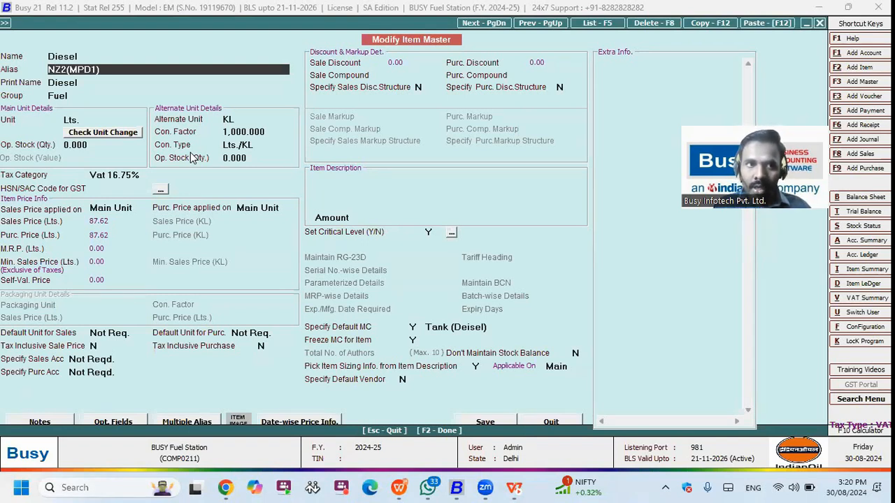
{"action": "key", "text": "Return"}
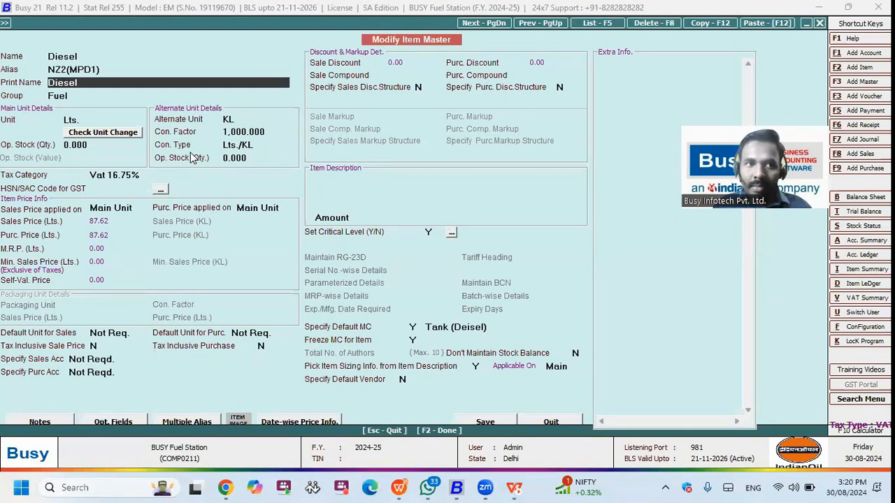
{"action": "key", "text": "Up"}
{"action": "key", "text": "Up"}
{"action": "key", "text": "Down"}
{"action": "key", "text": "Down"}
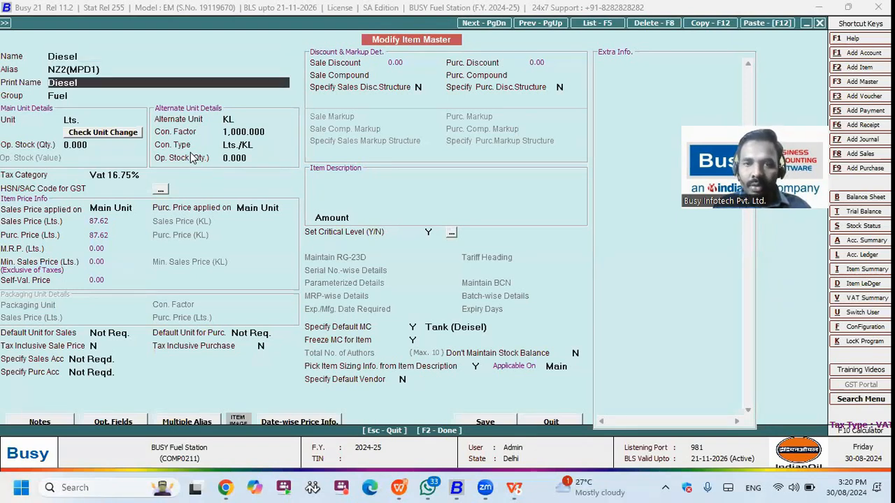
{"action": "key", "text": "alt+m"}
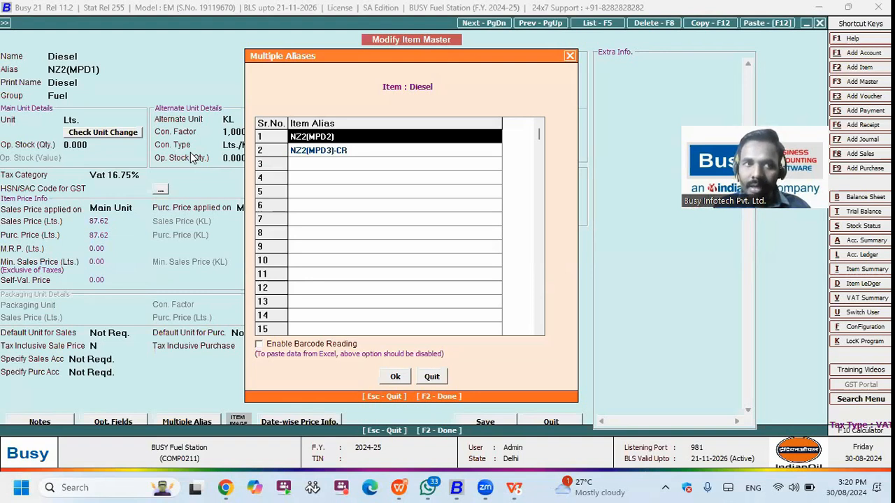
{"action": "key", "text": "Down"}
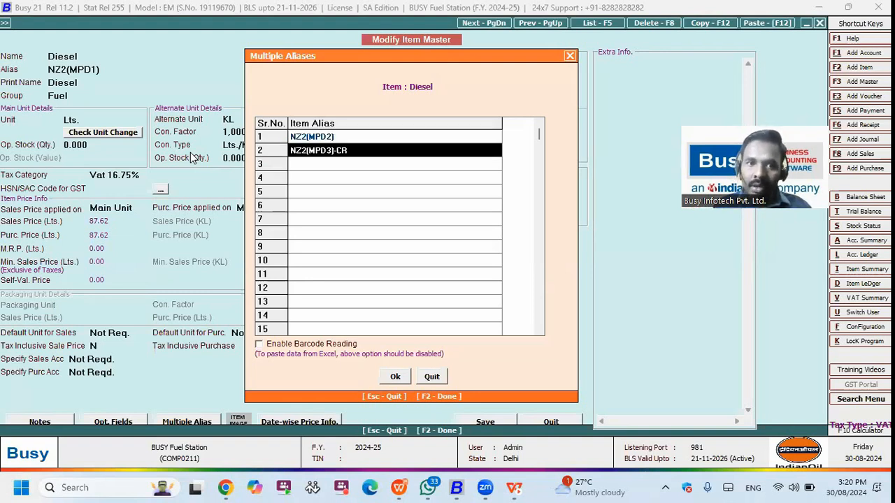
{"action": "key", "text": "Up"}
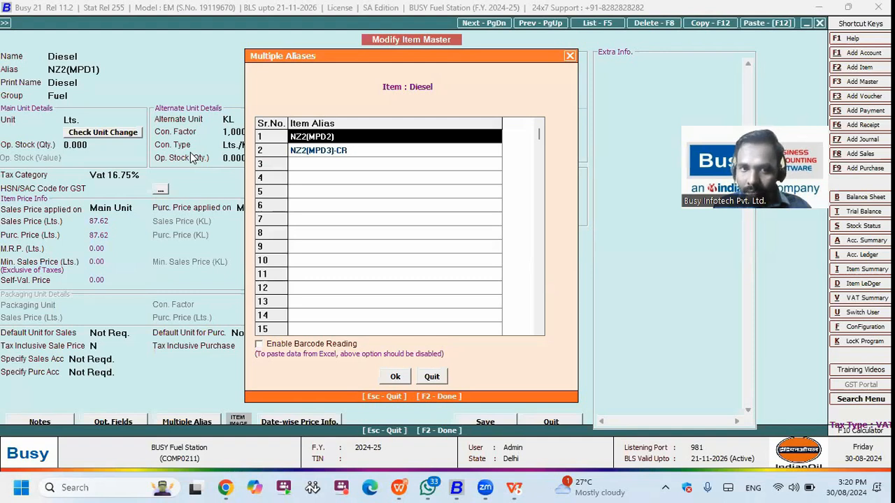
{"action": "key", "text": "Down"}
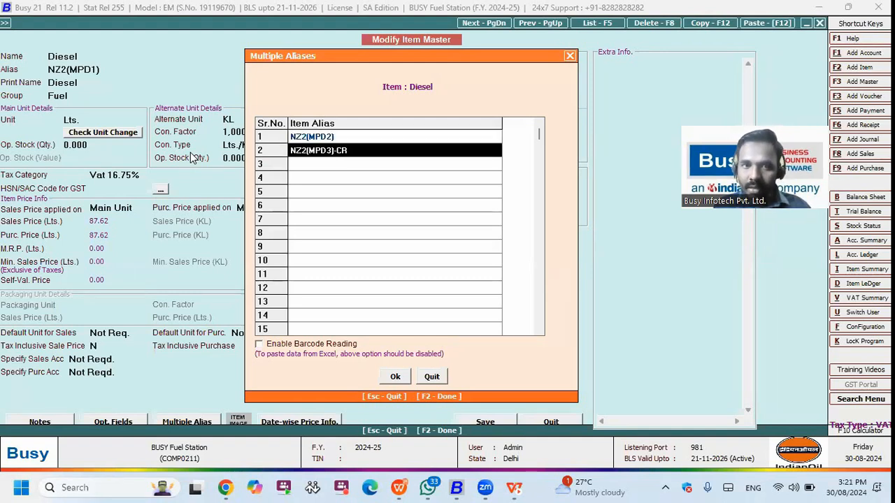
{"action": "key", "text": "Escape"}
{"action": "key", "text": "Escape"}
{"action": "key", "text": "Return"}
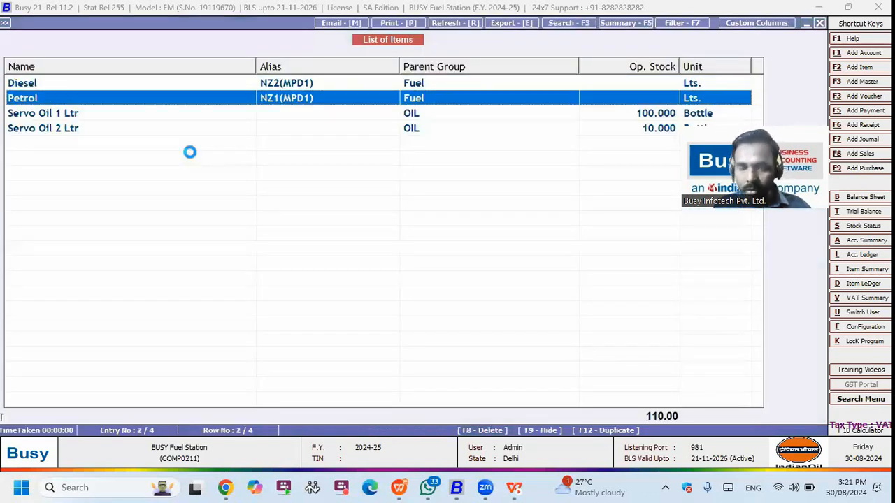
Step: Open Petrol's item master and review its extra aliases, including NZ1(MPD1)
{"action": "key", "text": "Return"}
{"action": "key", "text": "Return"}
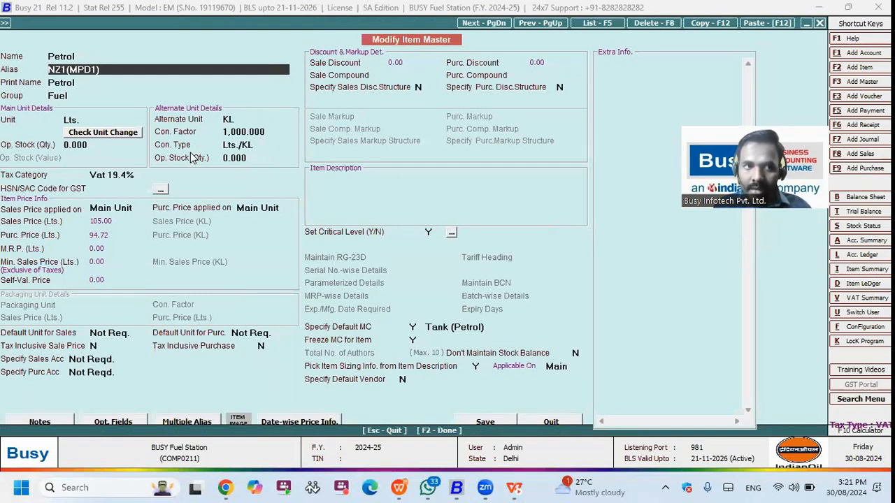
{"action": "key", "text": "Return"}
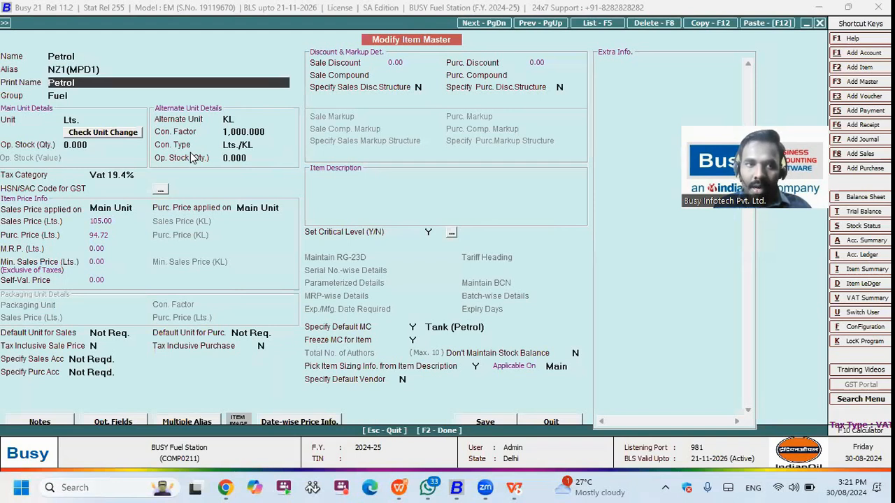
{"action": "key", "text": "Return"}
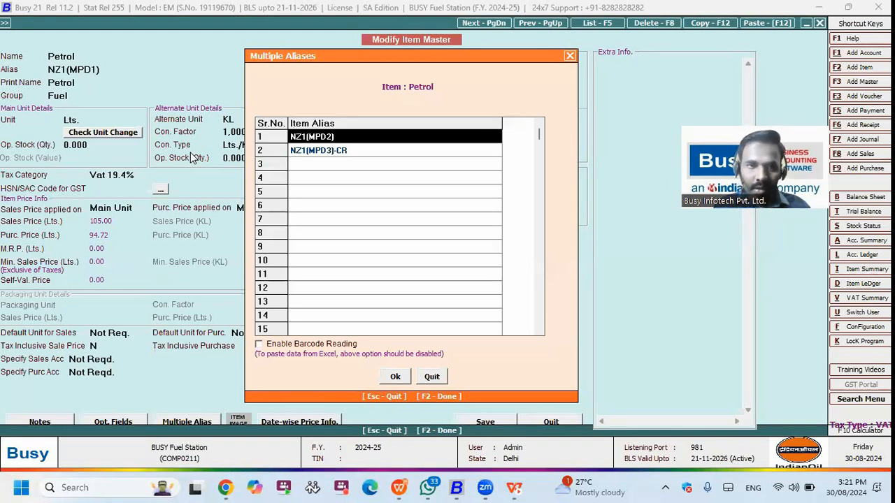
{"action": "key", "text": "F2"}
Step: Check Petrol's main unit, alternate unit KL and conversion factor of 1,000
{"action": "key", "text": "Return"}
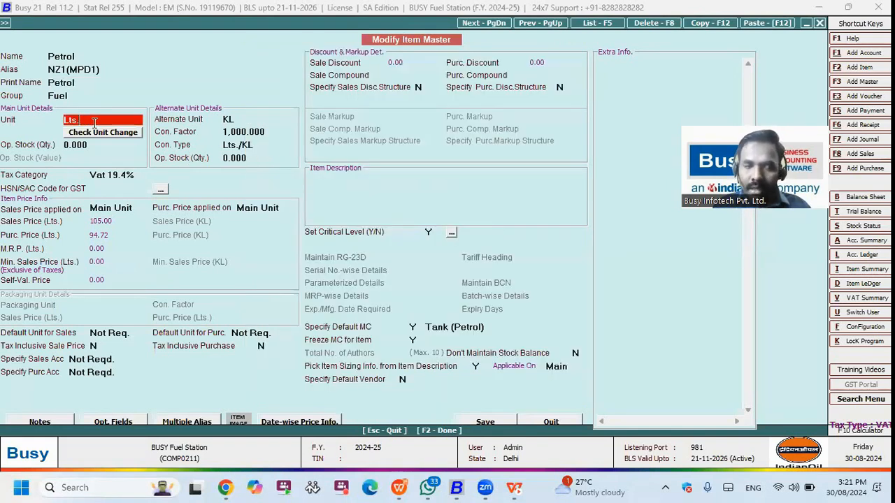
{"action": "key", "text": "Return"}
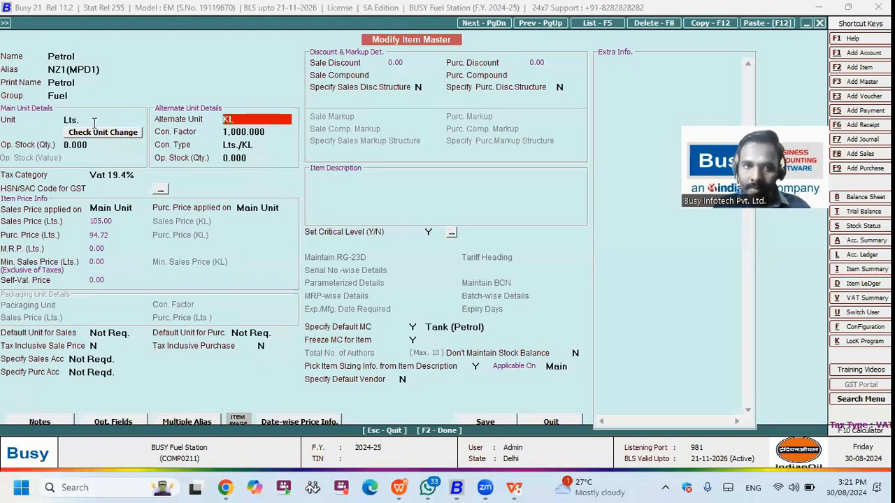
{"action": "key", "text": "Return"}
{"action": "key", "text": "Return"}
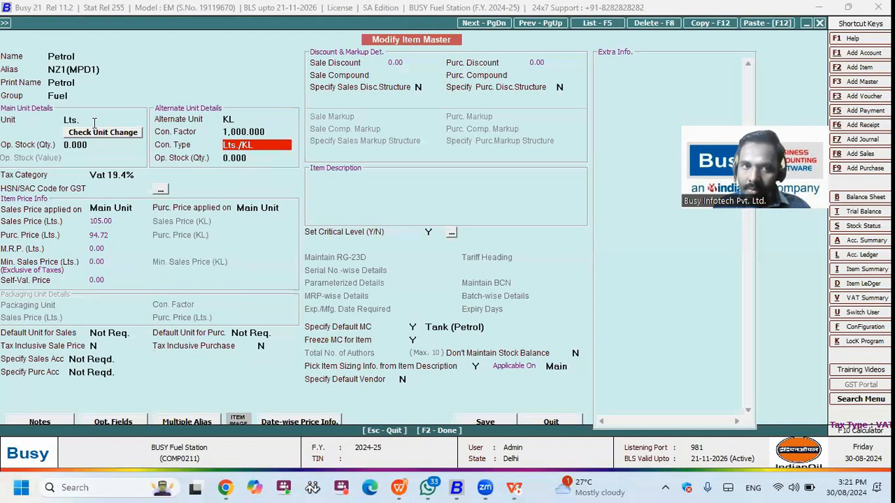
{"action": "key", "text": "Up"}
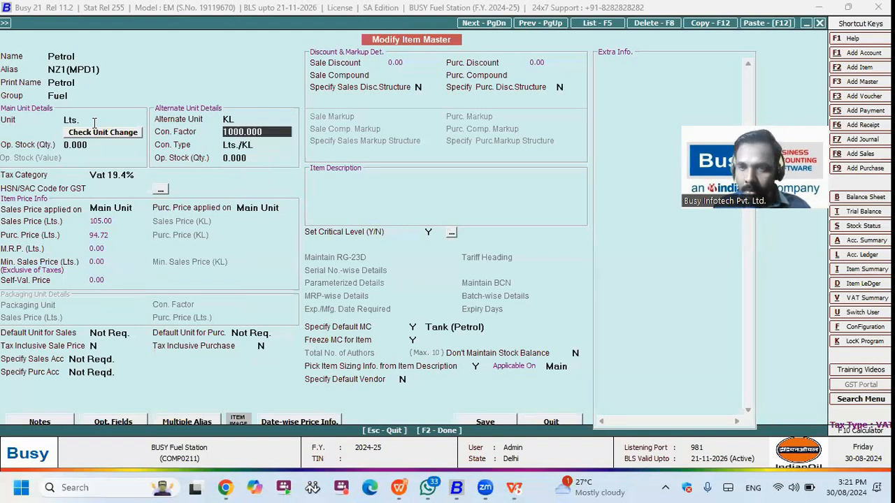
{"action": "key", "text": "Return"}
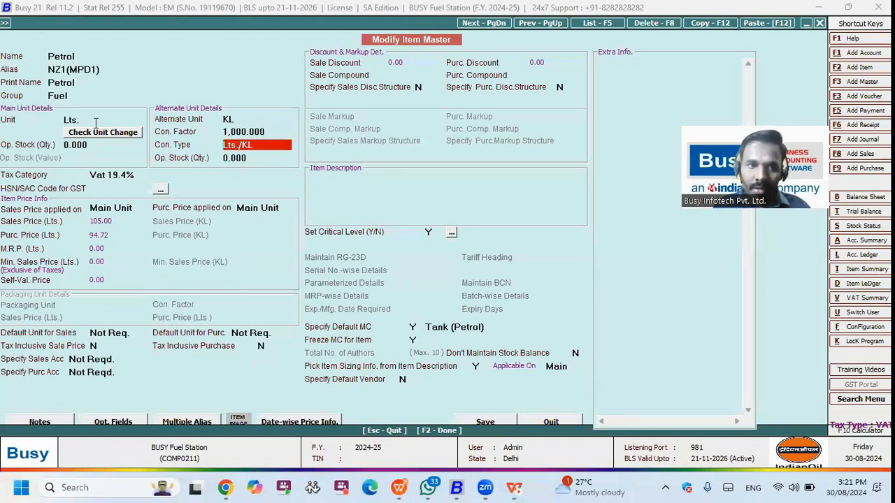
Step: Check tax category Vat 19.4% and default tank Tank (Petrol), then quit the item
{"action": "left_click", "coordinate": [137, 175]}
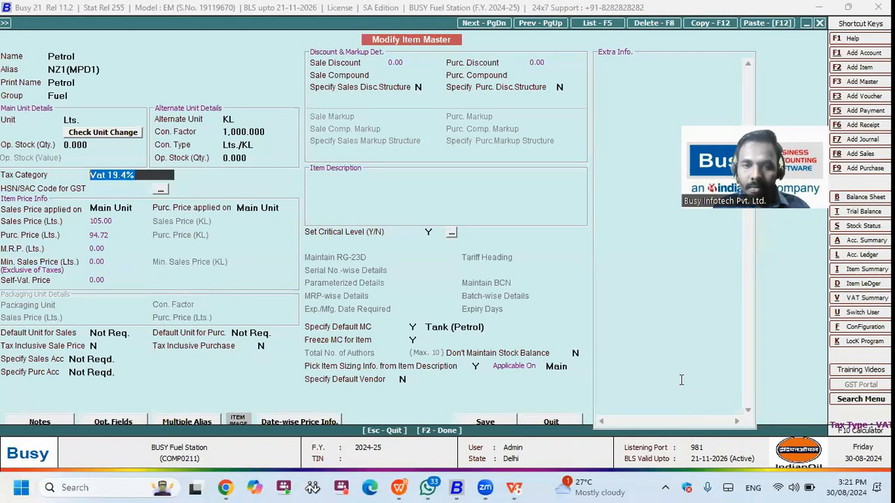
{"action": "left_click", "coordinate": [491, 332]}
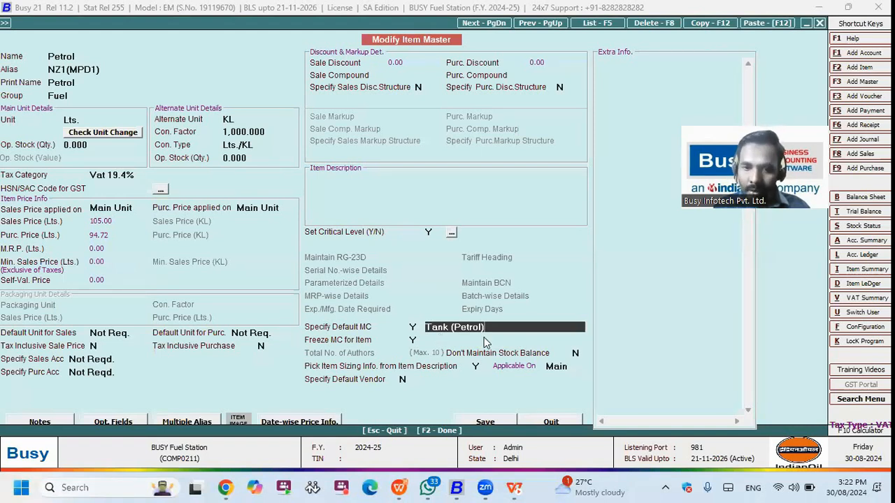
{"action": "left_click", "coordinate": [549, 420]}
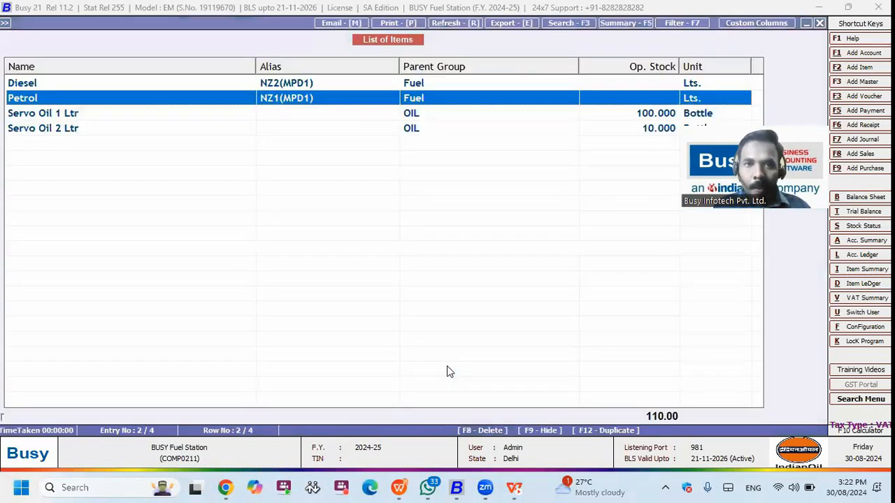
Step: Open Servo Oil 1 Ltr and review its unit Bottle and opening stock
{"action": "key", "text": "Down"}
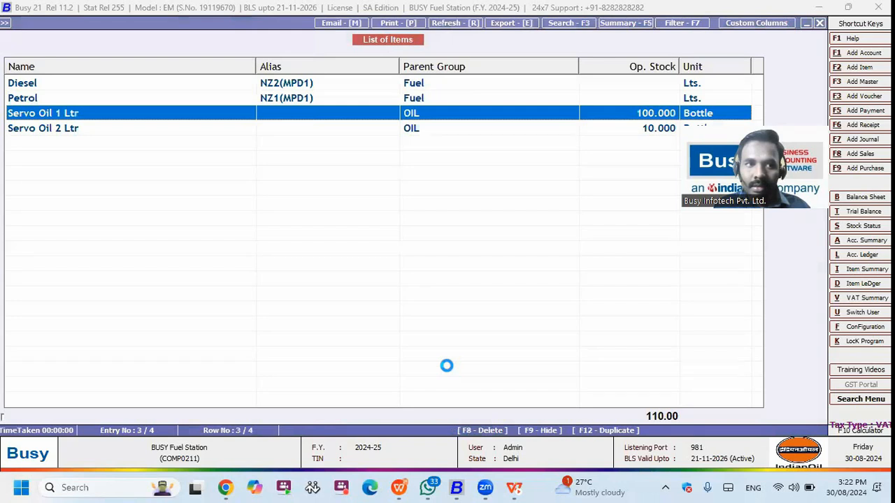
{"action": "key", "text": "Return"}
{"action": "key", "text": "Return"}
{"action": "key", "text": "Return"}
{"action": "key", "text": "Return"}
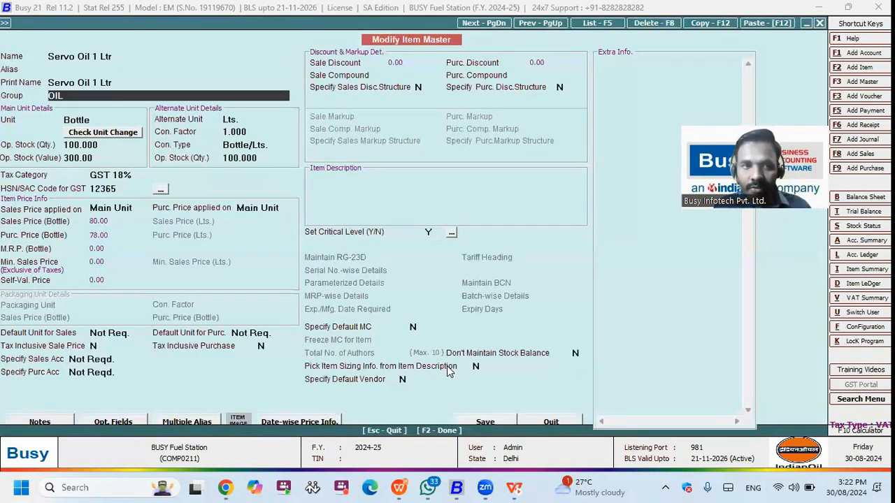
{"action": "key", "text": "Return"}
{"action": "key", "text": "Return"}
{"action": "key", "text": "Up"}
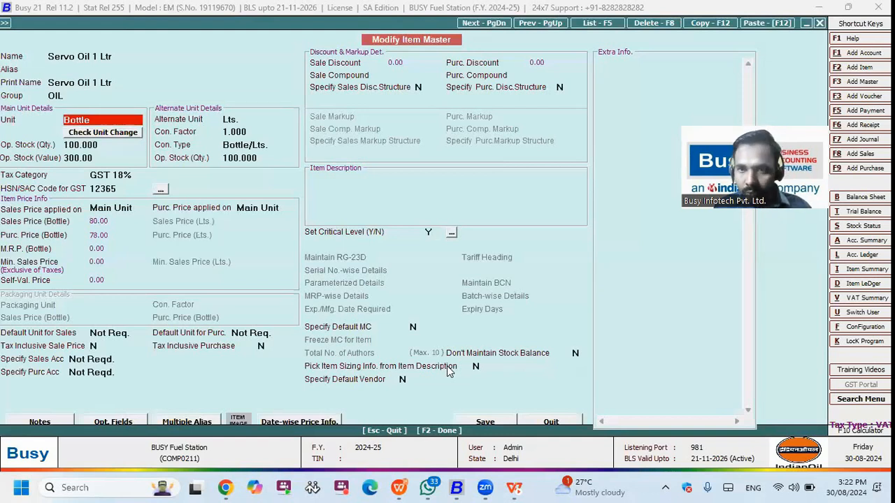
{"action": "key", "text": "Return"}
{"action": "key", "text": "Return"}
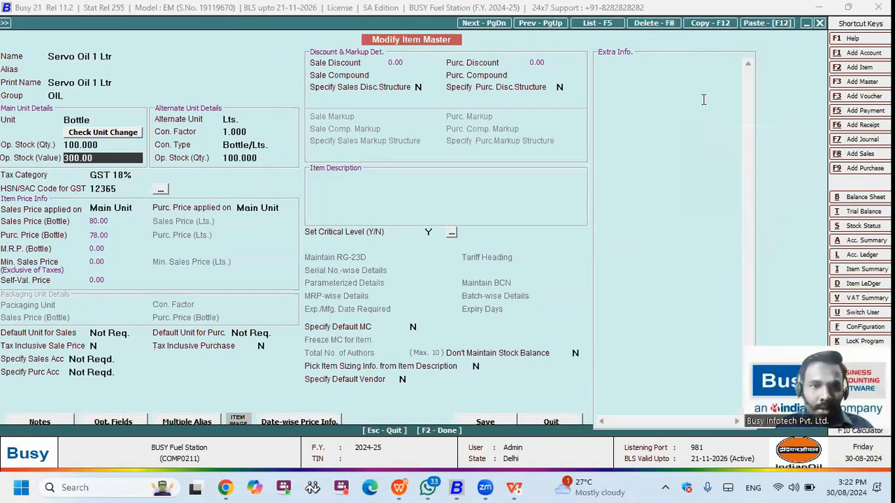
Step: Check conversion Bottle/Lts. with factor 1.000, opening stock and HSN 12365, then quit
{"action": "left_click", "coordinate": [250, 144]}
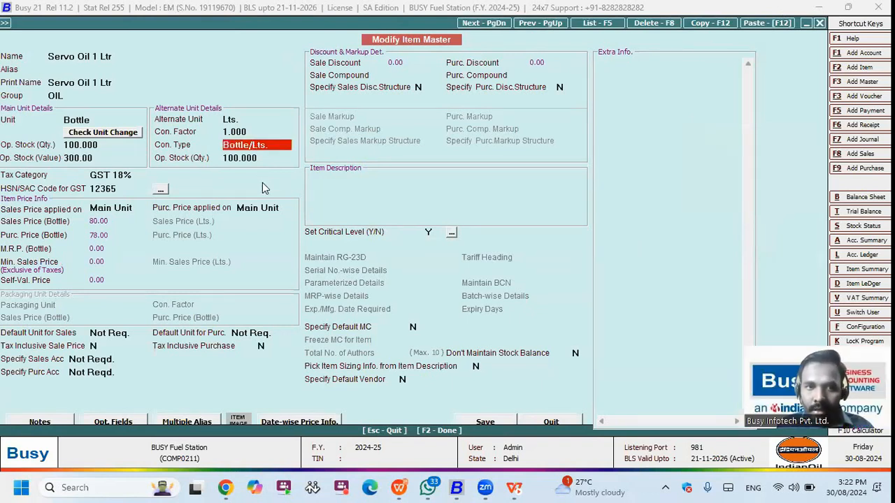
{"action": "key", "text": "Up"}
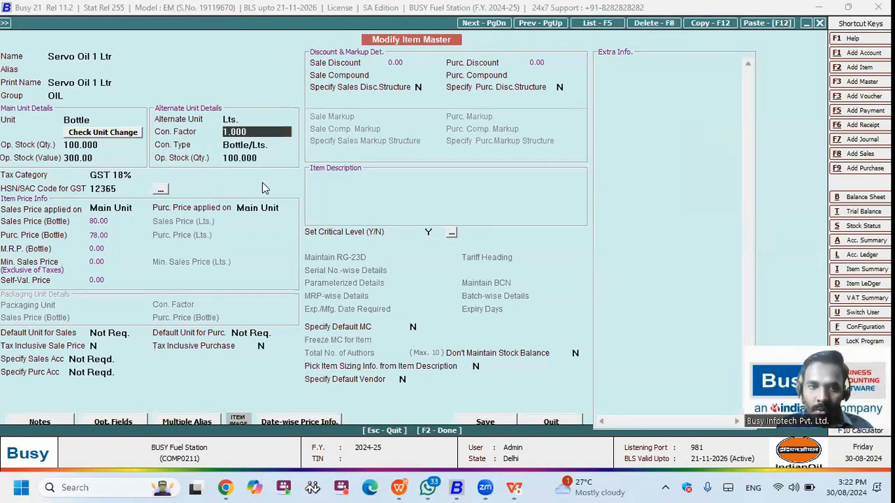
{"action": "key", "text": "Return"}
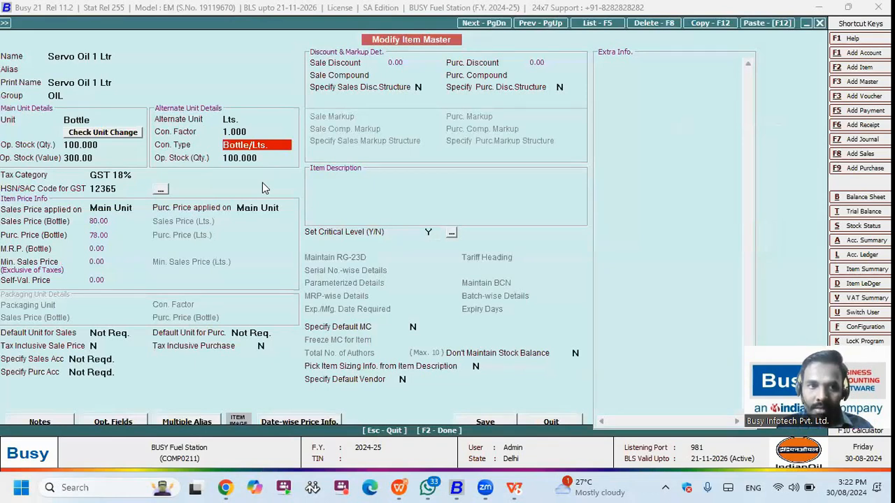
{"action": "key", "text": "Return"}
{"action": "key", "text": "Return"}
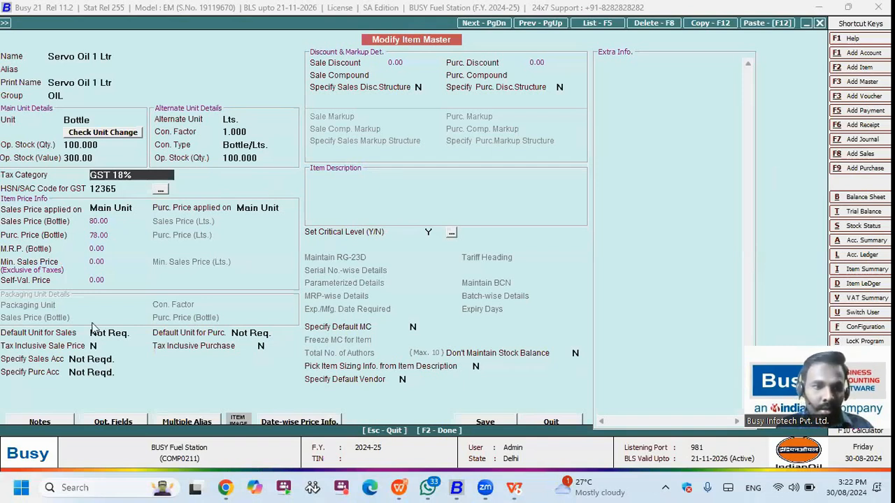
{"action": "key", "text": "Return"}
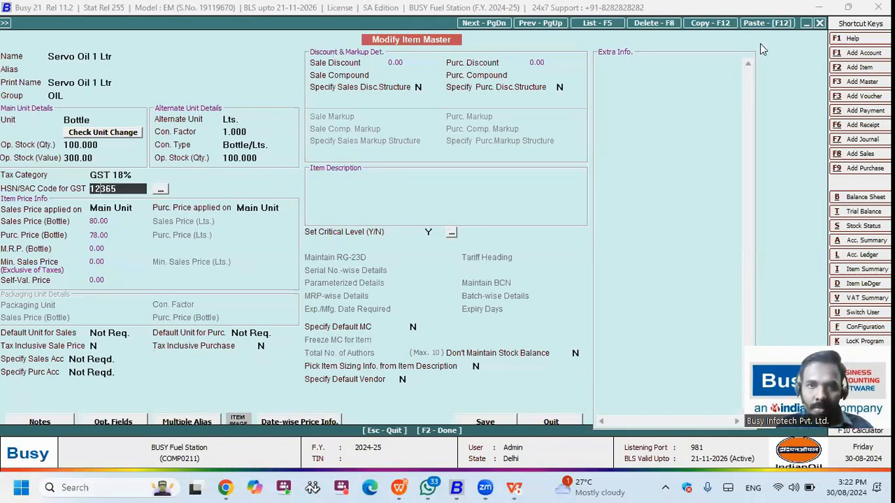
{"action": "key", "text": "F2"}
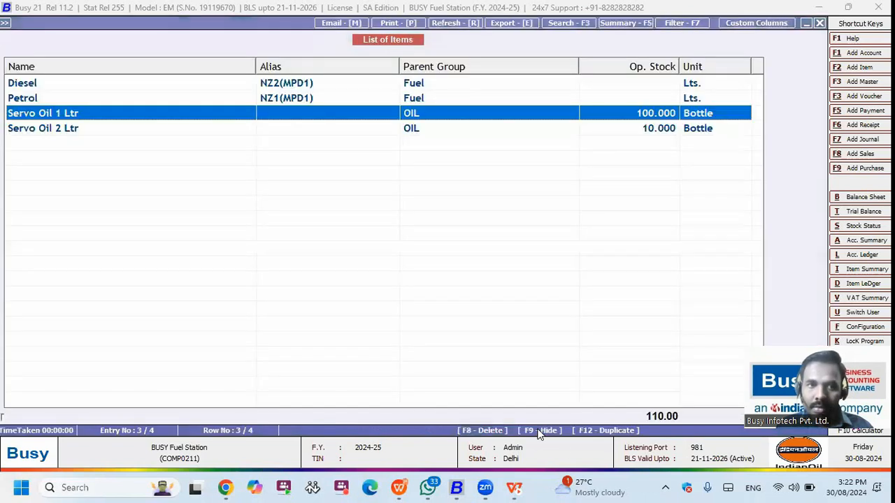
Step: From Favourites > Employee Master > Modify, view the second salesman and close it unchanged
{"action": "key", "text": "Escape"}
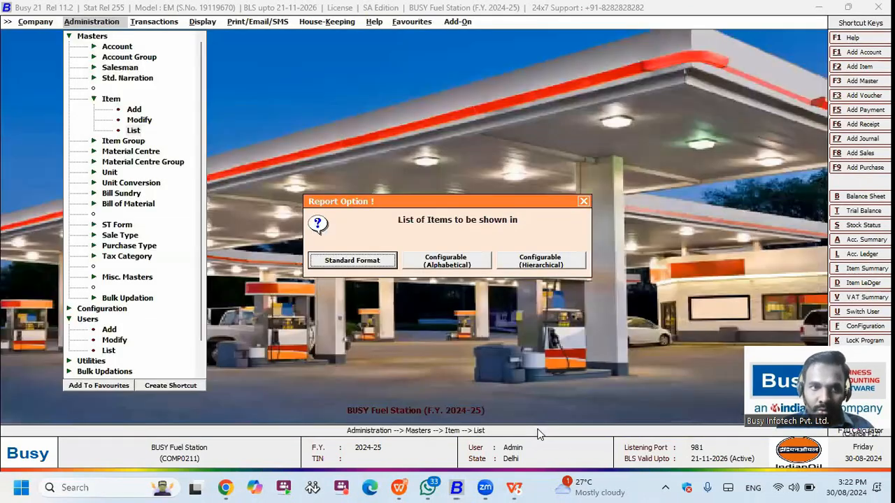
{"action": "key", "text": "Escape"}
{"action": "key", "text": "Escape"}
{"action": "key", "text": "Right"}
{"action": "key", "text": "Right"}
{"action": "key", "text": "Right"}
{"action": "key", "text": "Right"}
{"action": "key", "text": "Right"}
{"action": "key", "text": "Right"}
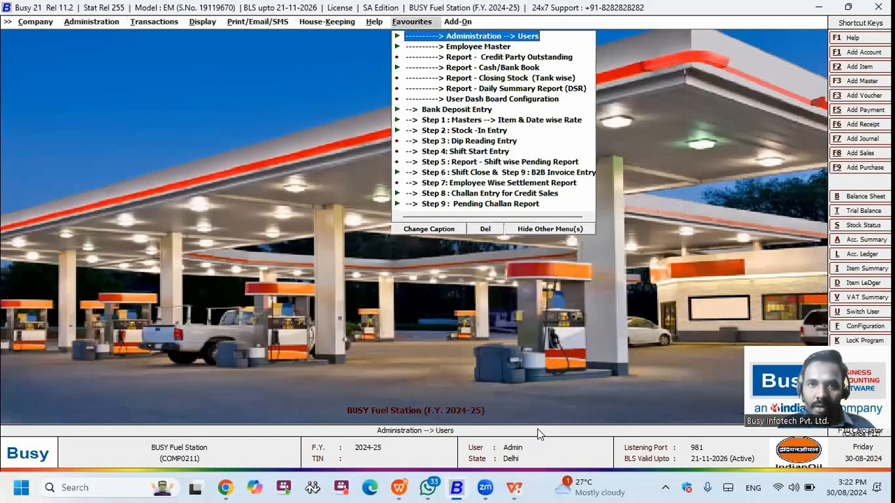
{"action": "key", "text": "Down"}
{"action": "key", "text": "Return"}
{"action": "key", "text": "Down"}
{"action": "key", "text": "Return"}
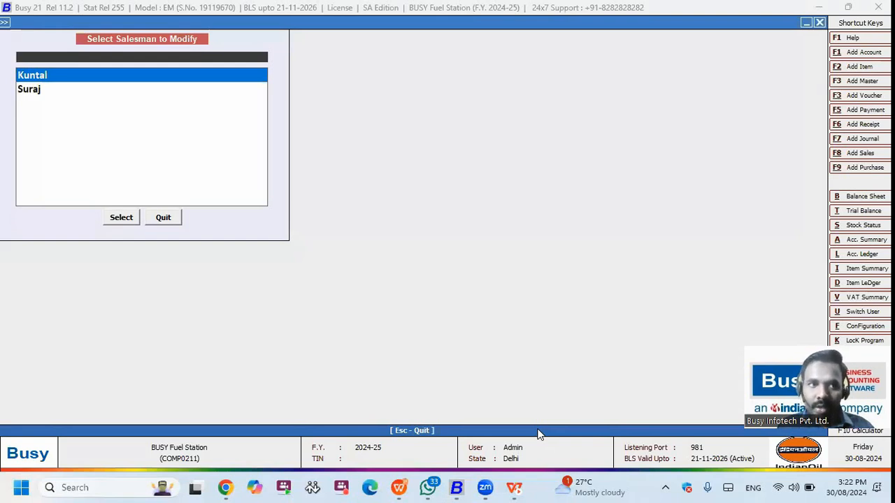
{"action": "key", "text": "Down"}
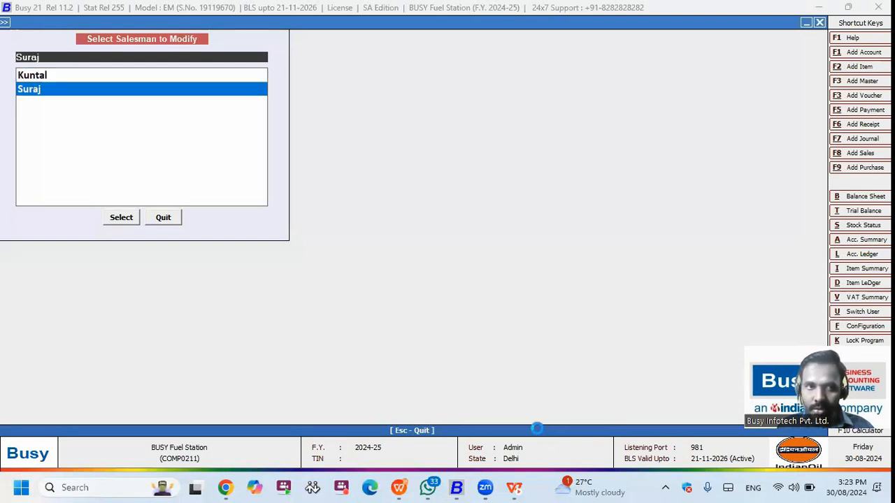
{"action": "key", "text": "Return"}
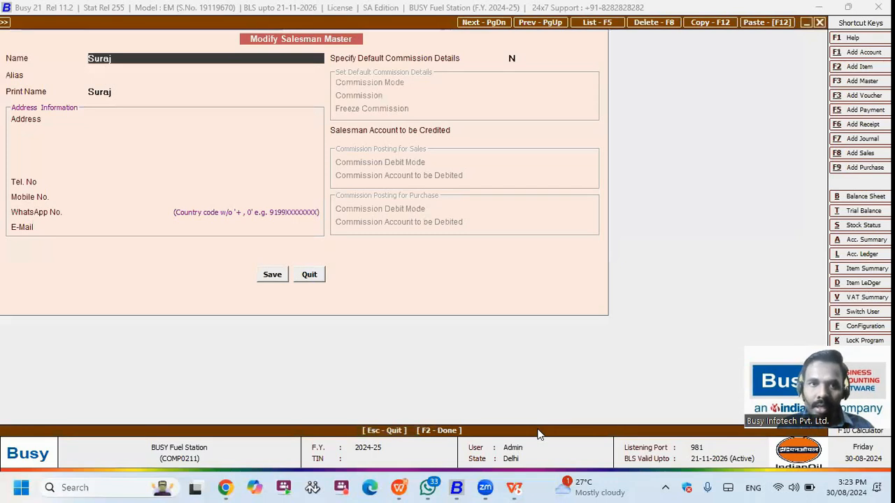
{"action": "key", "text": "Escape"}
{"action": "key", "text": "Escape"}
Step: Add a new salesman with the salesman's name and save it
{"action": "key", "text": "Up"}
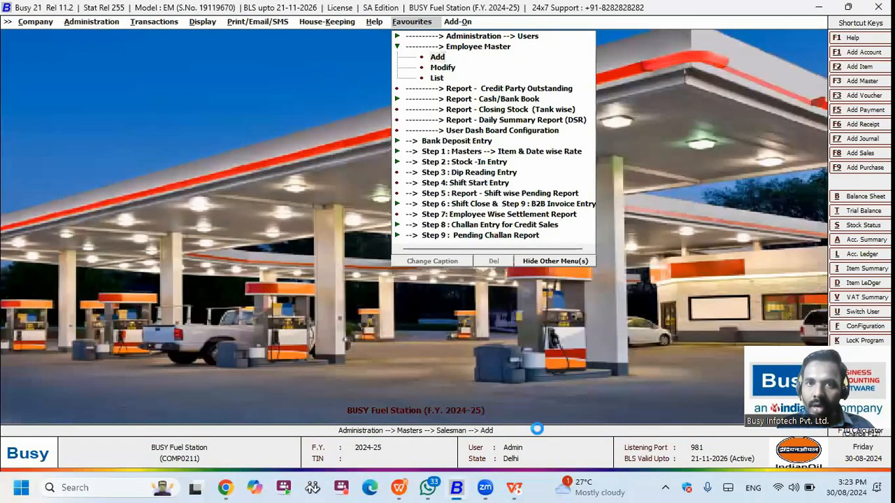
{"action": "key", "text": "Return"}
{"action": "type", "text": "A"}
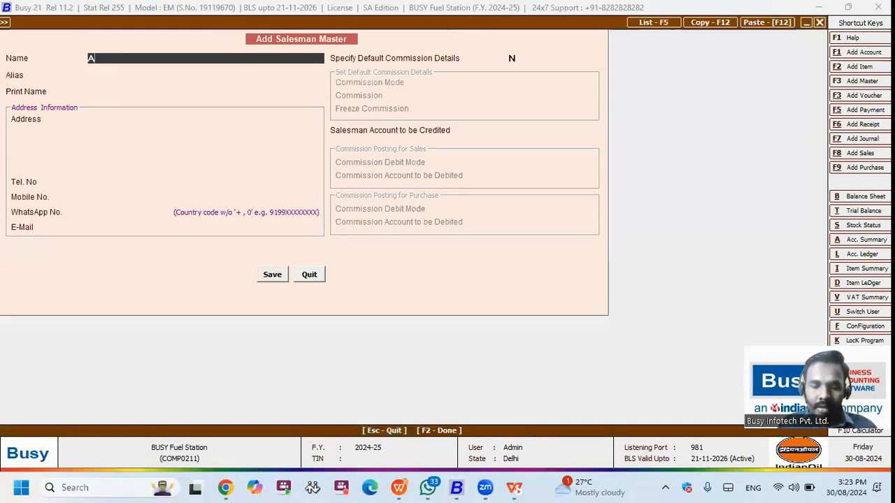
{"action": "type", "text": "run"}
{"action": "key", "text": "Return"}
{"action": "key", "text": "Return"}
{"action": "key", "text": "Return"}
{"action": "key", "text": "F2"}
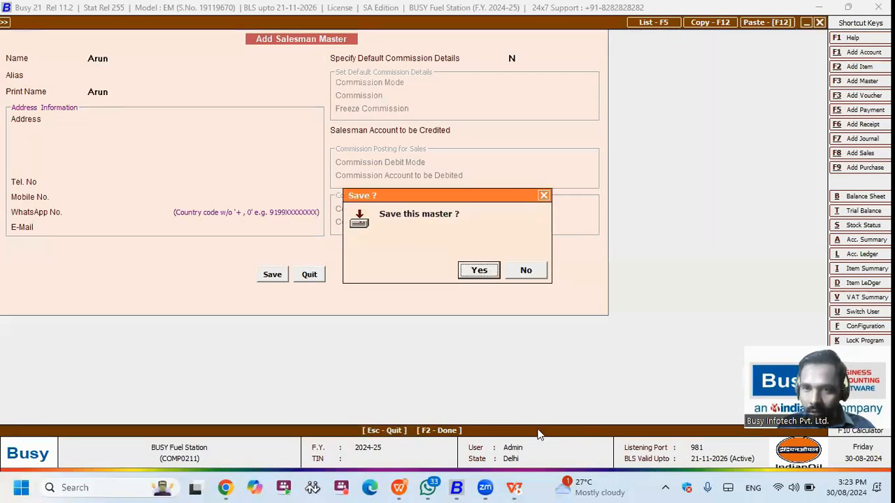
{"action": "key", "text": "Return"}
{"action": "key", "text": "Escape"}
Step: Open the list of items to modify from Step 1: Masters in Favourites
{"action": "key", "text": "Down"}
{"action": "key", "text": "Down"}
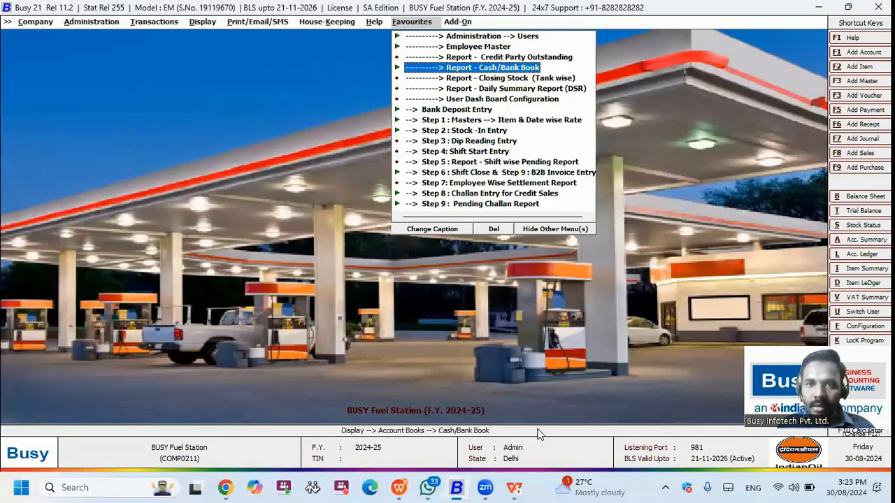
{"action": "key", "text": "Down"}
{"action": "key", "text": "Down"}
{"action": "key", "text": "Down"}
{"action": "key", "text": "Down"}
{"action": "key", "text": "Down"}
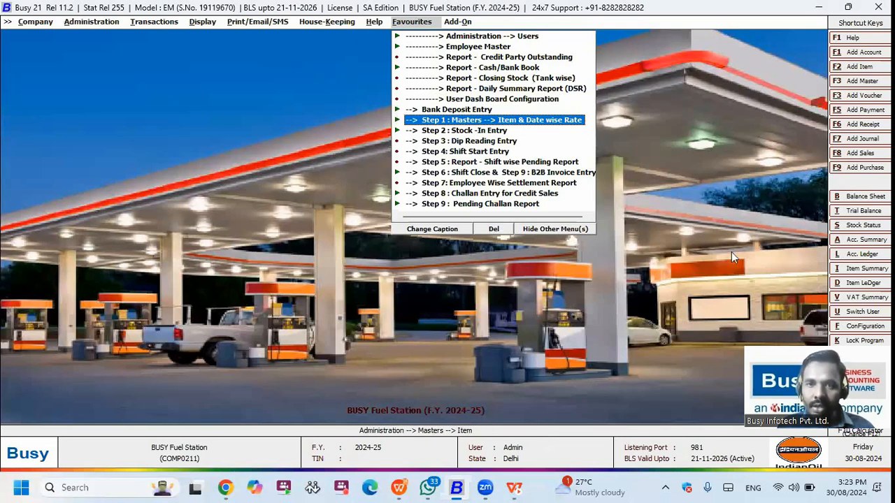
{"action": "left_click", "coordinate": [496, 120]}
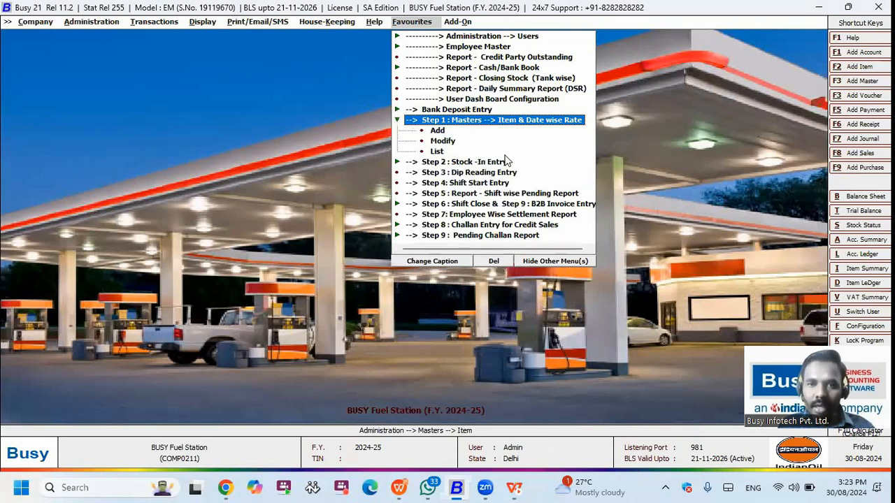
{"action": "key", "text": "Down"}
{"action": "key", "text": "Down"}
{"action": "key", "text": "Return"}
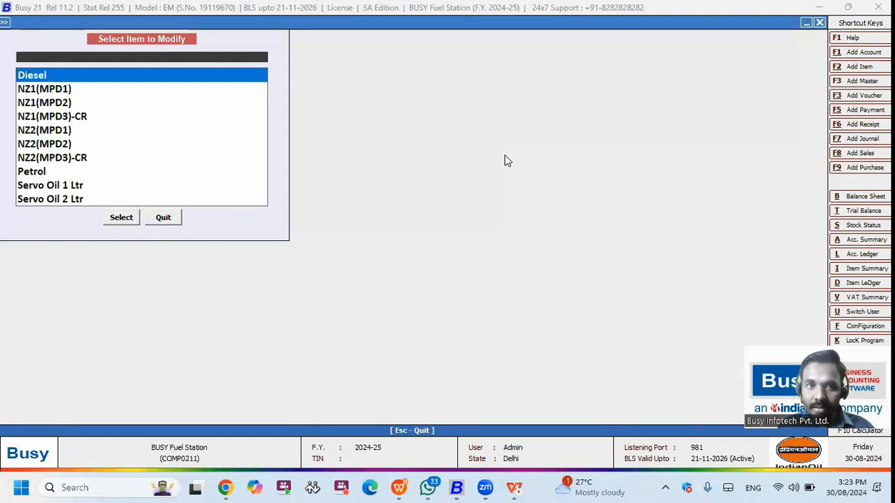
Step: Open the Diesel item master and bring up its date-wise price table
{"action": "key", "text": "Return"}
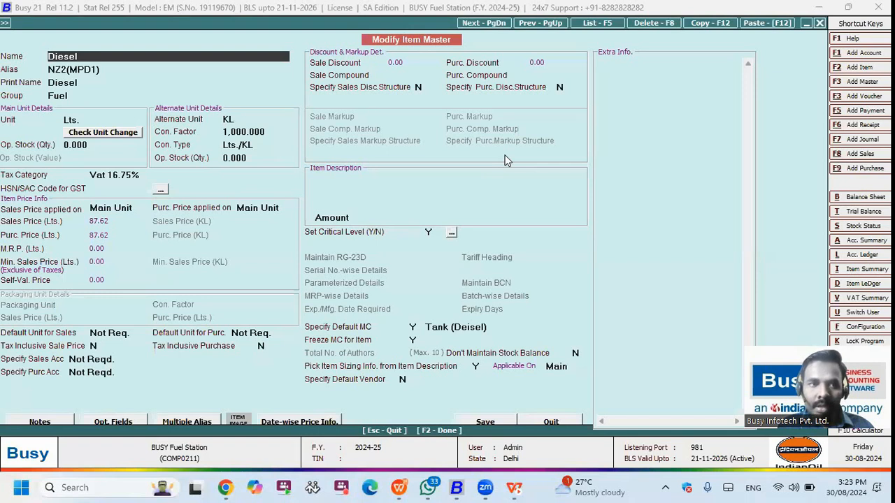
{"action": "key", "text": "Return"}
{"action": "key", "text": "Return"}
{"action": "key", "text": "Escape"}
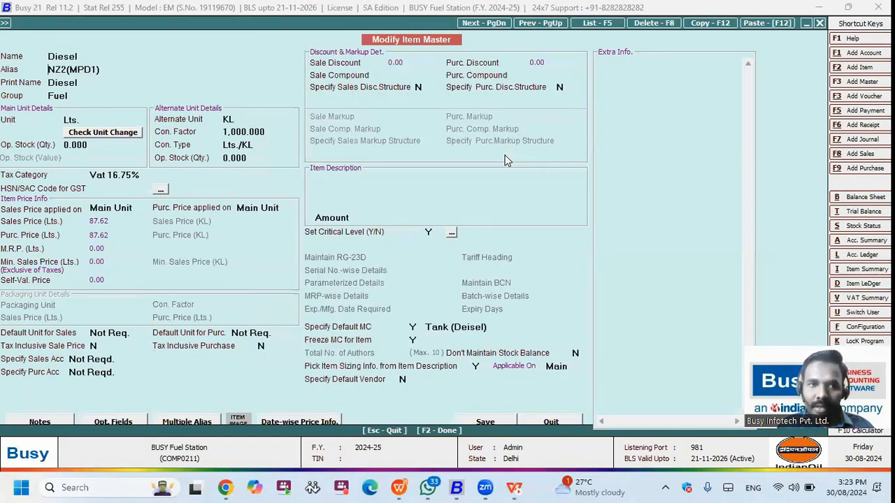
{"action": "key", "text": "alt+d"}
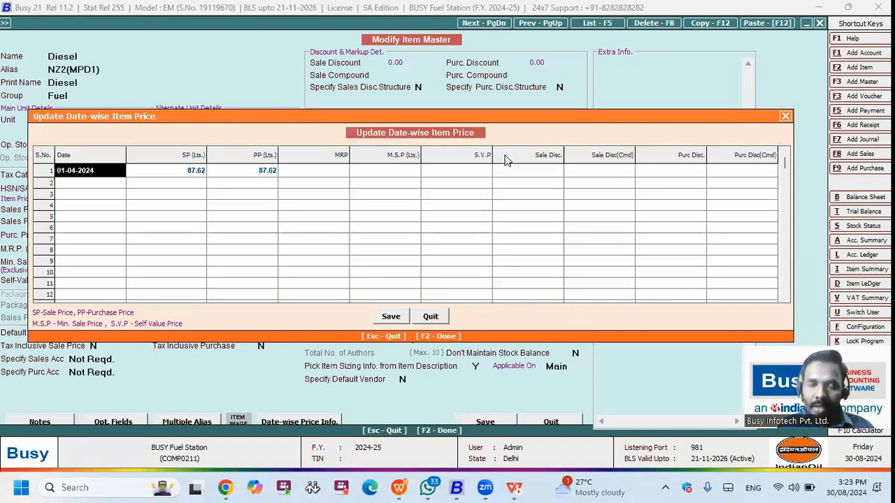
Step: Set Diesel's 01-04-2024 sale price to 88.00 and save the item master
{"action": "key", "text": "Return"}
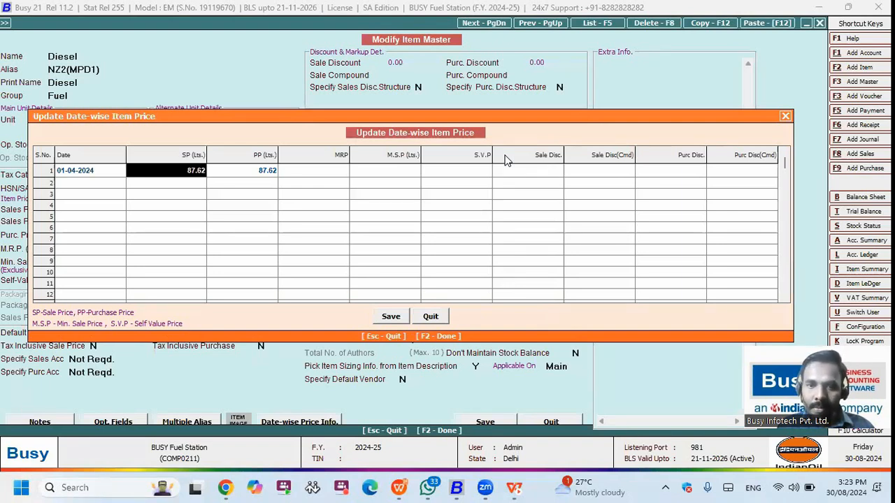
{"action": "type", "text": "88"}
{"action": "key", "text": "Return"}
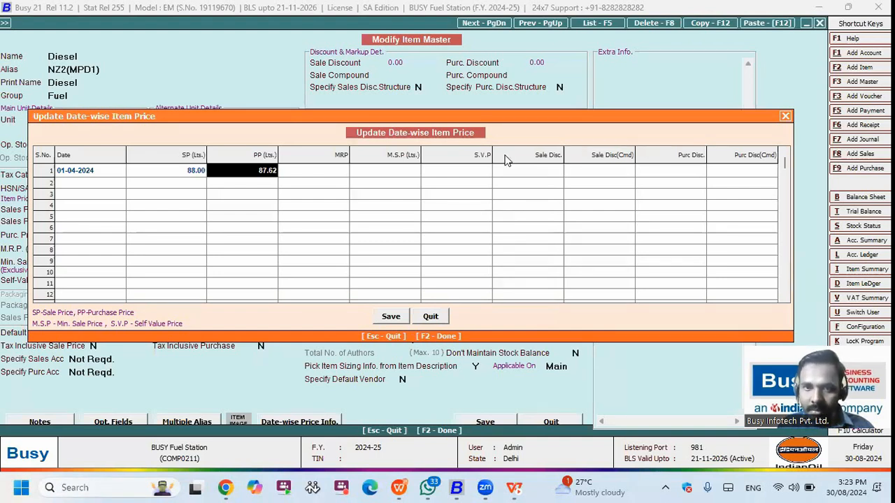
{"action": "key", "text": "F2"}
{"action": "key", "text": "F2"}
{"action": "key", "text": "Return"}
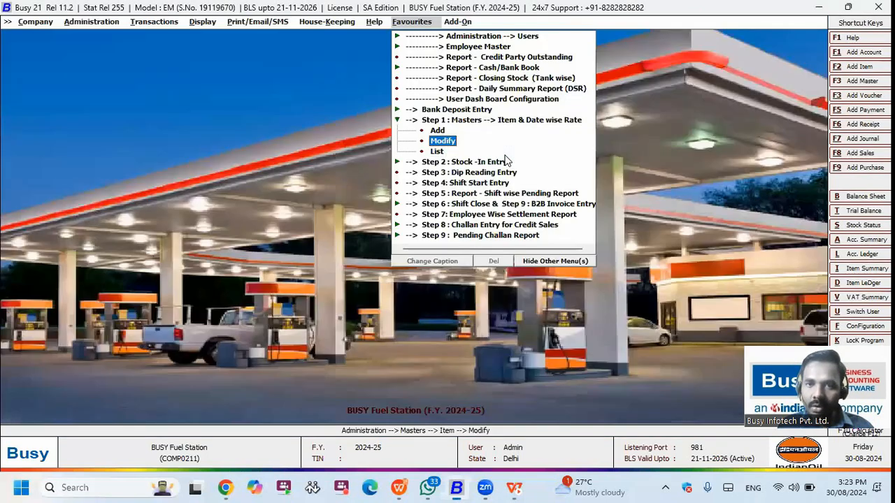
Step: Move to Step 2: Stock-In Entry in the favourites list
{"action": "key", "text": "Down"}
{"action": "key", "text": "Down"}
{"action": "key", "text": "Up"}
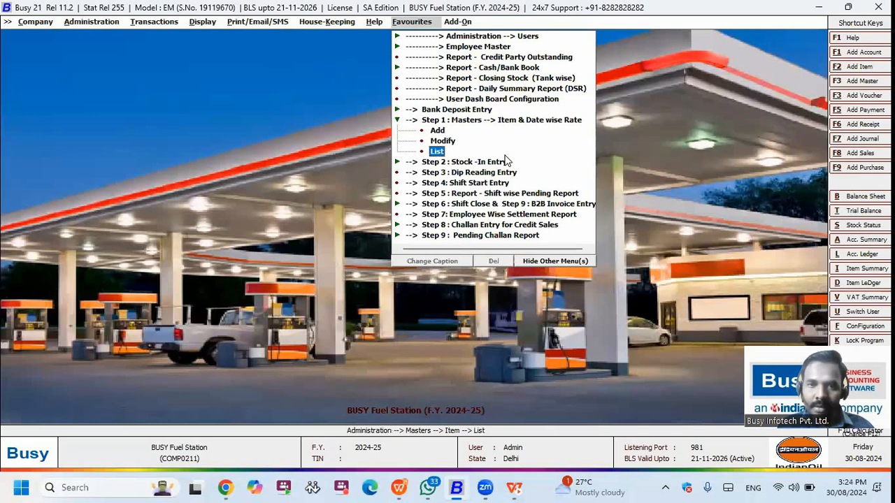
{"action": "key", "text": "Down"}
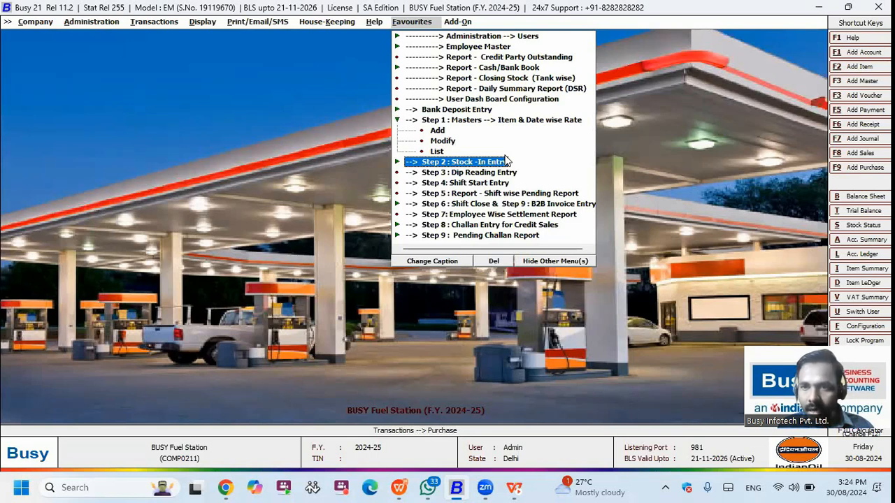
Step: Start a Direct purchase from Indian Oil corporation ltd. with Petrol in the first row
{"action": "key", "text": "Return"}
{"action": "key", "text": "Return"}
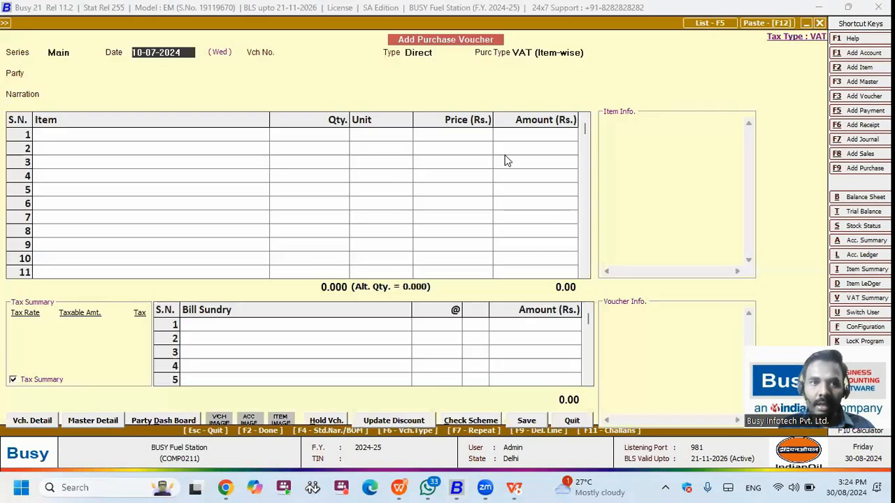
{"action": "key", "text": "Return"}
{"action": "key", "text": "Return"}
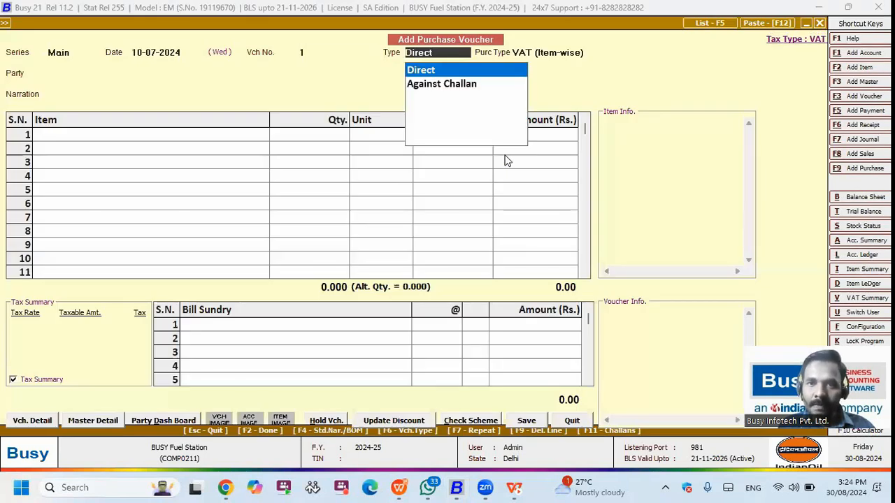
{"action": "key", "text": "Return"}
{"action": "key", "text": "Return"}
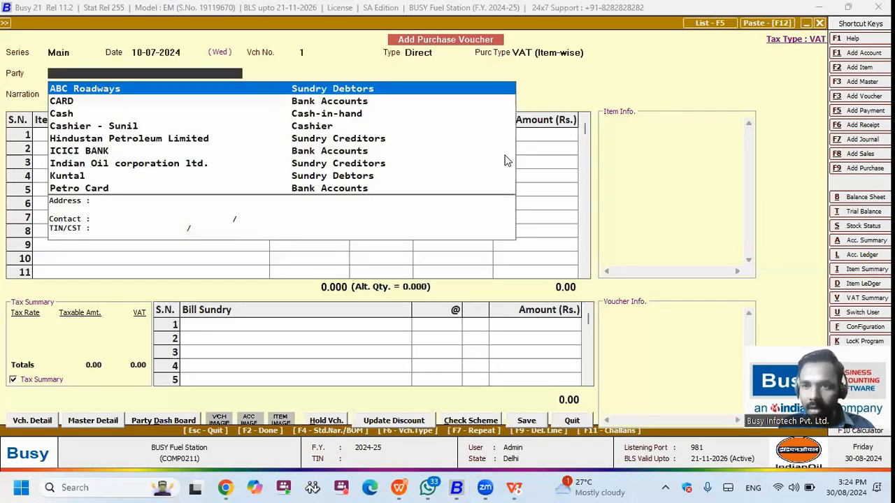
{"action": "type", "text": "ind"}
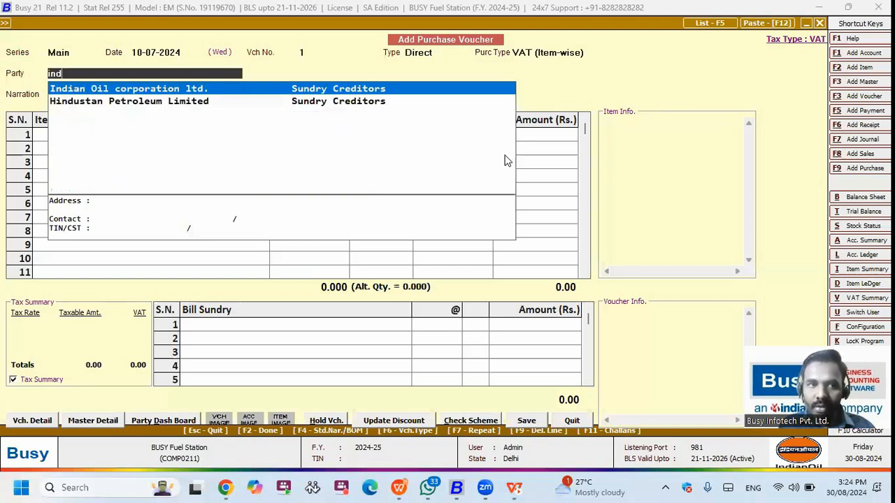
{"action": "key", "text": "Return"}
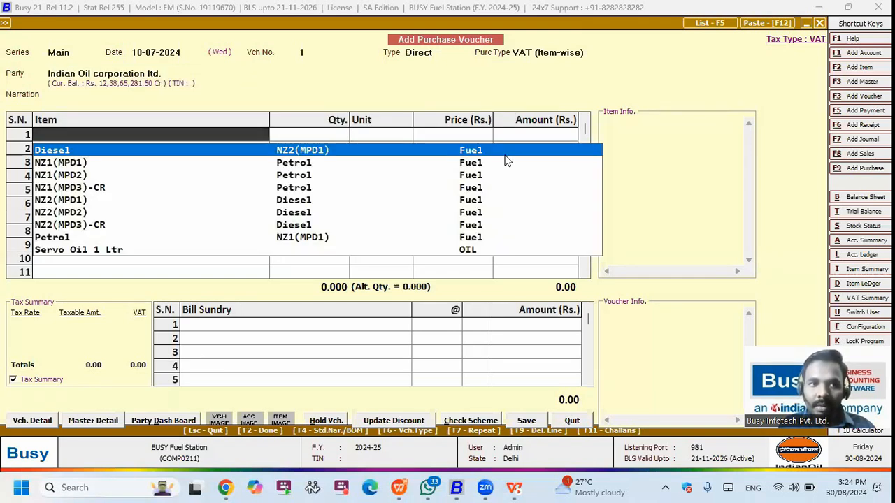
{"action": "type", "text": "p"}
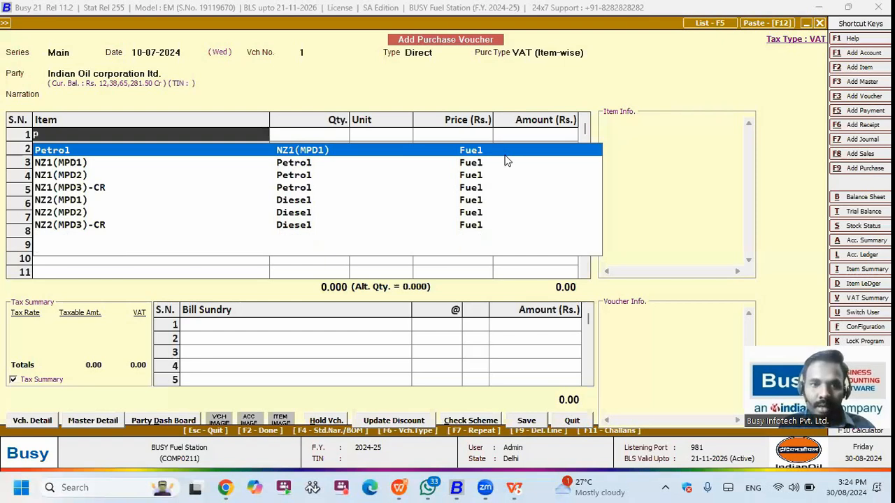
{"action": "key", "text": "Return"}
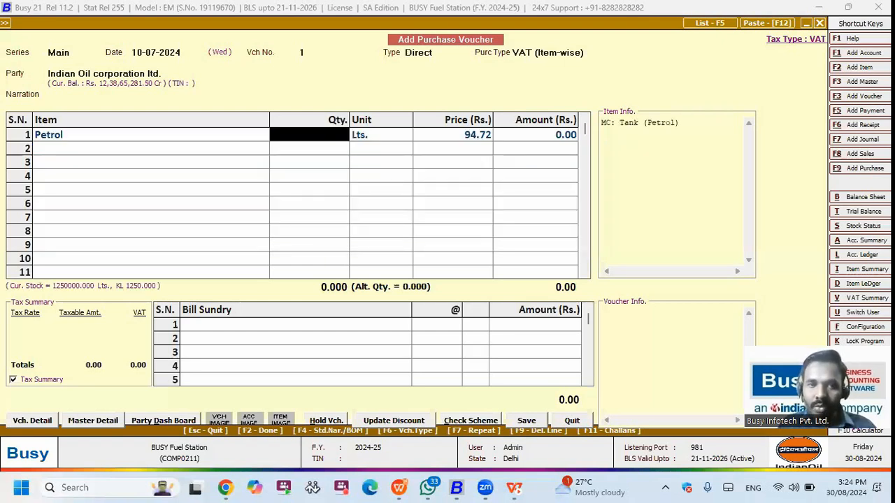
Step: Enter 1,500 KL of Petrol and settle its price at 94,720.00 per KL
{"action": "type", "text": "1500"}
{"action": "key", "text": "Return"}
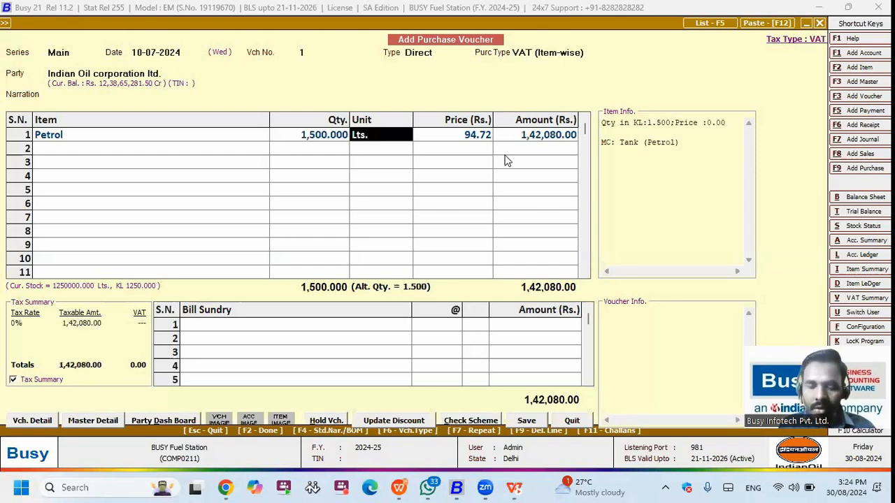
{"action": "type", "text": "kl"}
{"action": "key", "text": "Return"}
{"action": "key", "text": "Escape"}
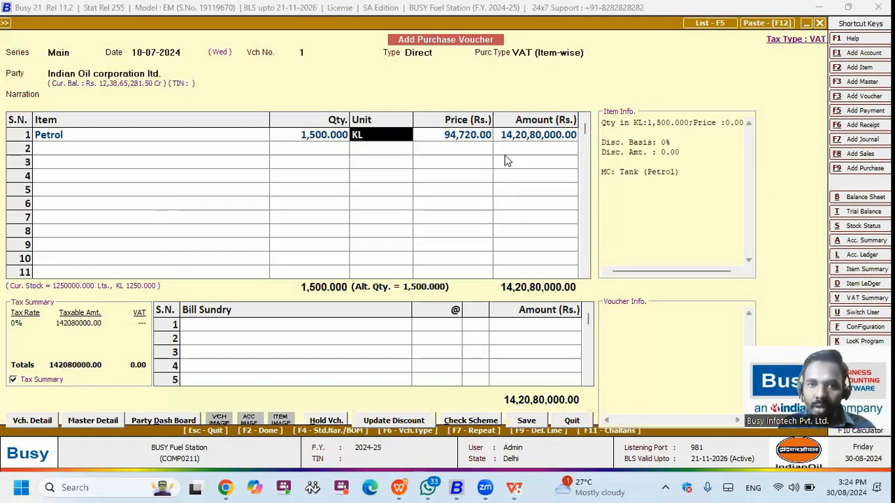
{"action": "key", "text": "Return"}
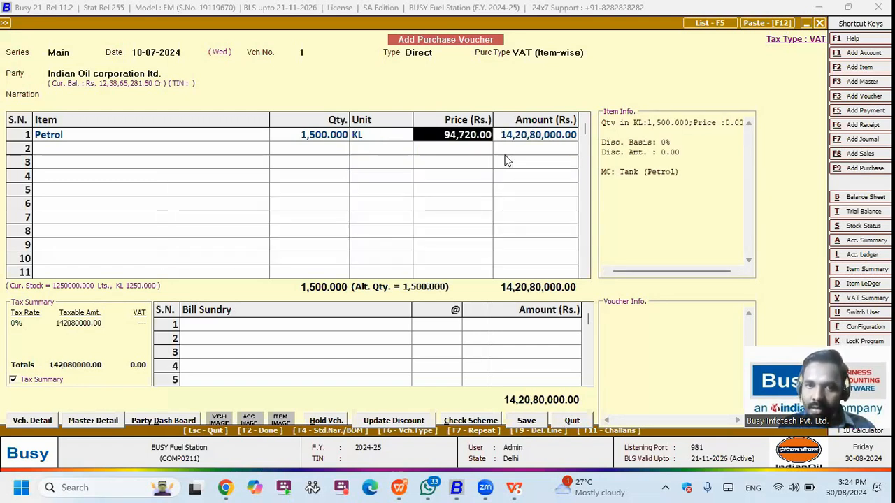
{"action": "key", "text": "Return"}
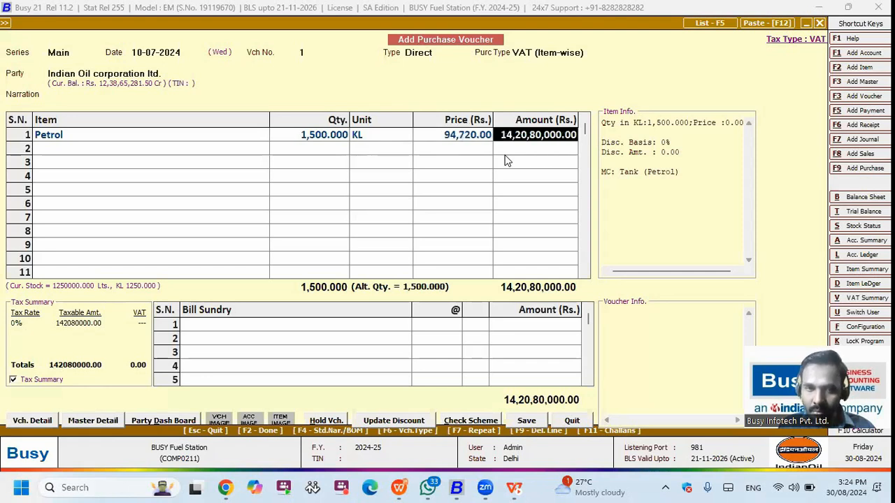
{"action": "key", "text": "Left"}
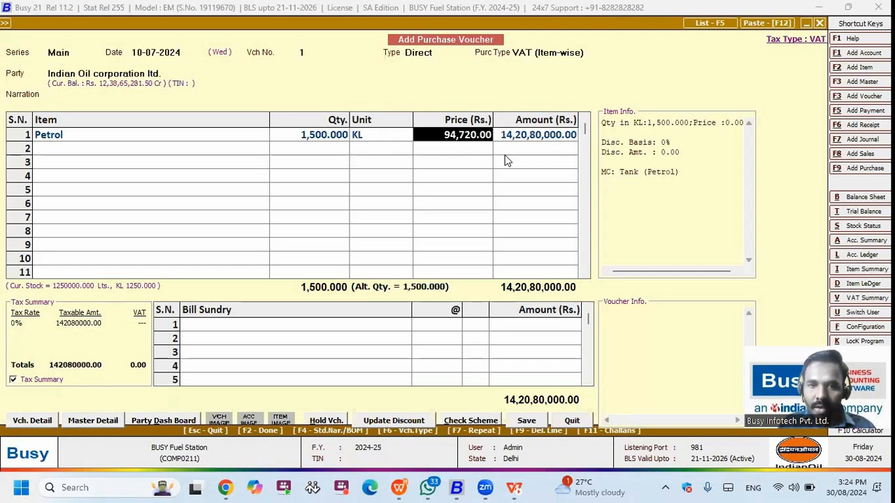
{"action": "key", "text": "BackSpace"}
{"action": "type", "text": "1"}
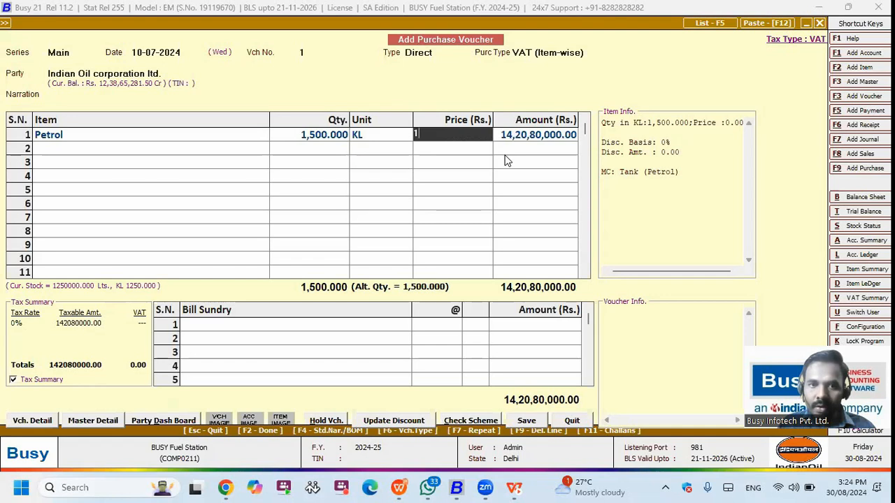
{"action": "type", "text": "0,000"}
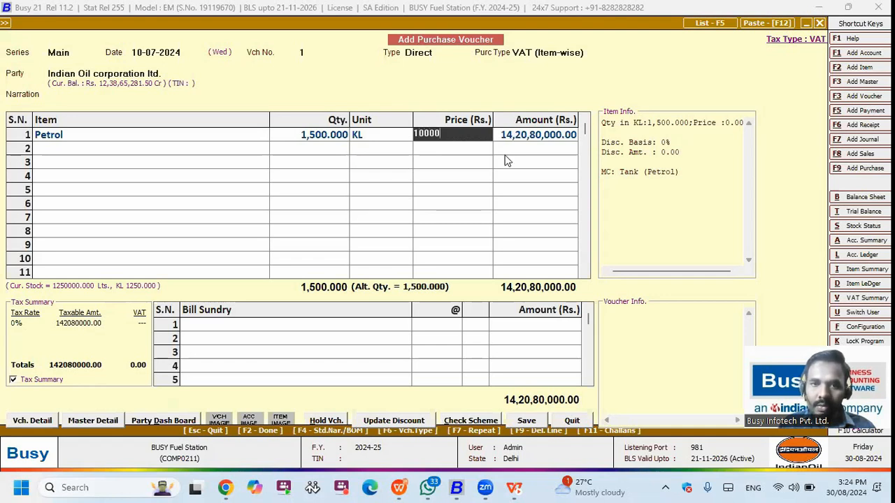
{"action": "key", "text": "Return"}
{"action": "key", "text": "Left"}
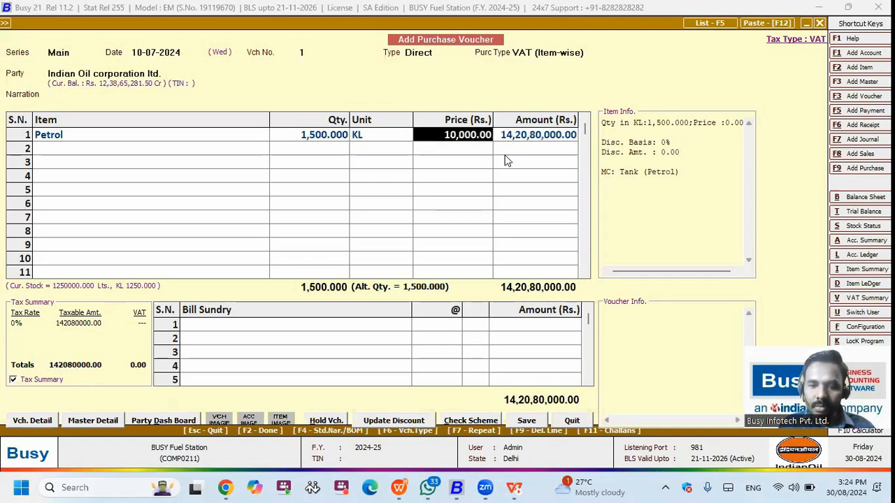
{"action": "key", "text": "Return"}
{"action": "key", "text": "Return"}
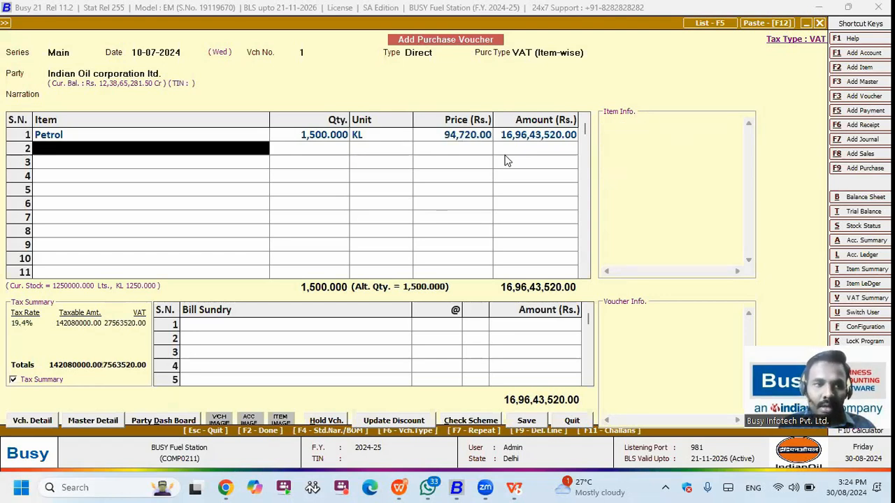
Step: Add Diesel, 1,000 KL, as the second item row
{"action": "type", "text": "di"}
{"action": "key", "text": "Return"}
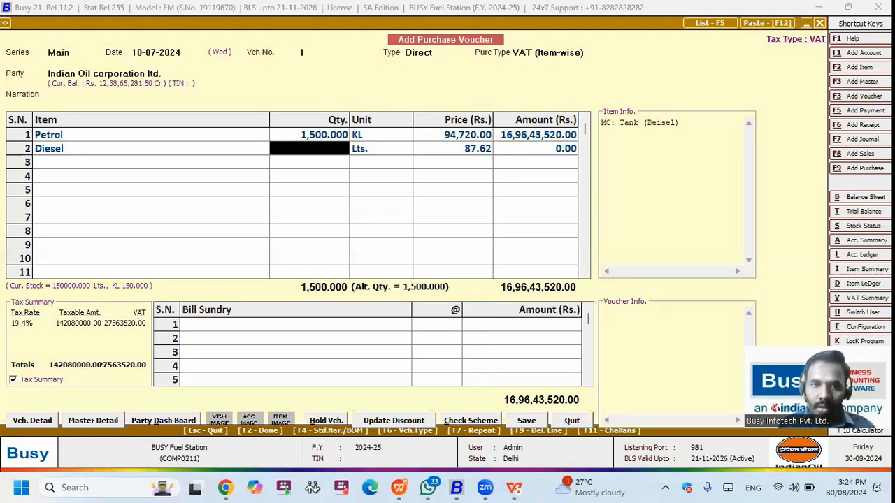
{"action": "type", "text": "1000"}
{"action": "key", "text": "Return"}
{"action": "type", "text": "k"}
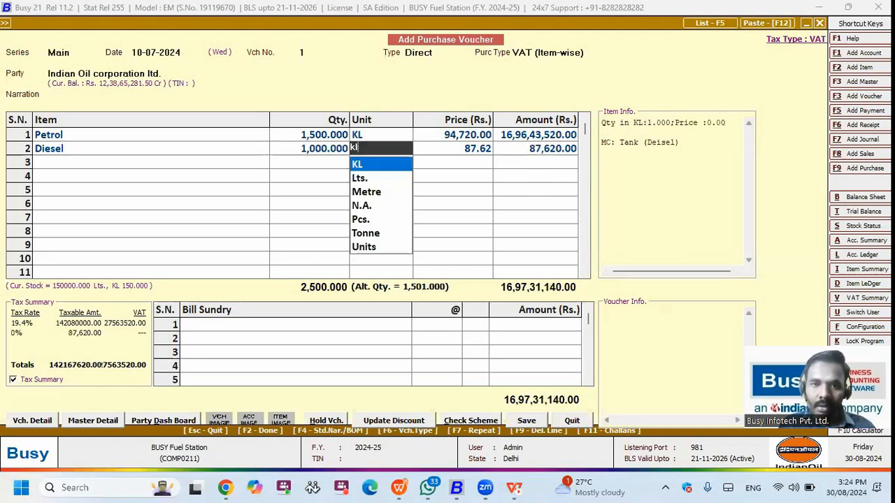
{"action": "key", "text": "Return"}
{"action": "key", "text": "Return"}
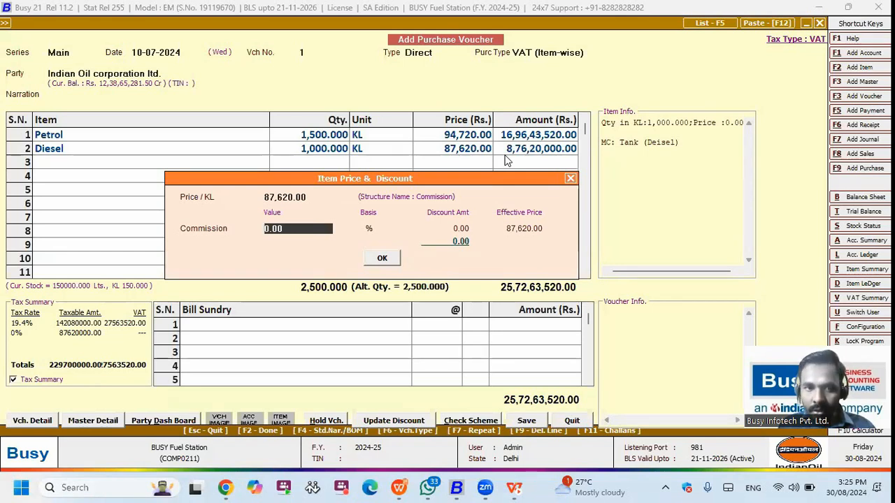
Step: Apply a 10% commission to Diesel's price
{"action": "type", "text": "10"}
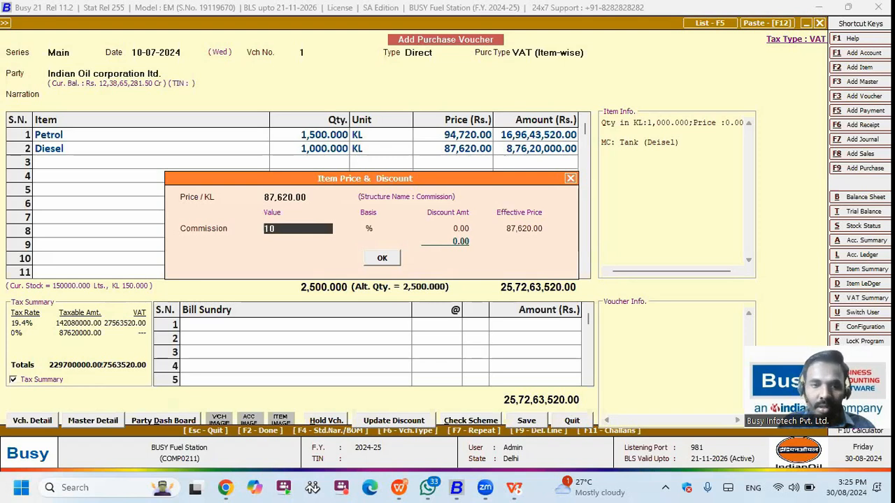
{"action": "key", "text": "Return"}
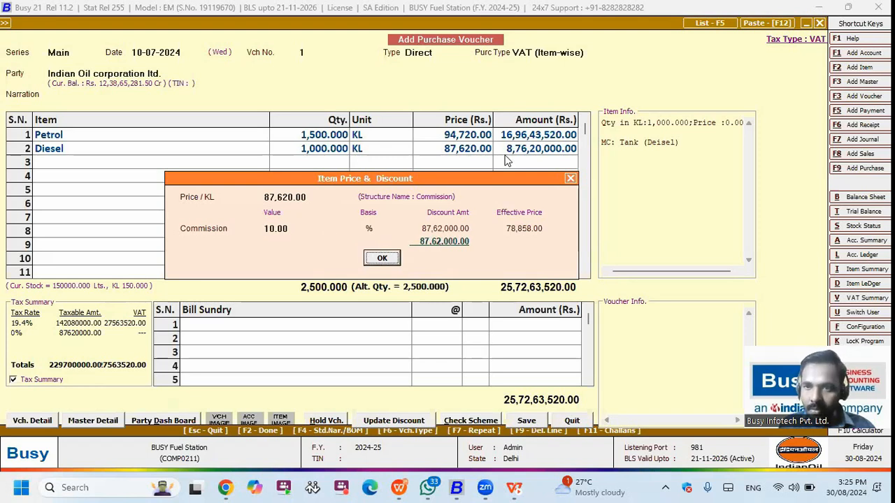
{"action": "key", "text": "Up"}
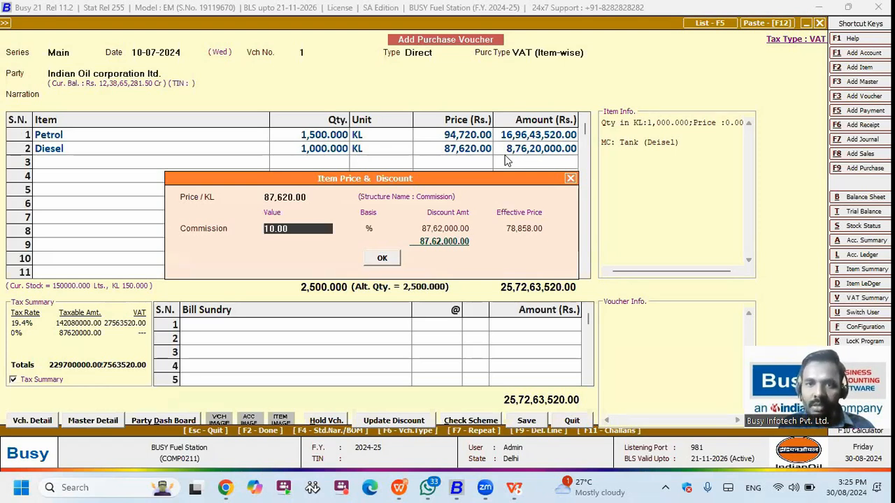
{"action": "key", "text": "Return"}
{"action": "key", "text": "Return"}
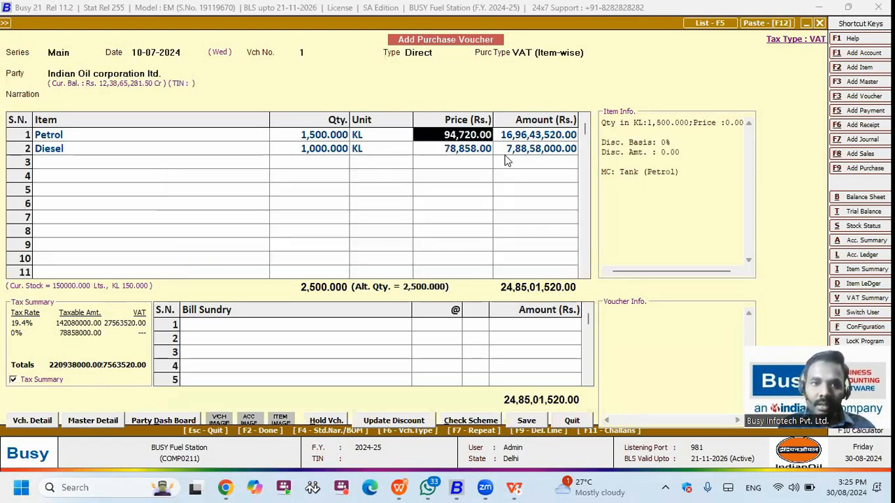
{"action": "key", "text": "Up"}
Step: Apply a 20% commission to Petrol's price
{"action": "key", "text": "Return"}
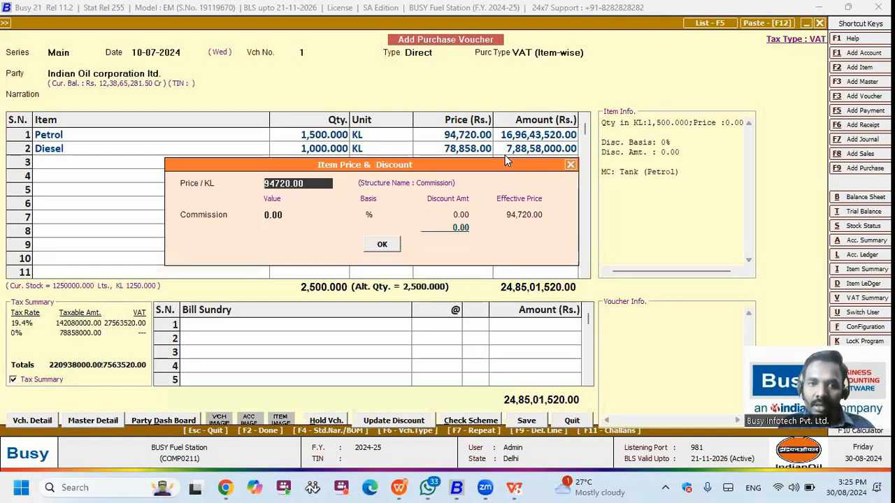
{"action": "key", "text": "Return"}
{"action": "type", "text": "20"}
{"action": "key", "text": "Return"}
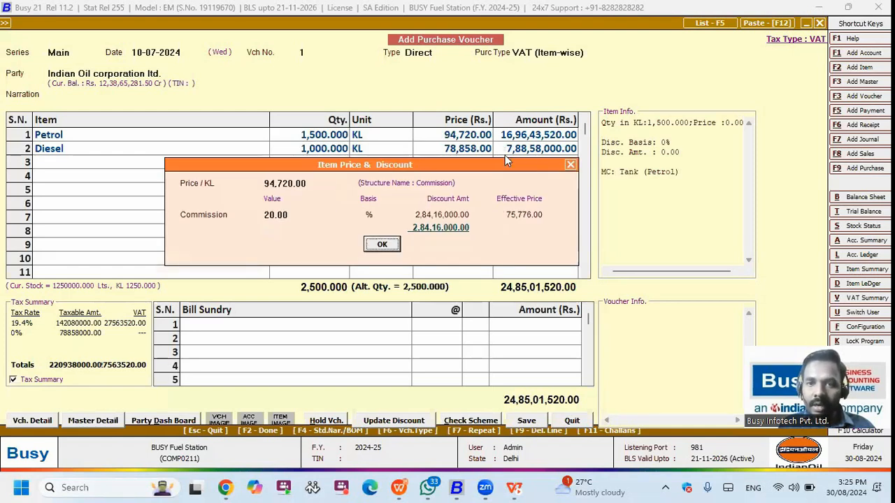
{"action": "key", "text": "Return"}
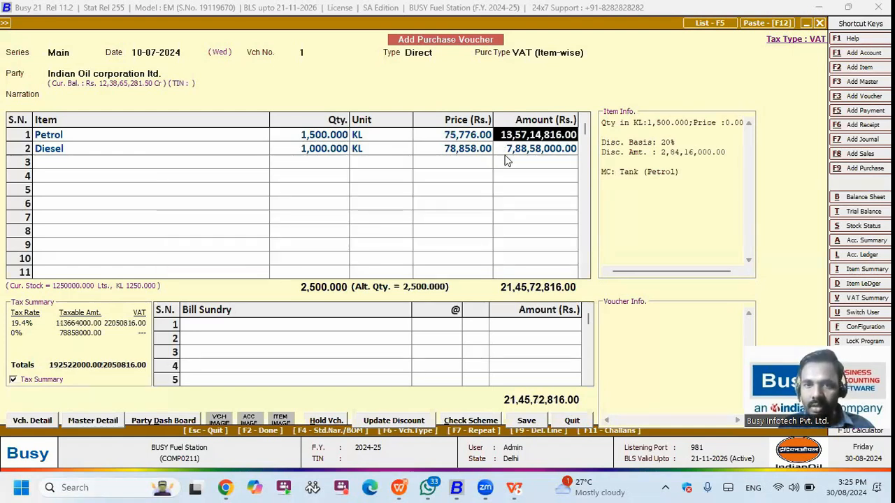
{"action": "key", "text": "Return"}
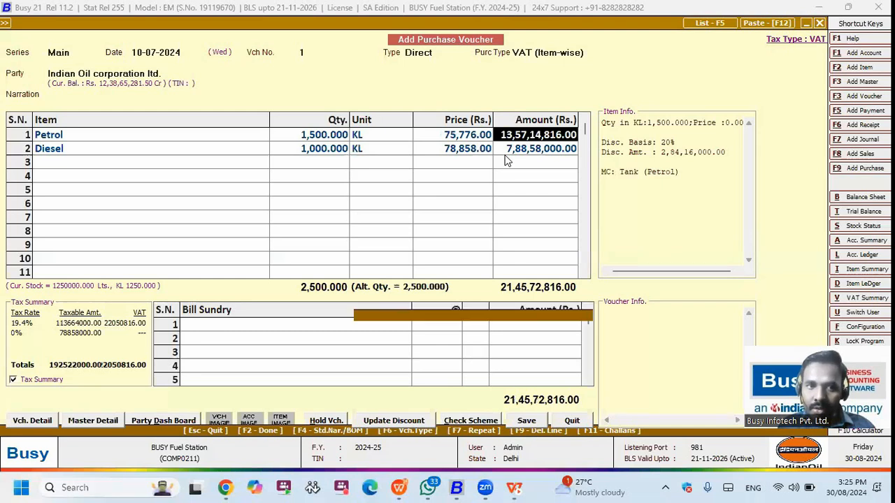
Step: Recheck Petrol's price details and save the purchase voucher totalling 22,77,81,531.00
{"action": "key", "text": "Return"}
{"action": "key", "text": "F2"}
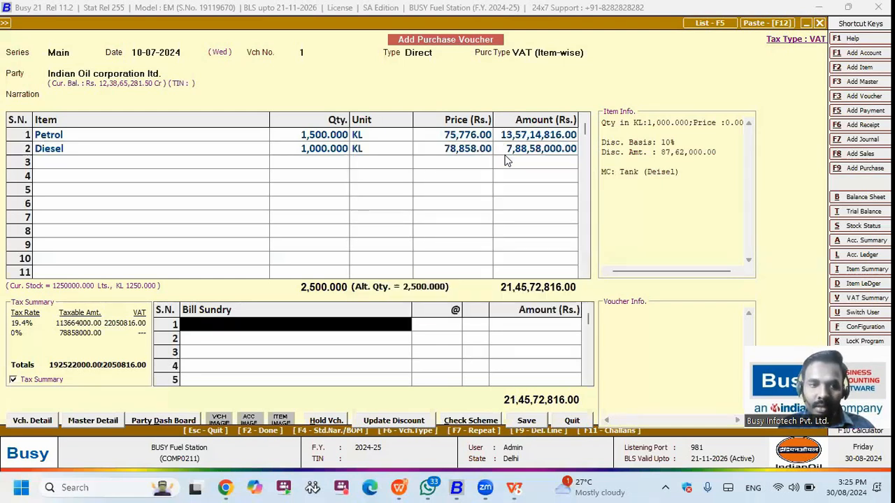
{"action": "key", "text": "Escape"}
{"action": "key", "text": "Return"}
{"action": "key", "text": "Return"}
{"action": "key", "text": "Return"}
{"action": "key", "text": "Return"}
{"action": "key", "text": "Return"}
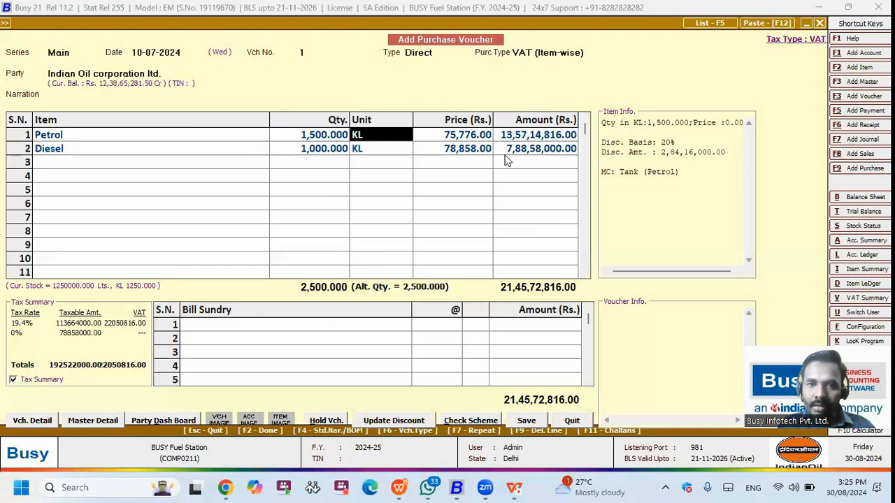
{"action": "key", "text": "Return"}
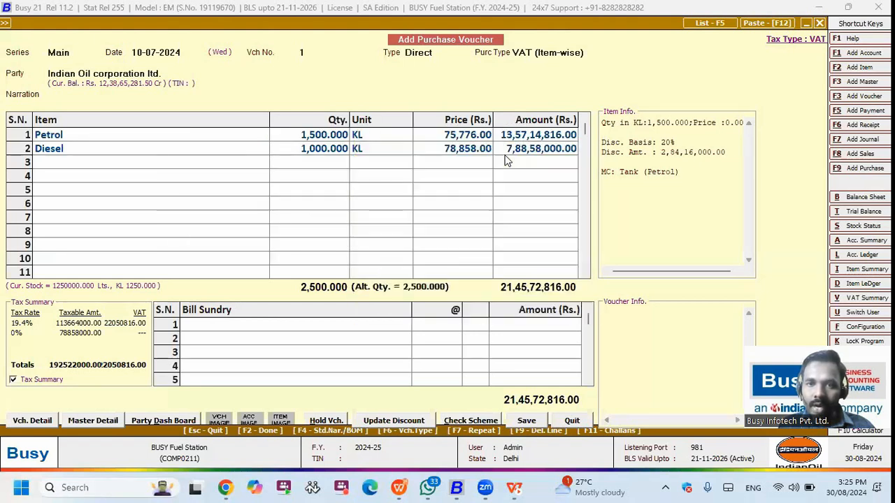
{"action": "key", "text": "Return"}
{"action": "key", "text": "Return"}
{"action": "key", "text": "Return"}
{"action": "key", "text": "F2"}
{"action": "key", "text": "Return"}
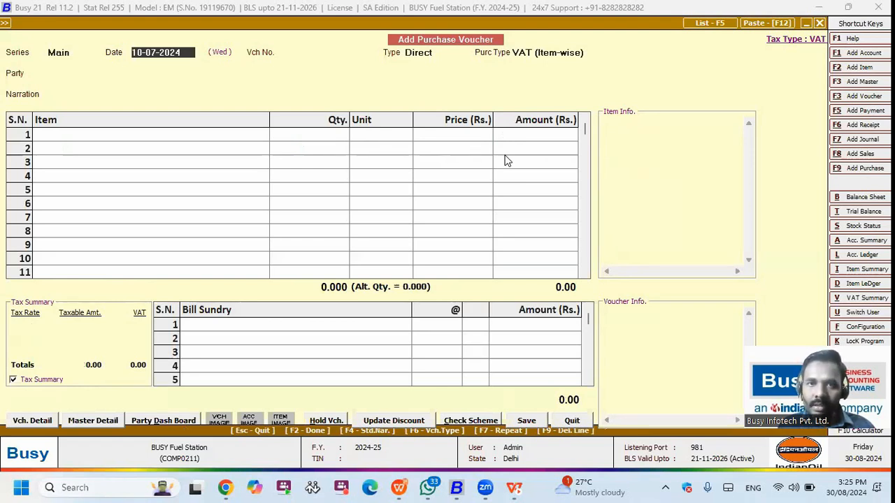
Step: Open Main-series purchase voucher 134 (Petrol 150 KL, Diesel 50 KL) for modification
{"action": "key", "text": "Escape"}
{"action": "key", "text": "Down"}
{"action": "key", "text": "Return"}
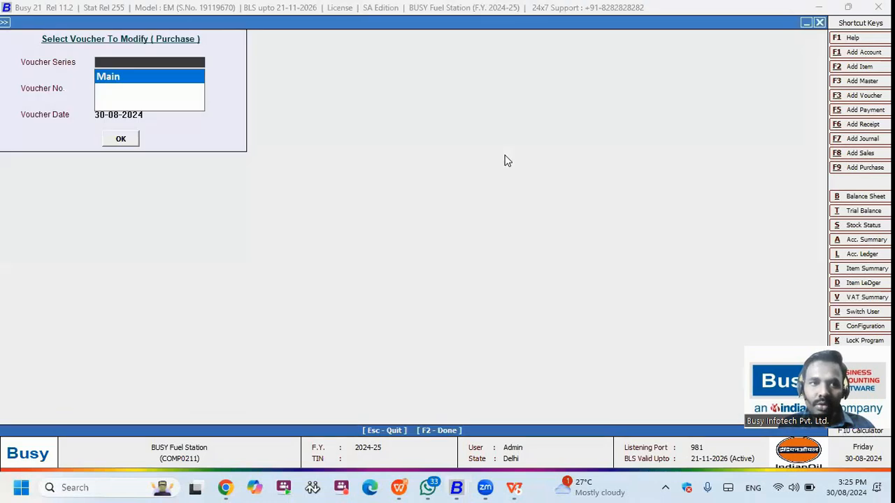
{"action": "key", "text": "Return"}
{"action": "key", "text": "Return"}
{"action": "key", "text": "Return"}
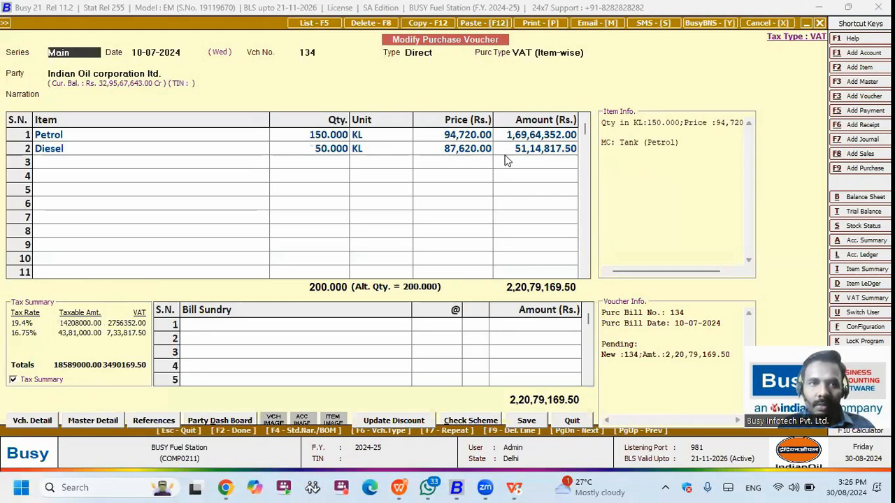
{"action": "key", "text": "Return"}
{"action": "key", "text": "Return"}
{"action": "key", "text": "Return"}
{"action": "key", "text": "Return"}
{"action": "key", "text": "Return"}
{"action": "key", "text": "Return"}
{"action": "key", "text": "Return"}
{"action": "key", "text": "Return"}
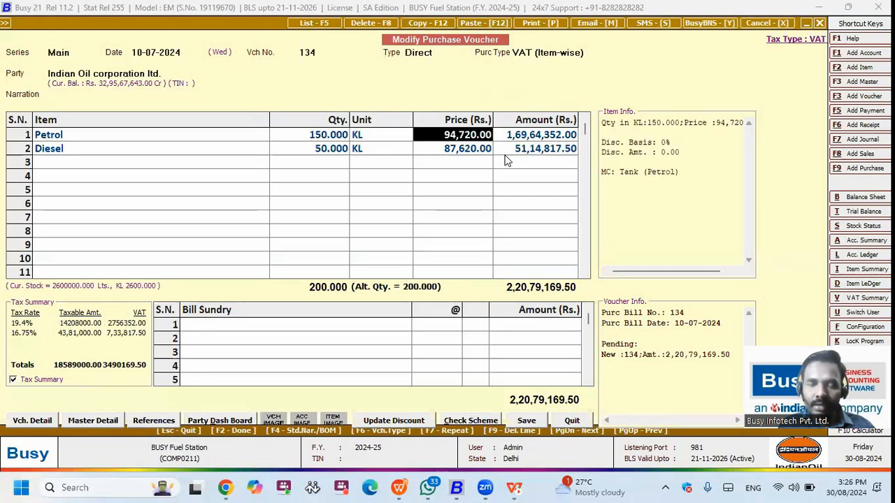
Step: Start a new Dip Reading physical stock voucher, number 3, for material centre Tank (Petrol)
{"action": "key", "text": "Escape"}
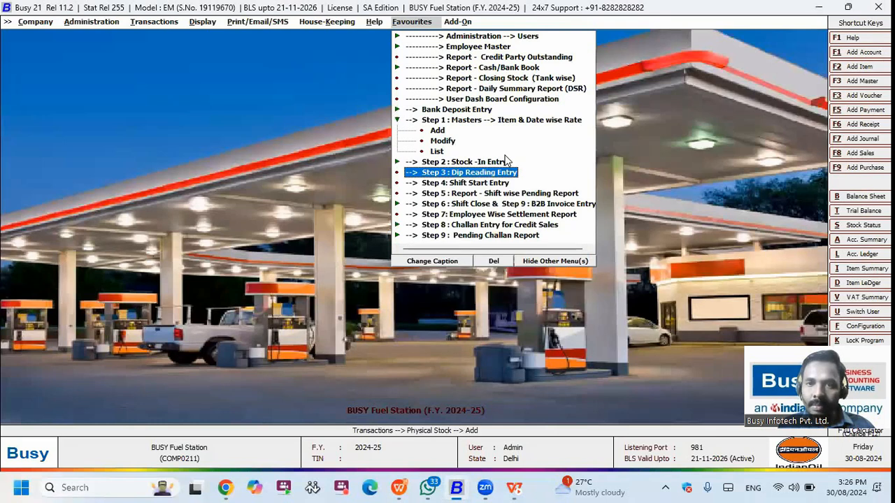
{"action": "left_click", "coordinate": [505, 158]}
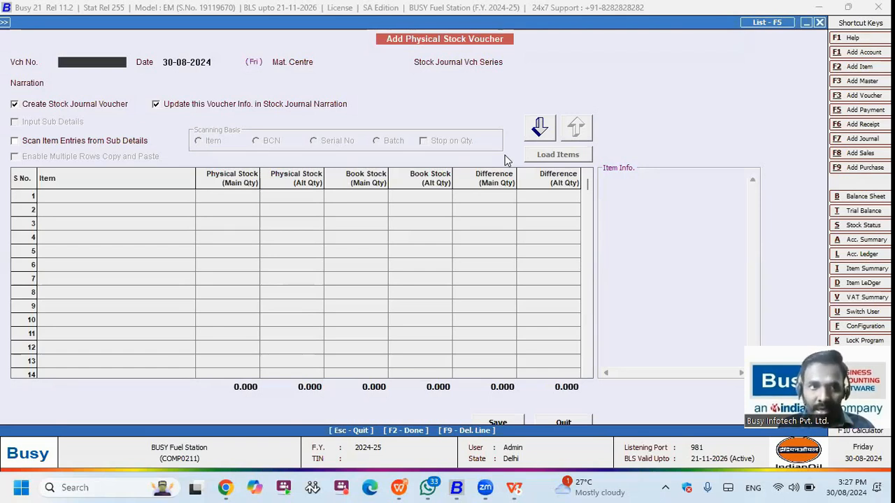
{"action": "type", "text": "3"}
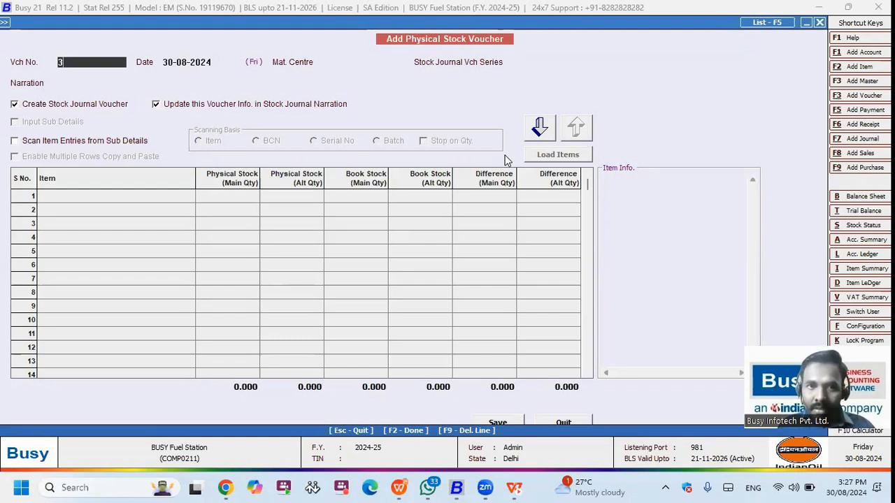
{"action": "key", "text": "Return"}
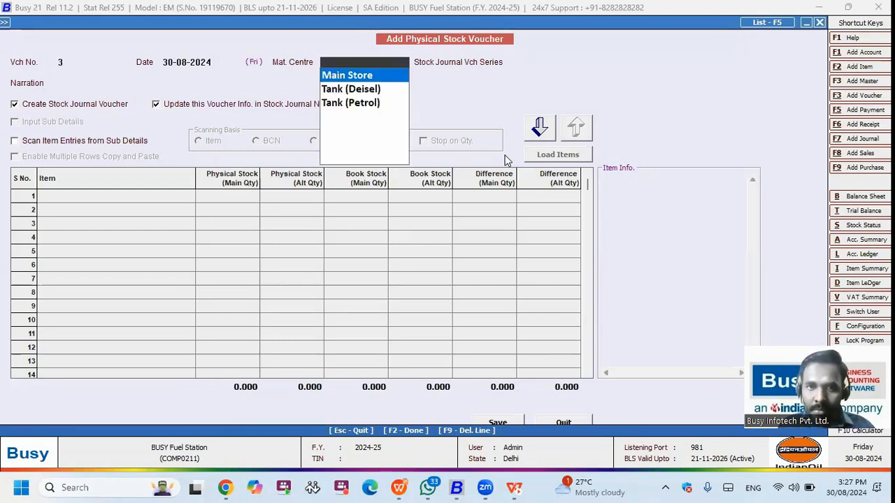
{"action": "key", "text": "Down"}
{"action": "key", "text": "Down"}
{"action": "key", "text": "Return"}
{"action": "key", "text": "Return"}
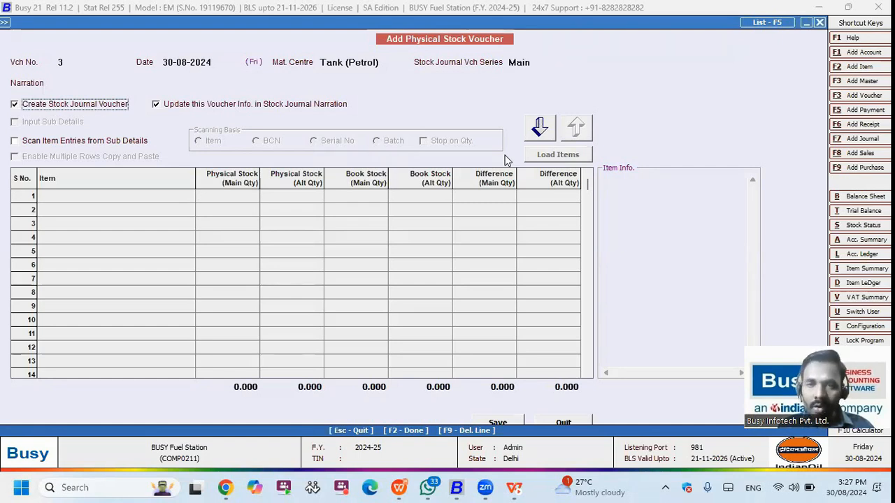
{"action": "key", "text": "Return"}
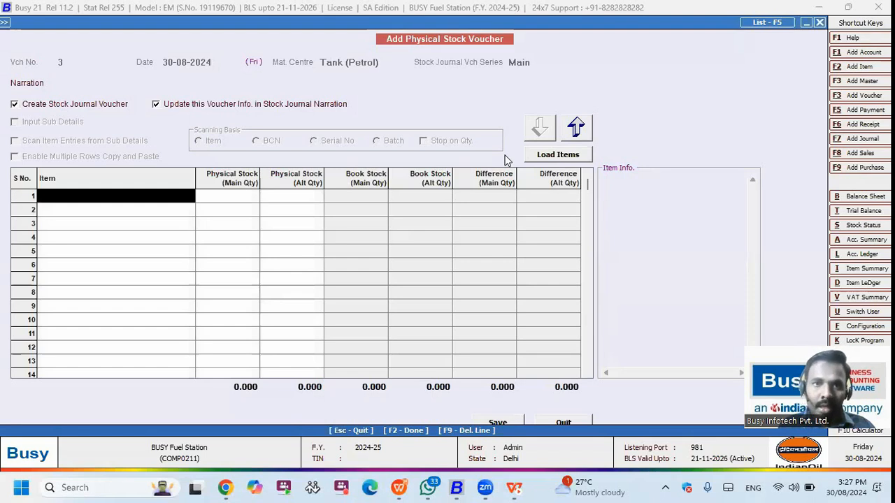
Step: Enter Petrol's physical stock as 2743993, calculated as book stock 2744003 minus 10
{"action": "type", "text": "p"}
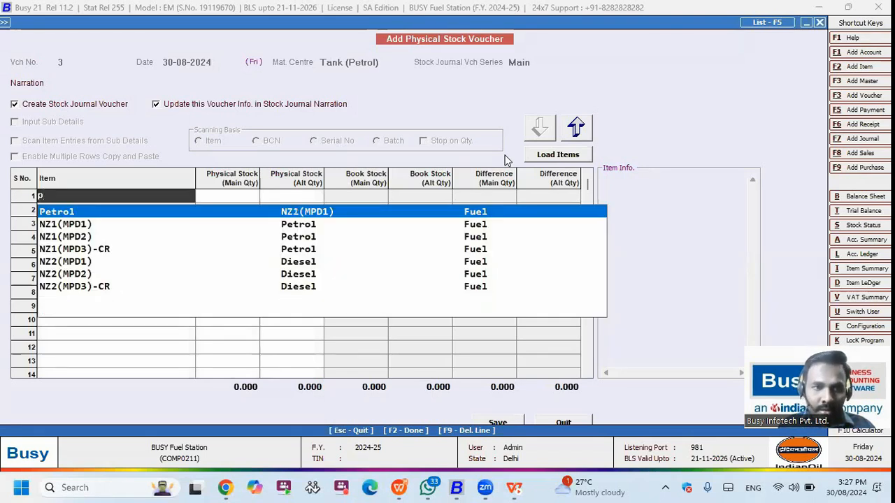
{"action": "type", "text": "e"}
{"action": "key", "text": "Return"}
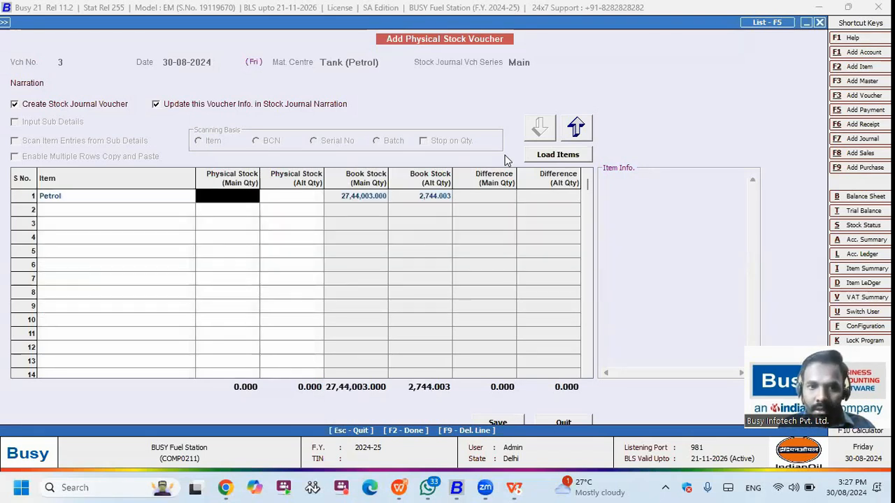
{"action": "key", "text": "Return"}
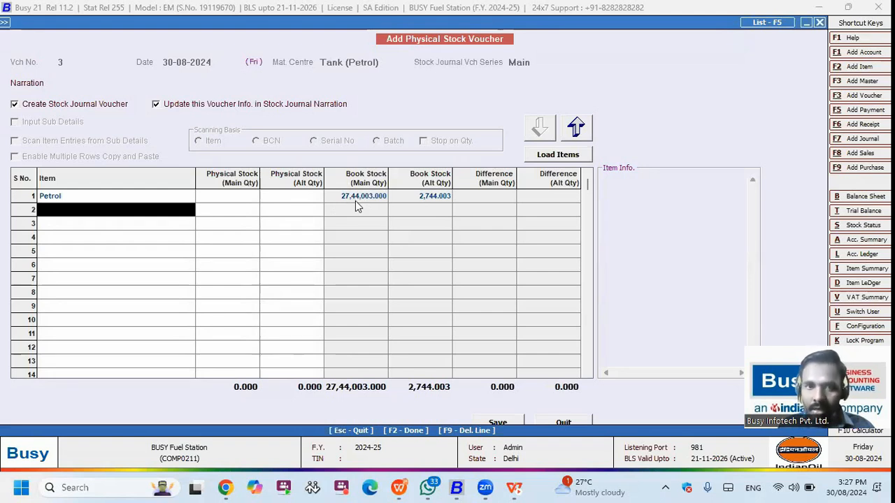
{"action": "key", "text": "Left"}
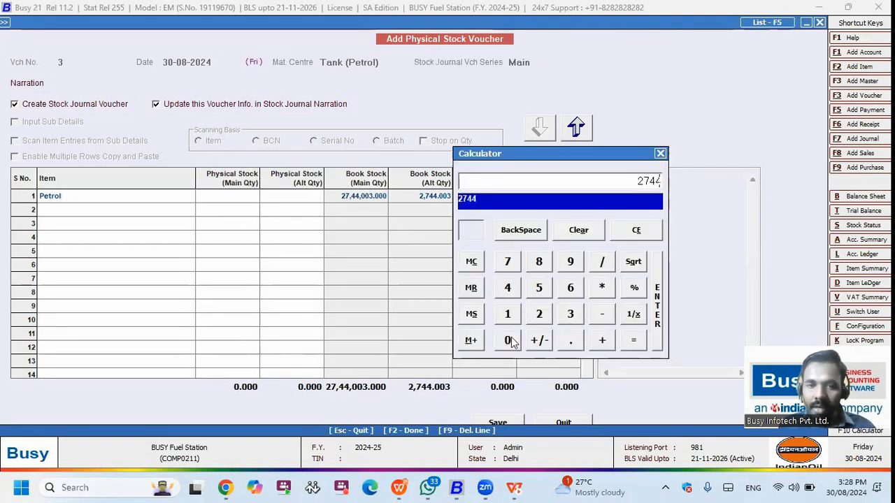
{"action": "left_click", "coordinate": [511, 339]}
{"action": "left_click", "coordinate": [512, 340]}
{"action": "left_click", "coordinate": [574, 316]}
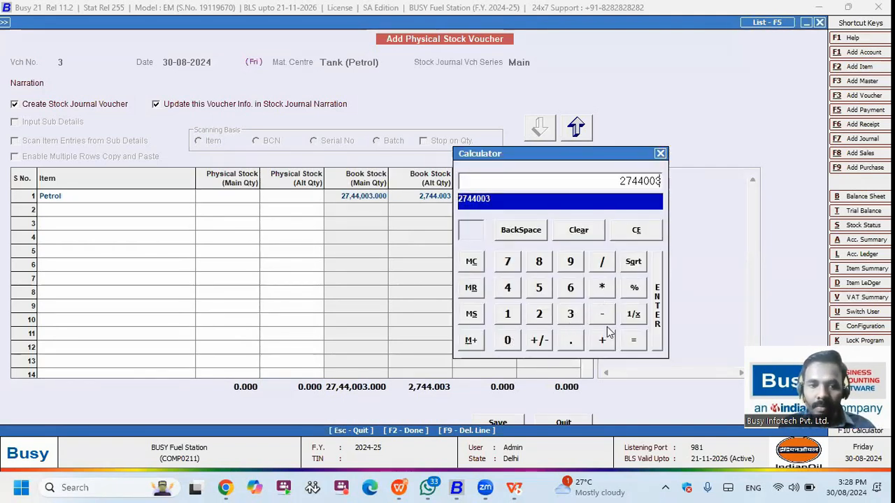
{"action": "left_click", "coordinate": [602, 317]}
{"action": "type", "text": "10"}
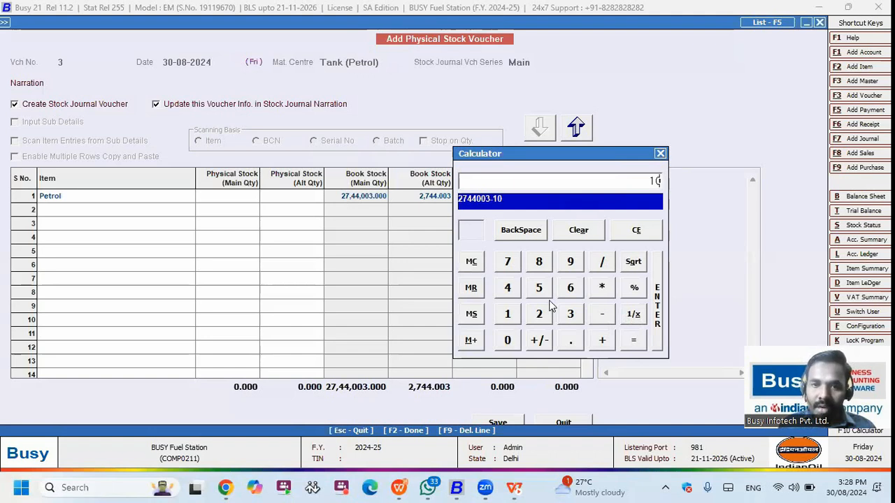
{"action": "left_click", "coordinate": [631, 344]}
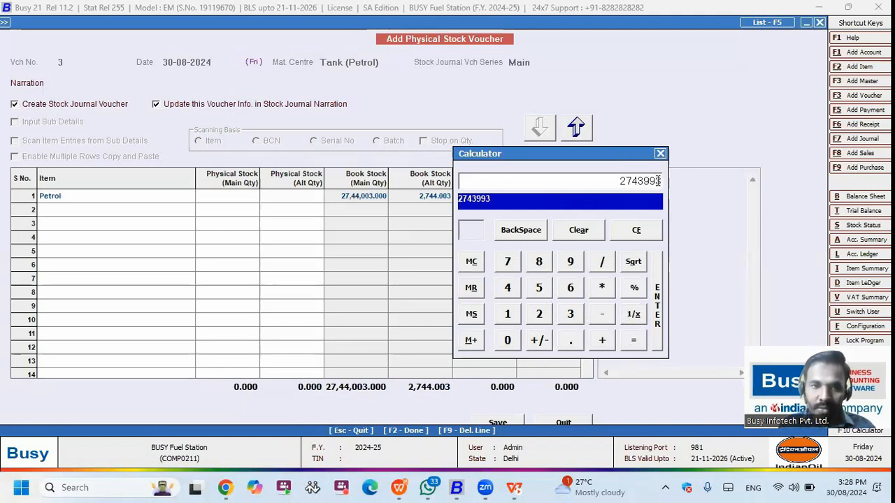
{"action": "key", "text": "Return"}
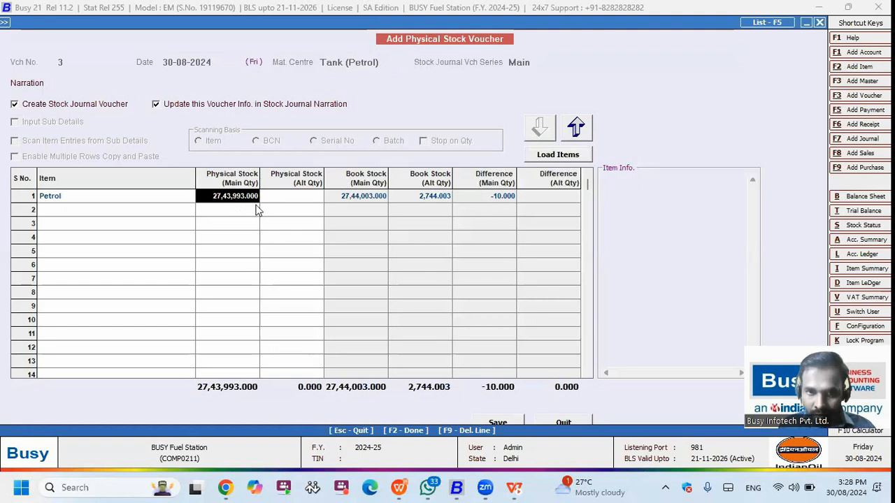
{"action": "key", "text": "Return"}
{"action": "key", "text": "Return"}
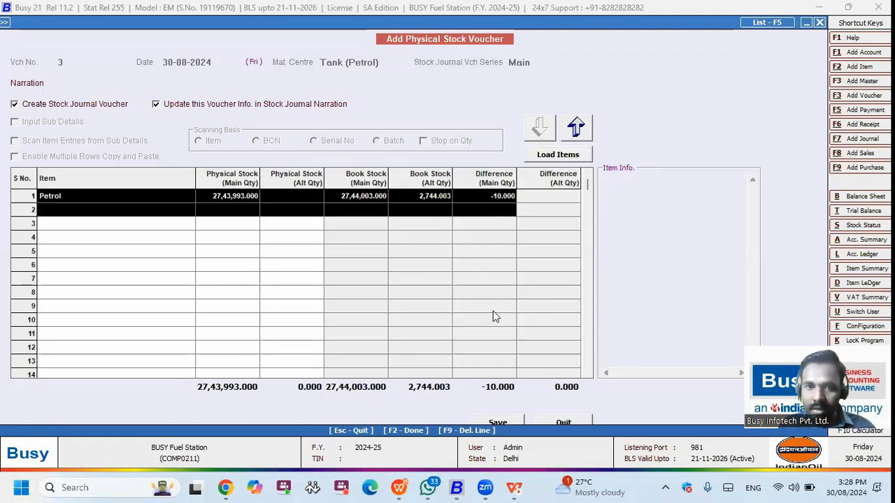
{"action": "key", "text": "Return"}
Step: Save the Petrol stock entry and quit the physical stock voucher
{"action": "left_click", "coordinate": [498, 423]}
{"action": "key", "text": "Return"}
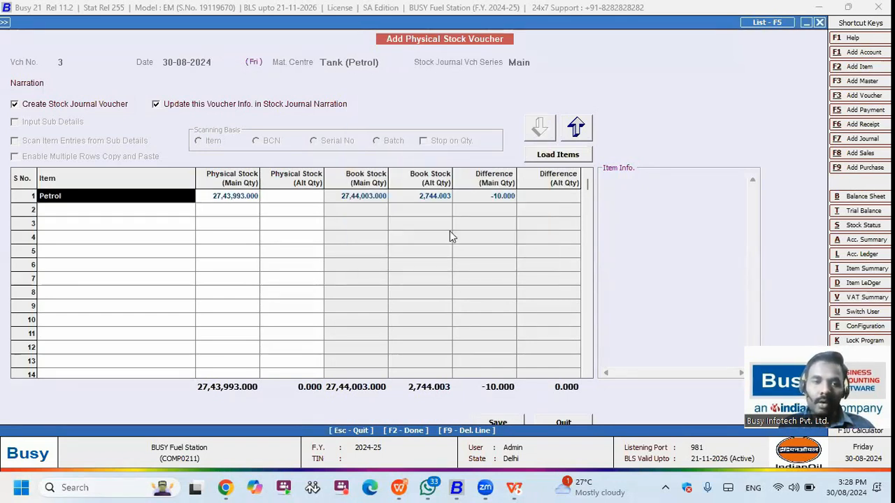
{"action": "key", "text": "Escape"}
{"action": "left_click", "coordinate": [483, 270]}
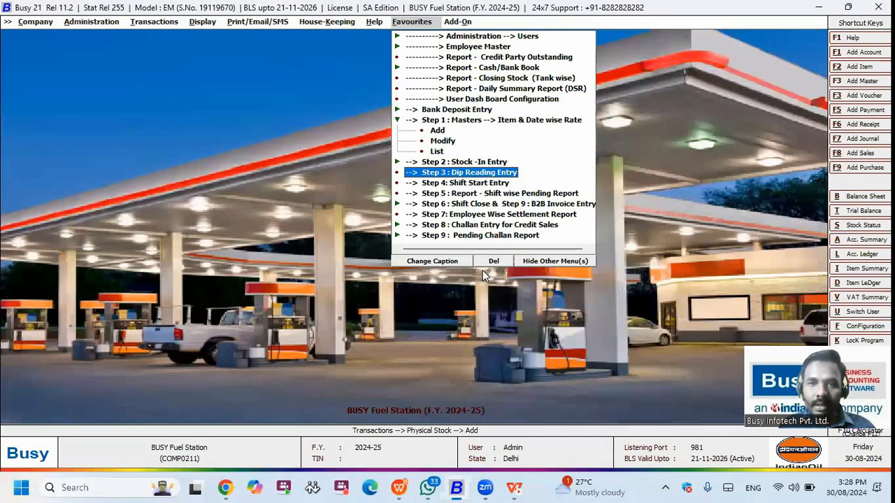
Step: Generate Petrol's Daily Summary Report and check rows from 01-04-2024 to the 30-08-2024 closing
{"action": "key", "text": "Up"}
{"action": "key", "text": "Up"}
{"action": "key", "text": "Up"}
{"action": "key", "text": "Up"}
{"action": "key", "text": "Up"}
{"action": "key", "text": "Up"}
{"action": "key", "text": "Up"}
{"action": "key", "text": "Up"}
{"action": "key", "text": "Return"}
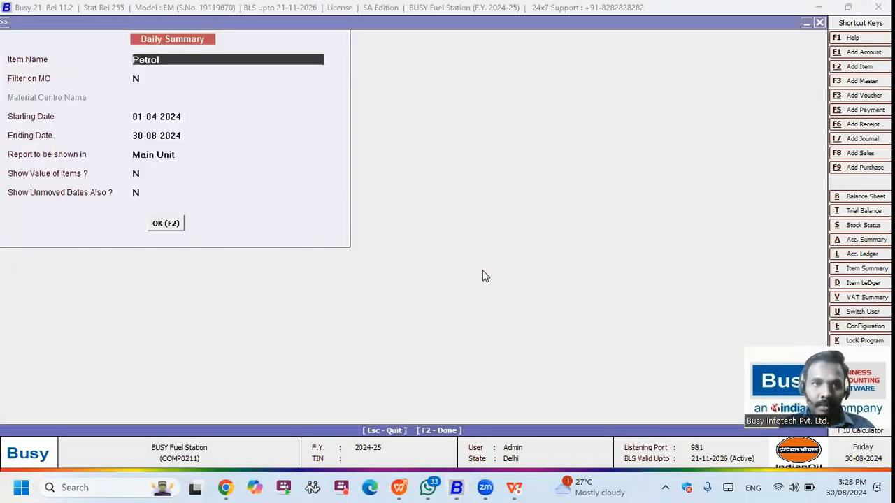
{"action": "key", "text": "Return"}
{"action": "key", "text": "F2"}
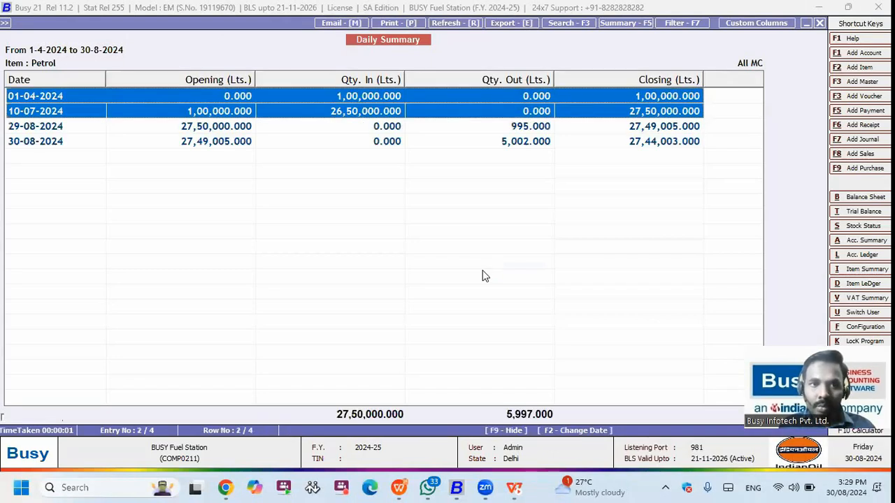
{"action": "key", "text": "Up"}
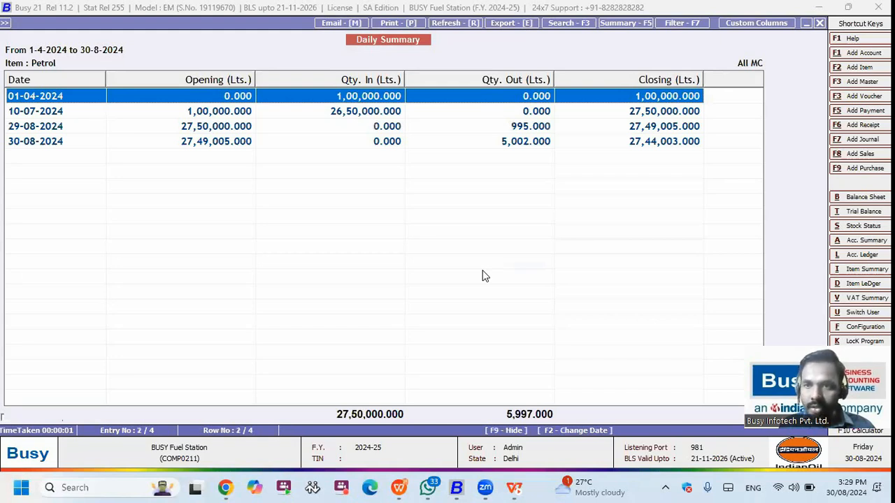
{"action": "key", "text": "Down"}
{"action": "key", "text": "Down"}
{"action": "key", "text": "Down"}
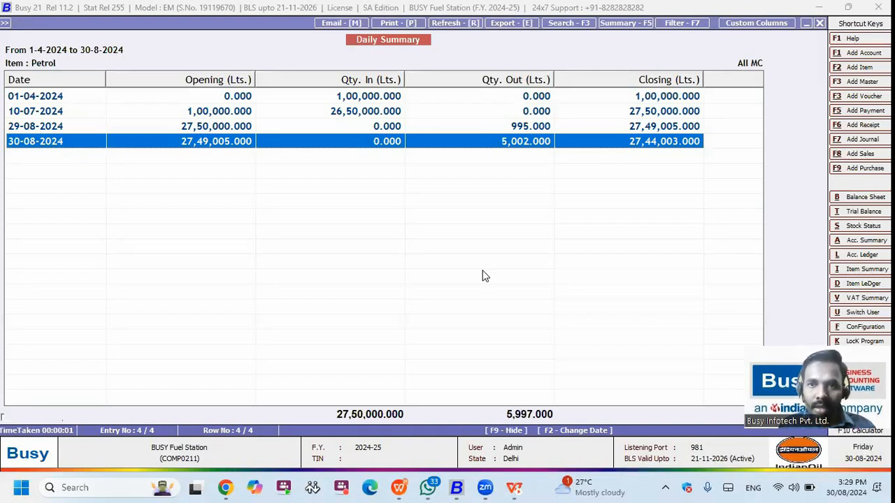
Step: Leave the report, peek at Shift Start Entry, then enter the cashier's user name in Switch User
{"action": "key", "text": "Escape"}
{"action": "key", "text": "Escape"}
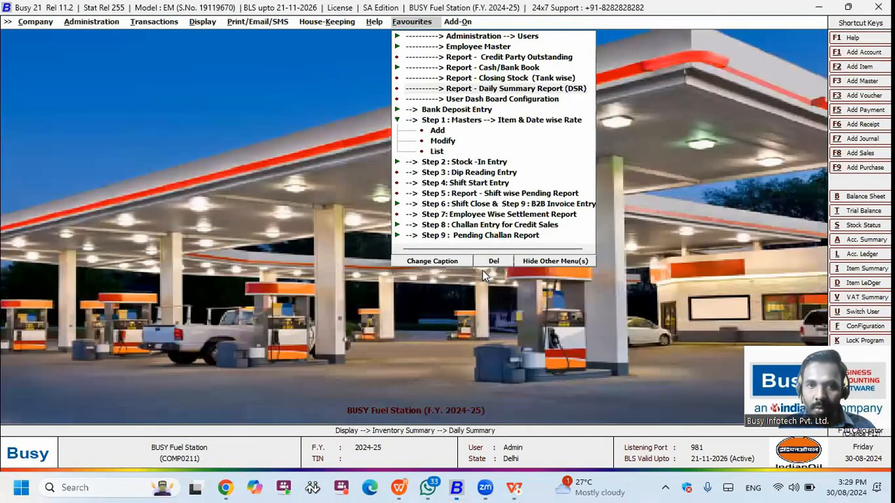
{"action": "key", "text": "Down"}
{"action": "key", "text": "Down"}
{"action": "key", "text": "Down"}
{"action": "key", "text": "Down"}
{"action": "key", "text": "Down"}
{"action": "key", "text": "Down"}
{"action": "key", "text": "Down"}
{"action": "key", "text": "Down"}
{"action": "key", "text": "Down"}
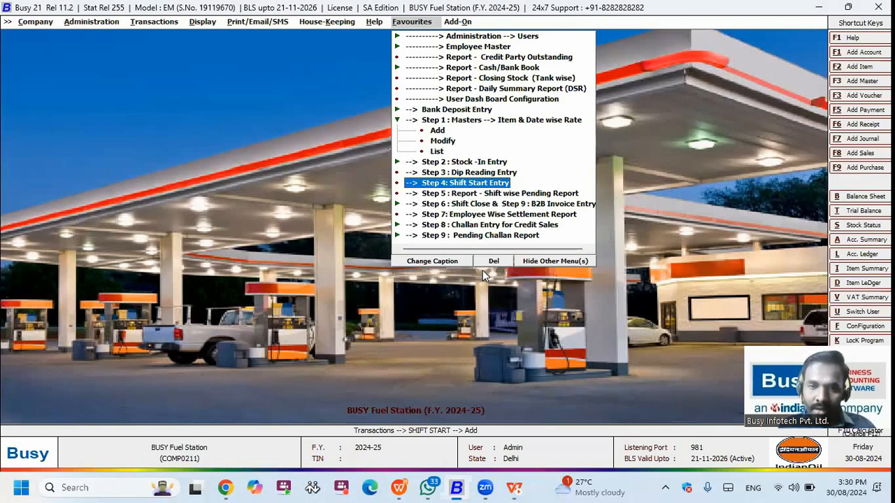
{"action": "key", "text": "Return"}
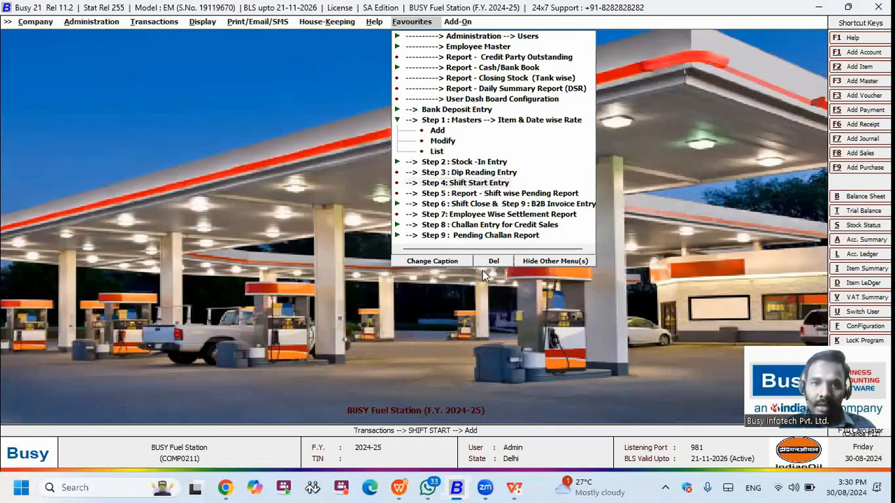
{"action": "key", "text": "Escape"}
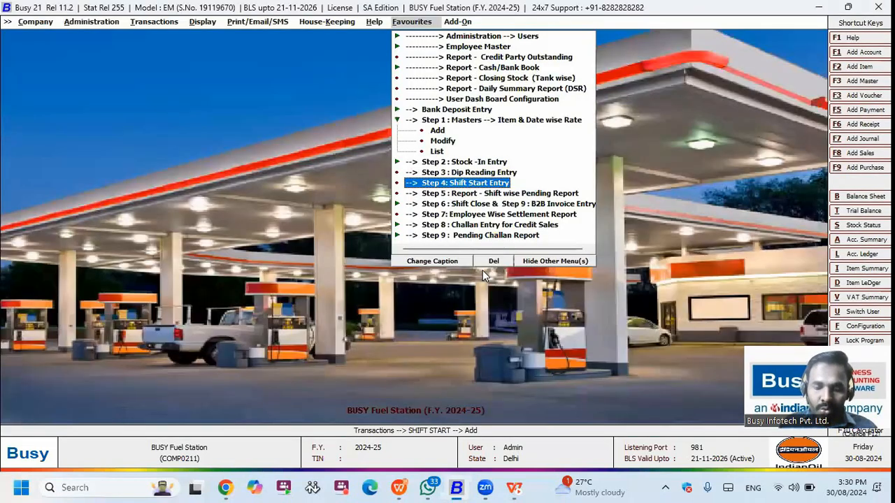
{"action": "key", "text": "alt+u"}
{"action": "type", "text": "ca"}
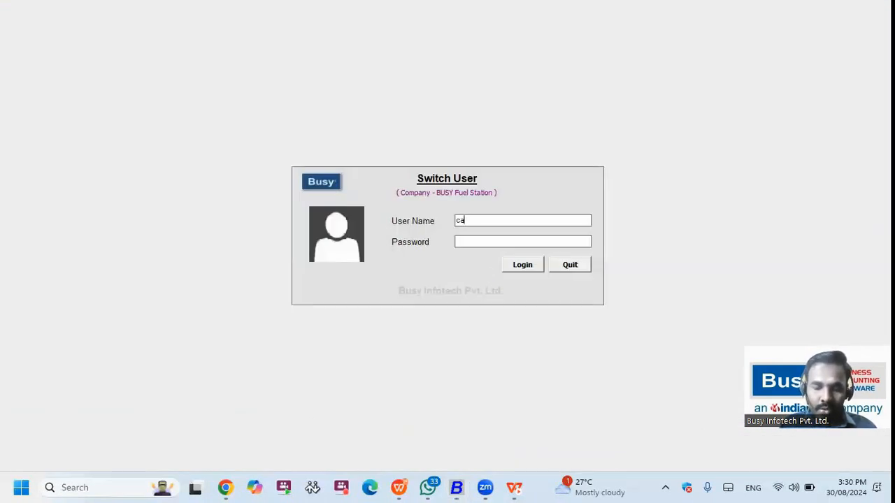
{"action": "type", "text": "shier"}
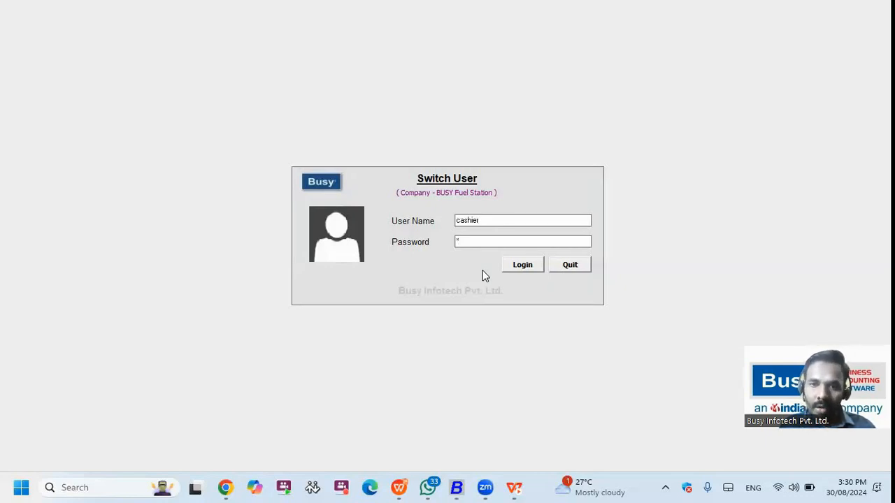
Step: Log in as cashier and start a shift start voucher with the cashier account and employee
{"action": "key", "text": "Return"}
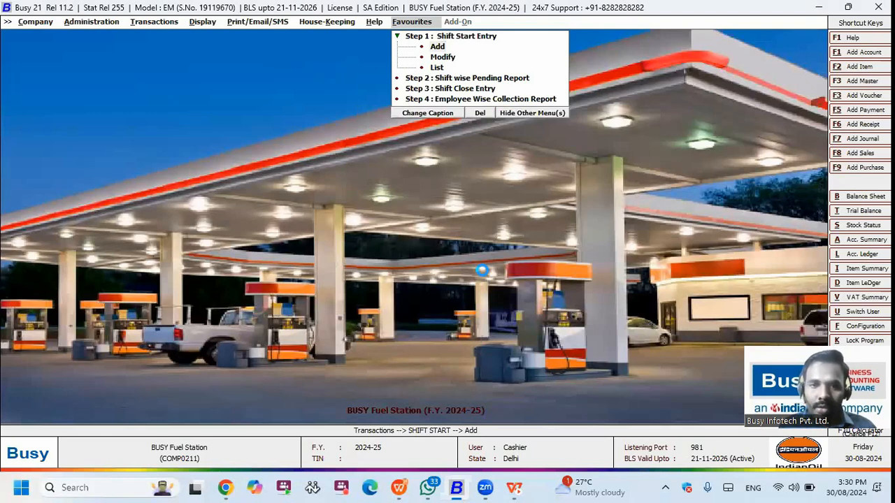
{"action": "key", "text": "Return"}
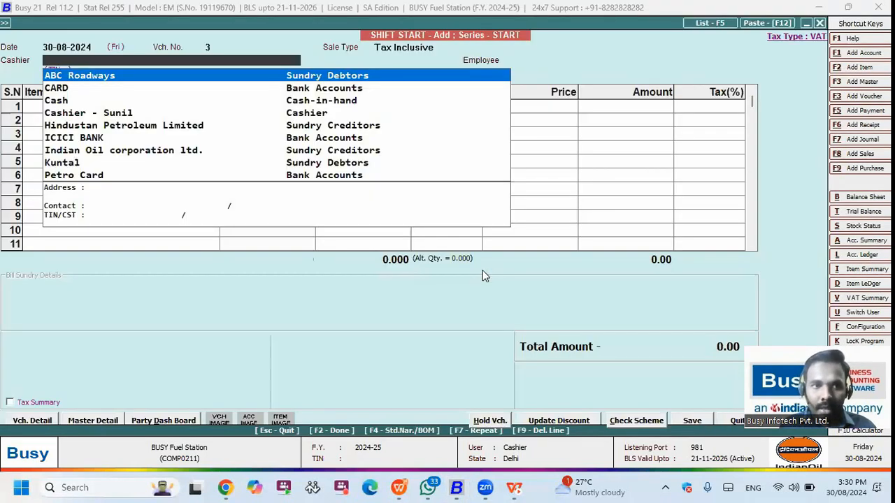
{"action": "type", "text": "cash"}
{"action": "key", "text": "Down"}
{"action": "key", "text": "Return"}
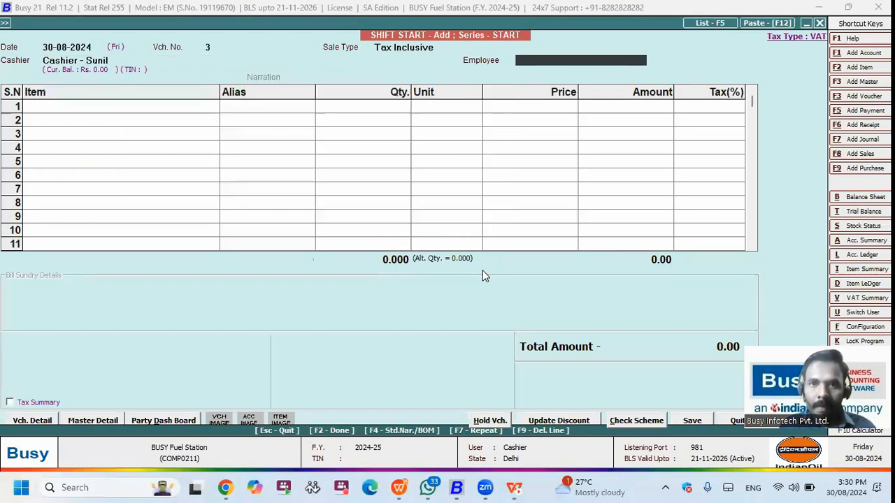
{"action": "key", "text": "Down"}
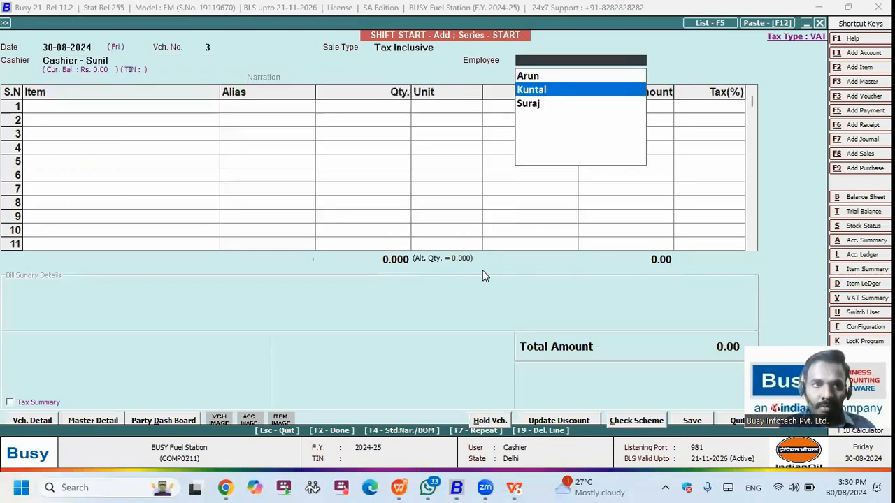
{"action": "key", "text": "Up"}
{"action": "key", "text": "Return"}
Step: Add Petrol with opening reading 10000 and Diesel with 50000, then save the voucher
{"action": "type", "text": "p"}
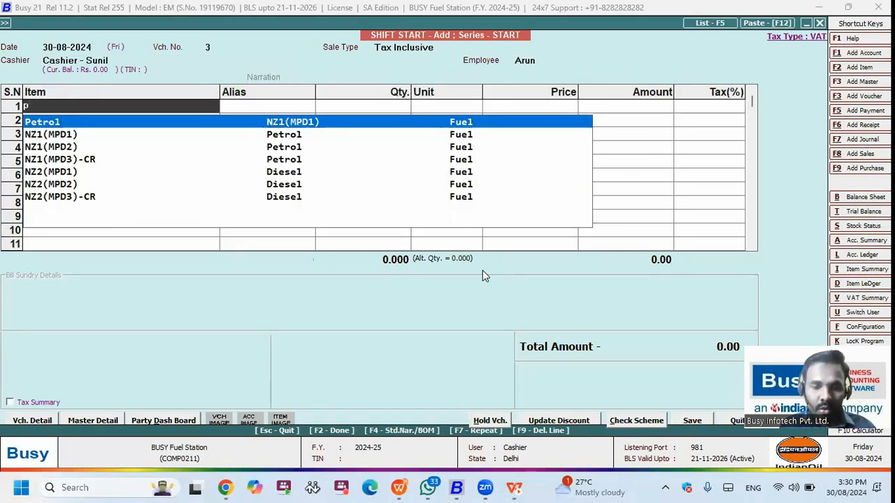
{"action": "key", "text": "Return"}
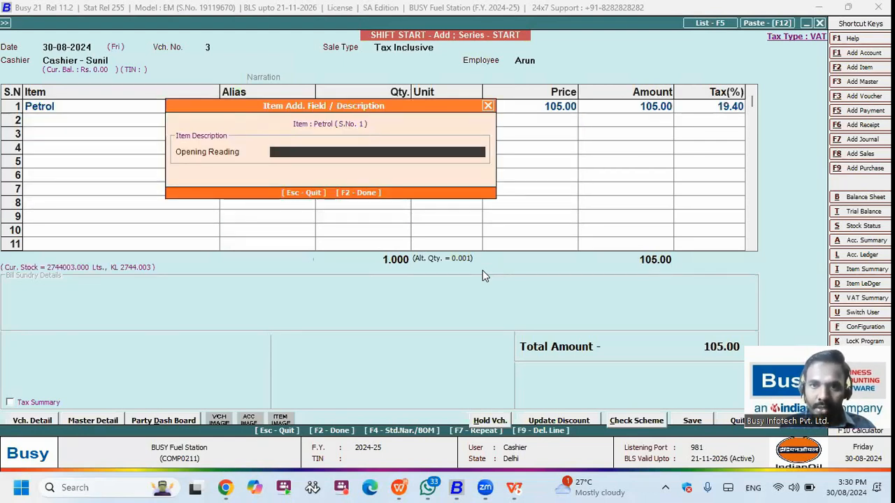
{"action": "type", "text": "10000"}
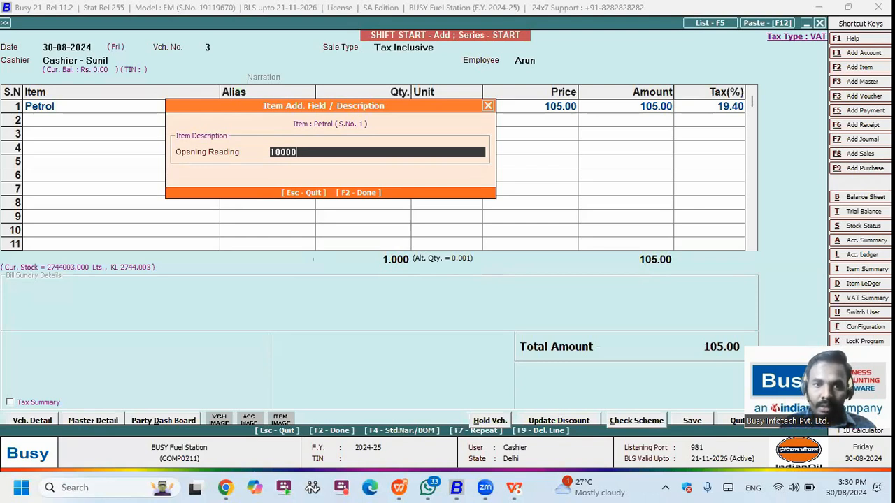
{"action": "key", "text": "Return"}
{"action": "type", "text": "die"}
{"action": "key", "text": "Return"}
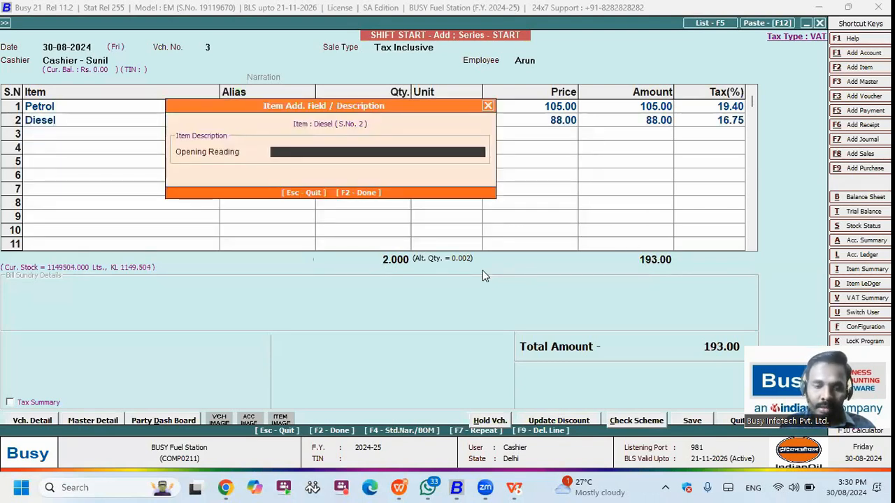
{"action": "type", "text": "50000"}
{"action": "key", "text": "Return"}
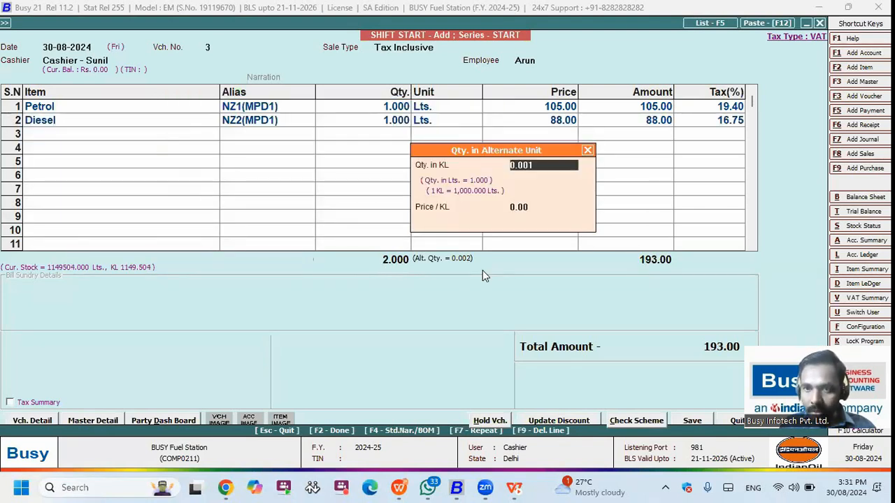
{"action": "key", "text": "Return"}
{"action": "key", "text": "Return"}
{"action": "key", "text": "F2"}
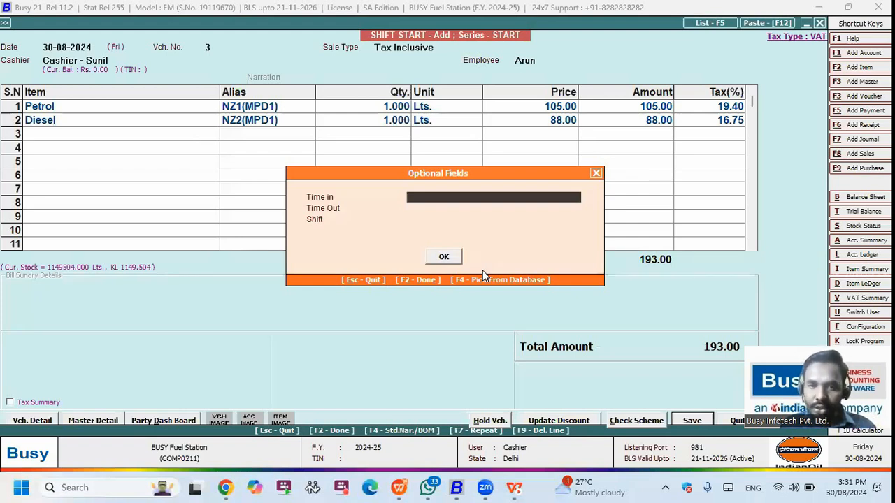
Step: Set time in 6 A.M., time out 2 P.M. and First Shift, then close the blank form
{"action": "type", "text": "6 A.M."}
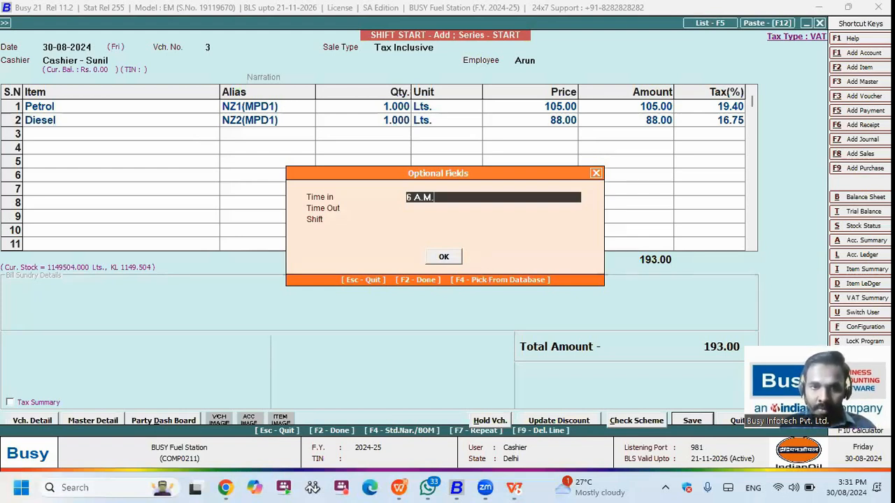
{"action": "key", "text": "Return"}
{"action": "type", "text": "2 P.M."}
{"action": "key", "text": "Return"}
{"action": "key", "text": "Return"}
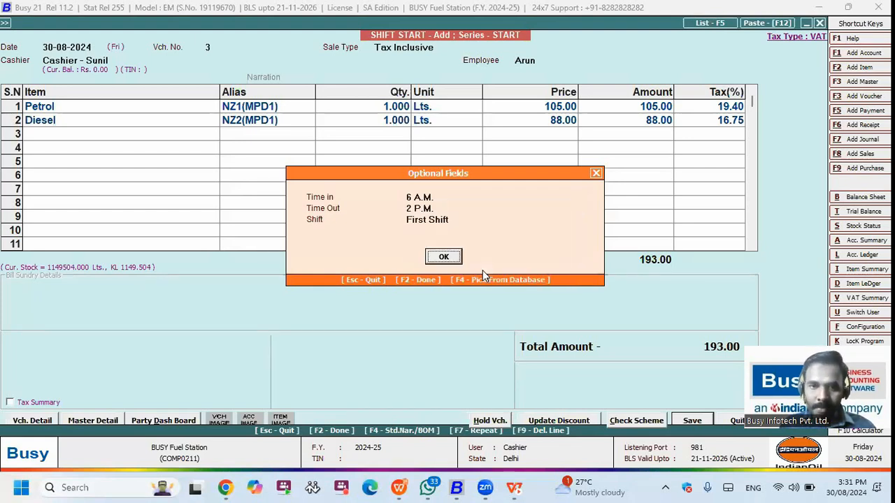
{"action": "key", "text": "Return"}
{"action": "key", "text": "Return"}
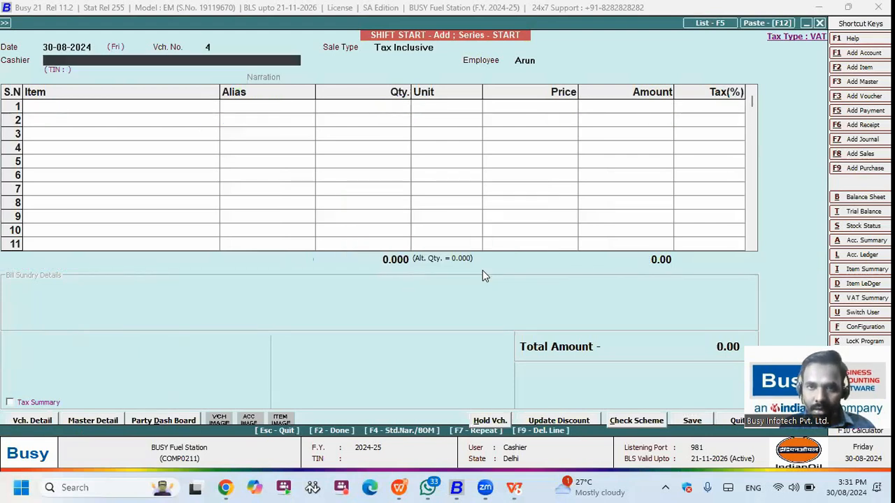
{"action": "key", "text": "Escape"}
{"action": "key", "text": "Down"}
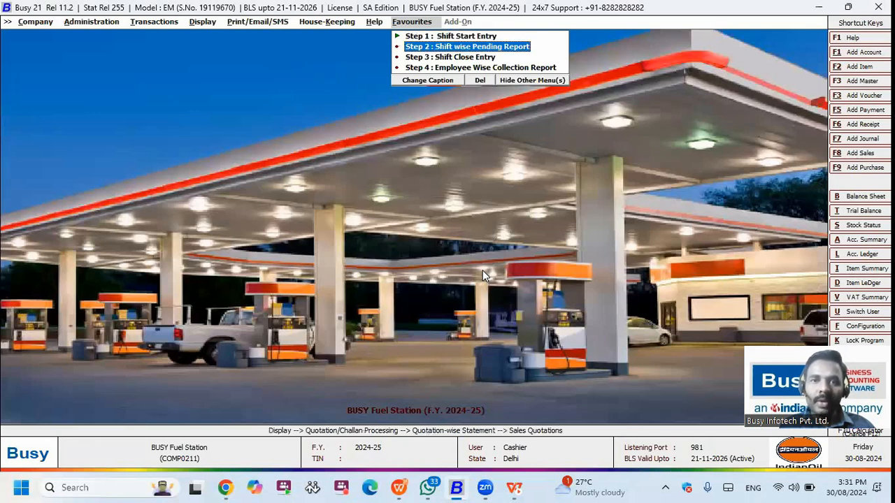
{"action": "key", "text": "Return"}
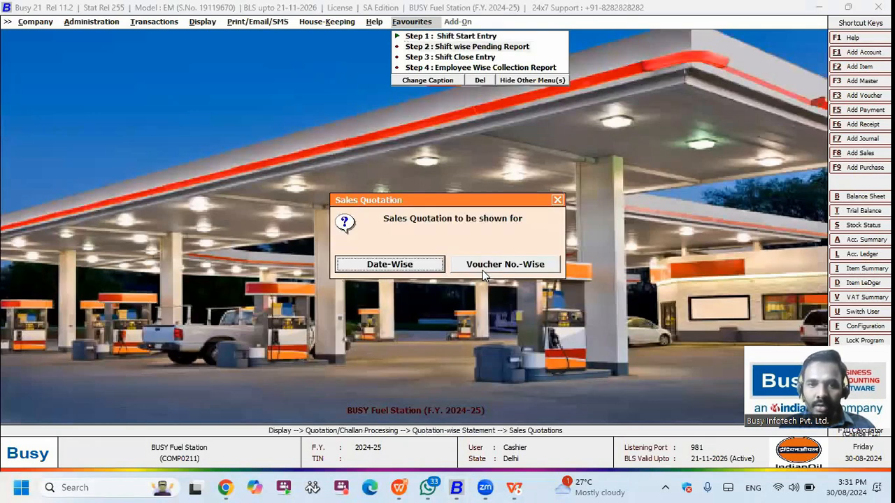
{"action": "key", "text": "Escape"}
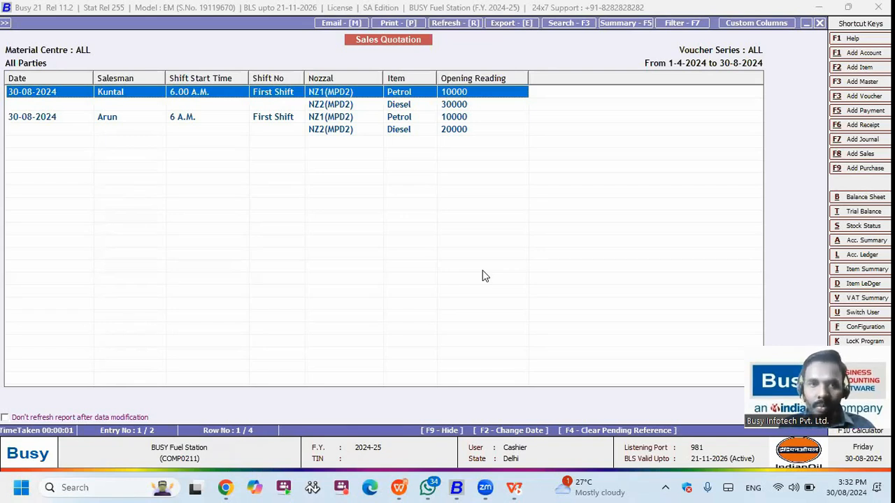
{"action": "key", "text": "Escape"}
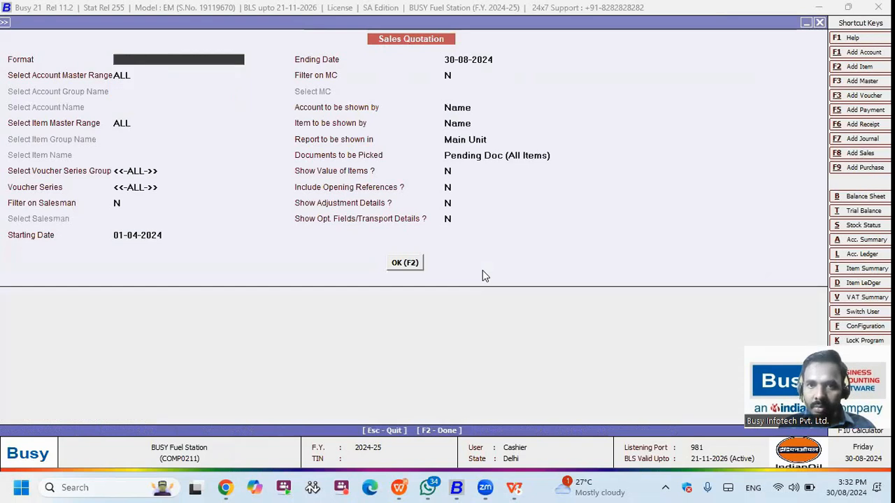
{"action": "key", "text": "Escape"}
{"action": "key", "text": "Escape"}
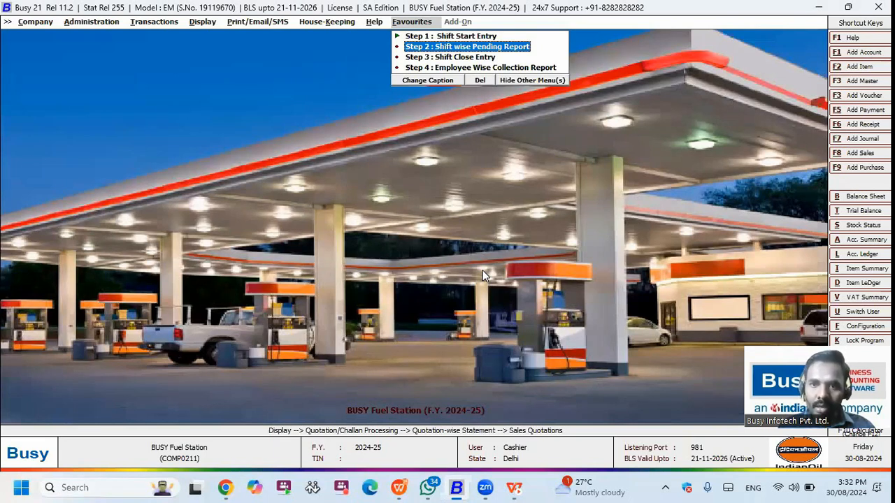
Step: Add a new Fuel-series shift close card with the cashier account and first employee
{"action": "key", "text": "Down"}
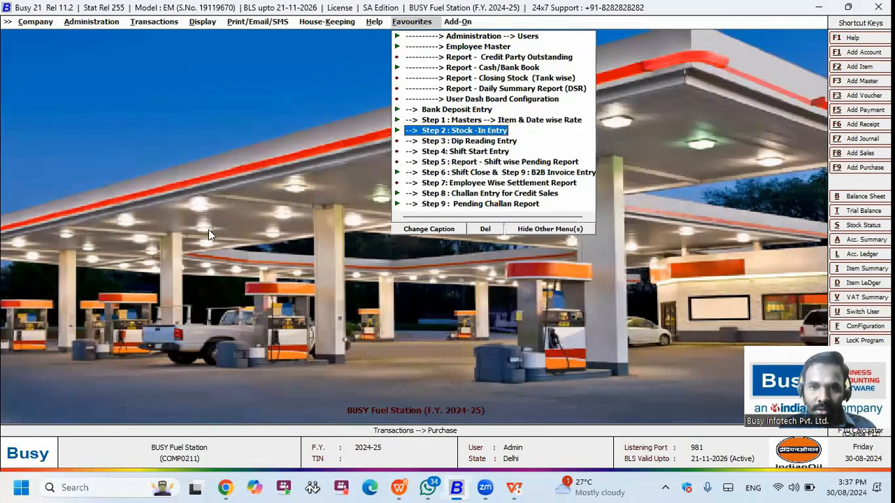
{"action": "key", "text": "Down"}
{"action": "key", "text": "Down"}
{"action": "key", "text": "Down"}
{"action": "key", "text": "Down"}
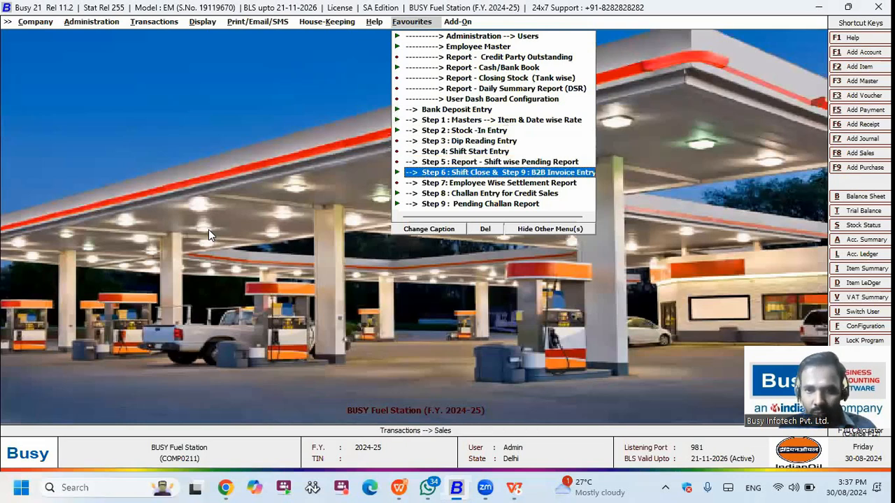
{"action": "key", "text": "Return"}
{"action": "key", "text": "Return"}
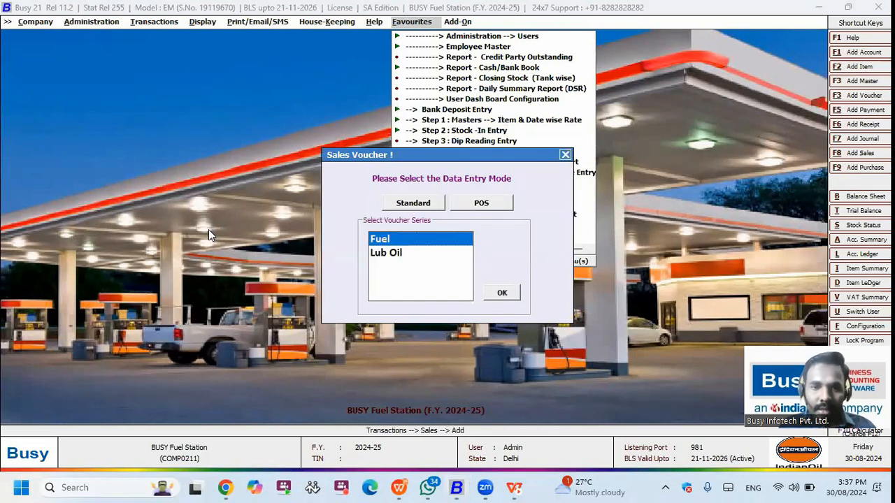
{"action": "key", "text": "Return"}
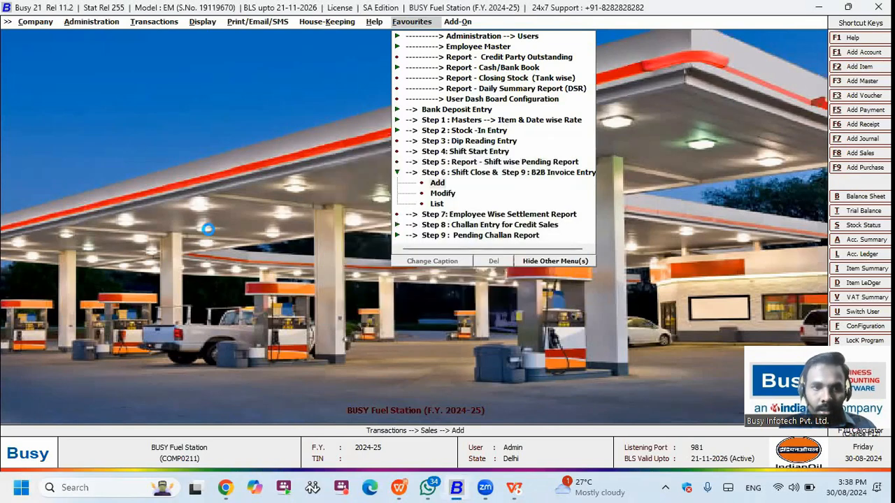
{"action": "key", "text": "space"}
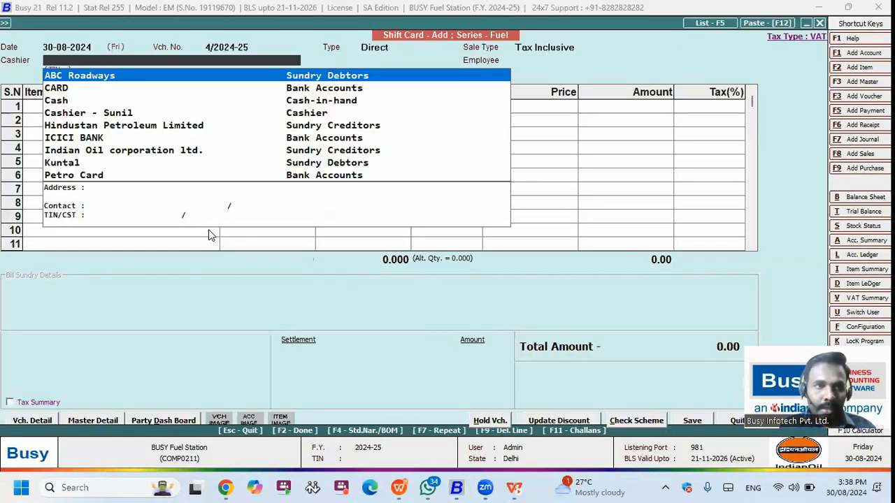
{"action": "type", "text": "CAS"}
{"action": "key", "text": "Return"}
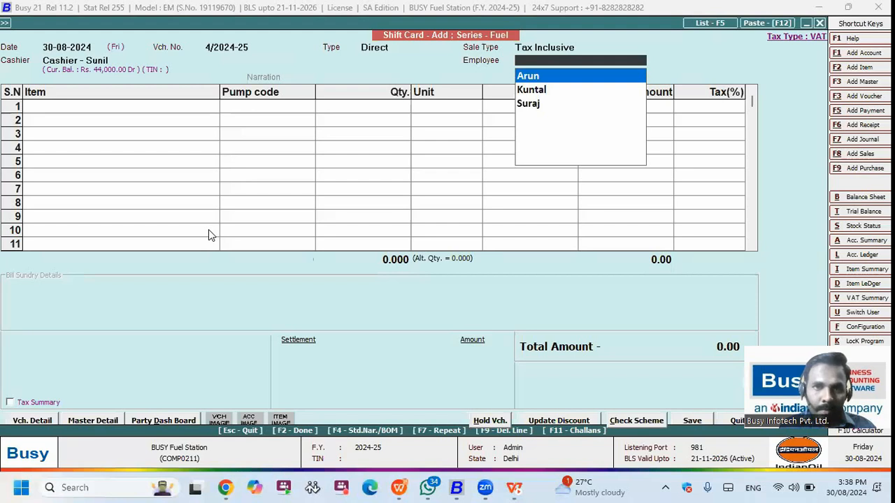
{"action": "key", "text": "Return"}
{"action": "key", "text": "Return"}
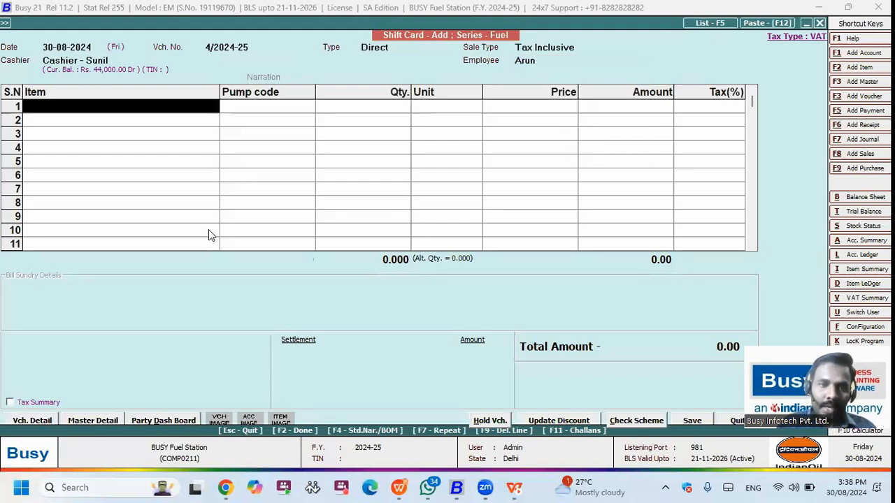
{"action": "key", "text": "Return"}
Step: Load Petrol and Diesel lines from pending quotation 3 into the shift card
{"action": "key", "text": "Down"}
{"action": "key", "text": "space"}
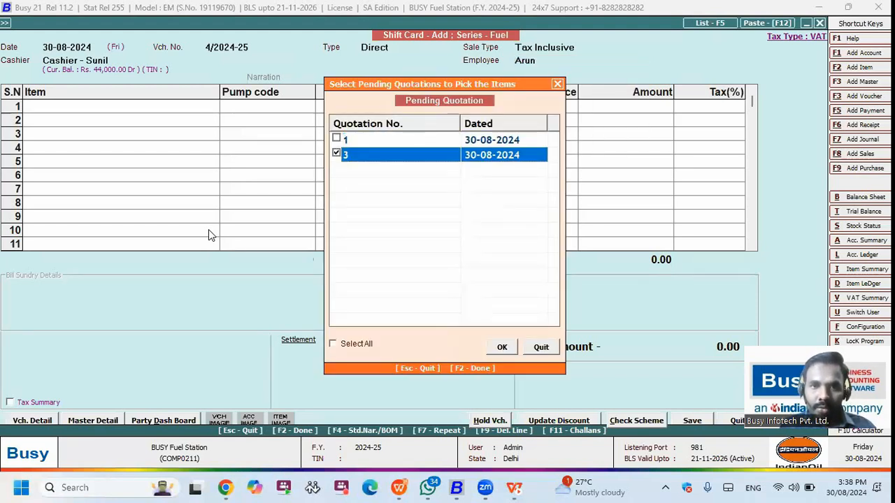
{"action": "key", "text": "F2"}
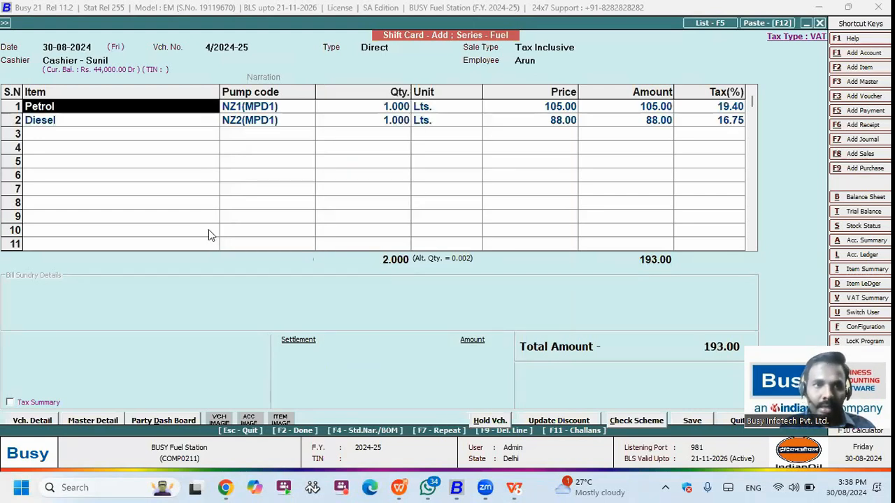
{"action": "key", "text": "Down"}
{"action": "key", "text": "Up"}
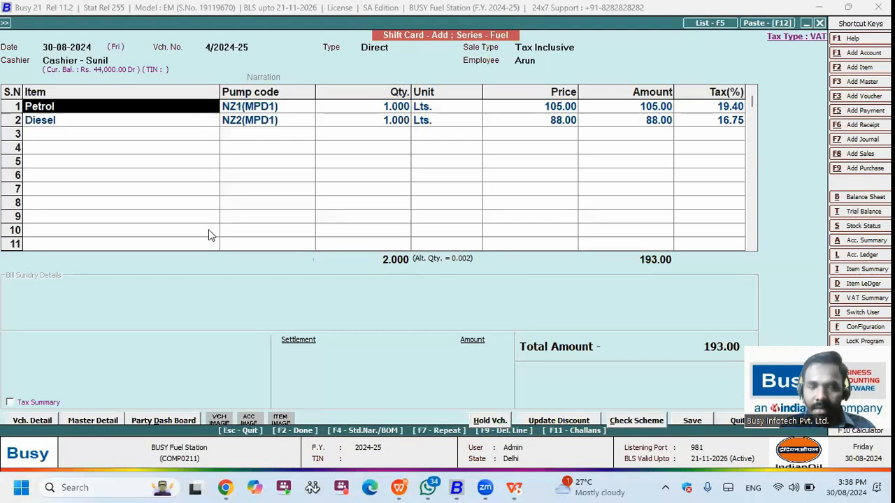
{"action": "key", "text": "Down"}
{"action": "key", "text": "Up"}
{"action": "key", "text": "Return"}
{"action": "key", "text": "Return"}
{"action": "key", "text": "Return"}
{"action": "key", "text": "Return"}
{"action": "key", "text": "Left"}
{"action": "key", "text": "Left"}
{"action": "key", "text": "Left"}
{"action": "key", "text": "Left"}
{"action": "key", "text": "Left"}
{"action": "key", "text": "Left"}
{"action": "key", "text": "Left"}
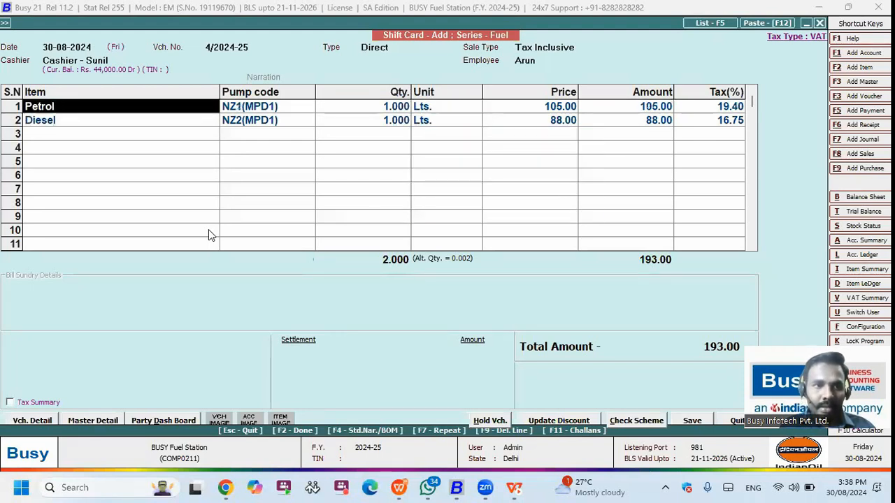
{"action": "key", "text": "Return"}
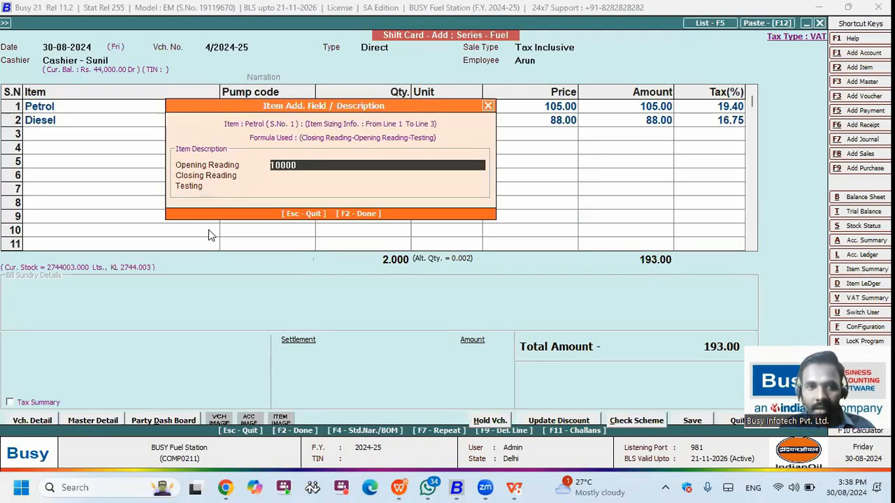
Step: Give Petrol closing reading 15000 and testing 5, making its quantity 4,995
{"action": "key", "text": "Return"}
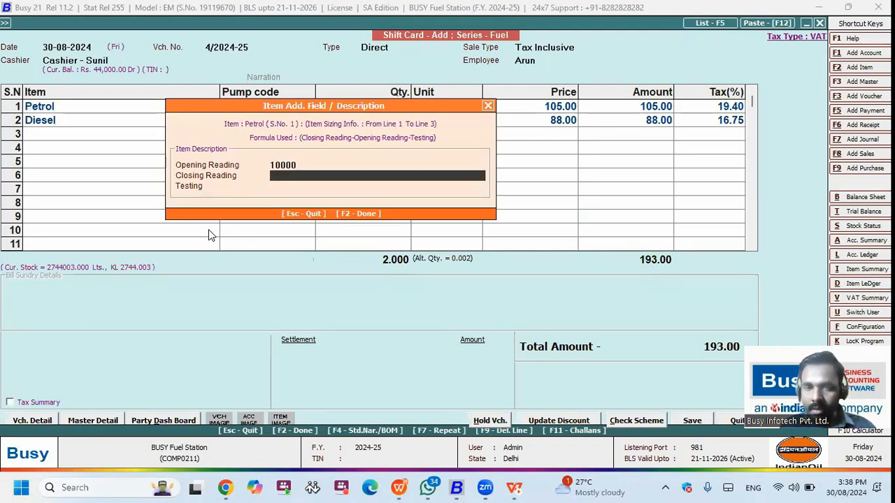
{"action": "key", "text": "Up"}
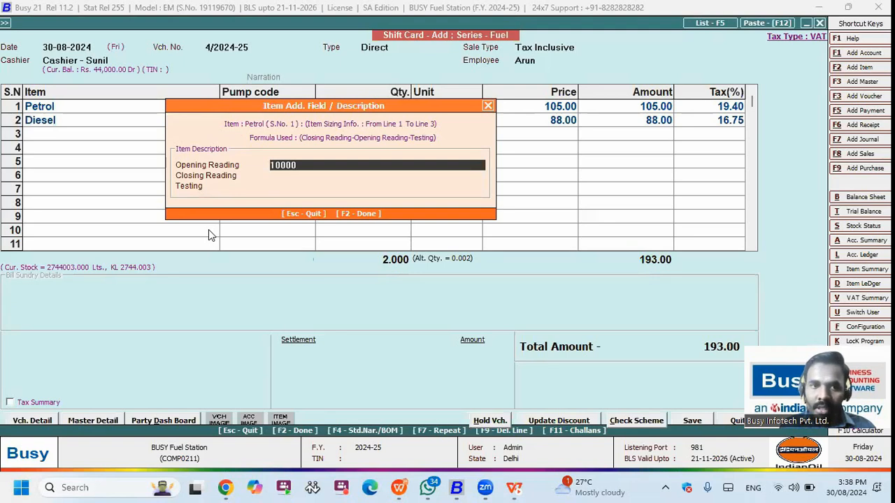
{"action": "key", "text": "Return"}
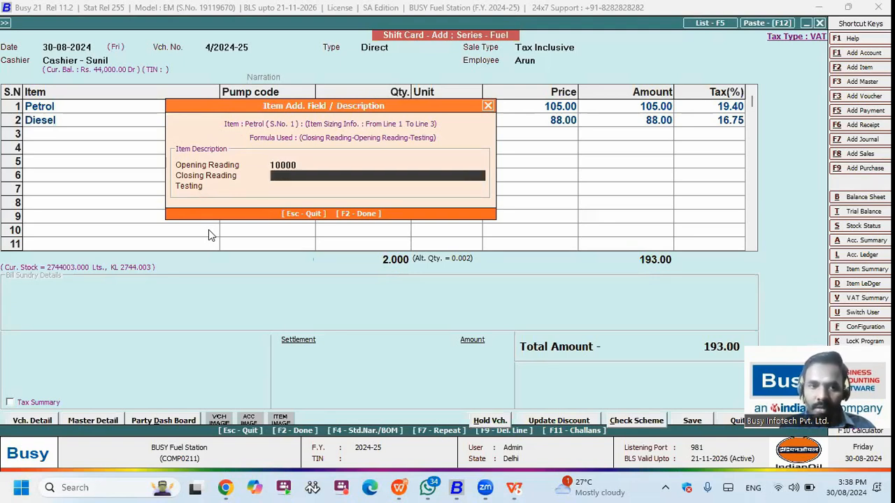
{"action": "type", "text": "15000"}
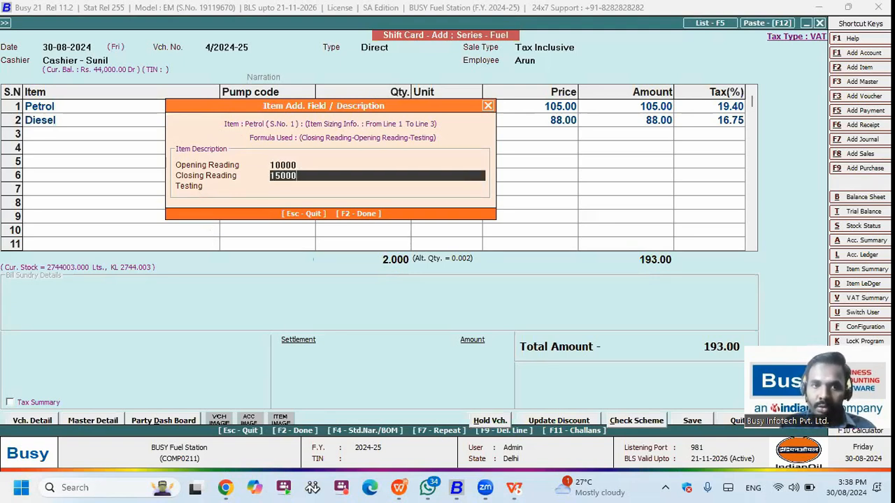
{"action": "key", "text": "Return"}
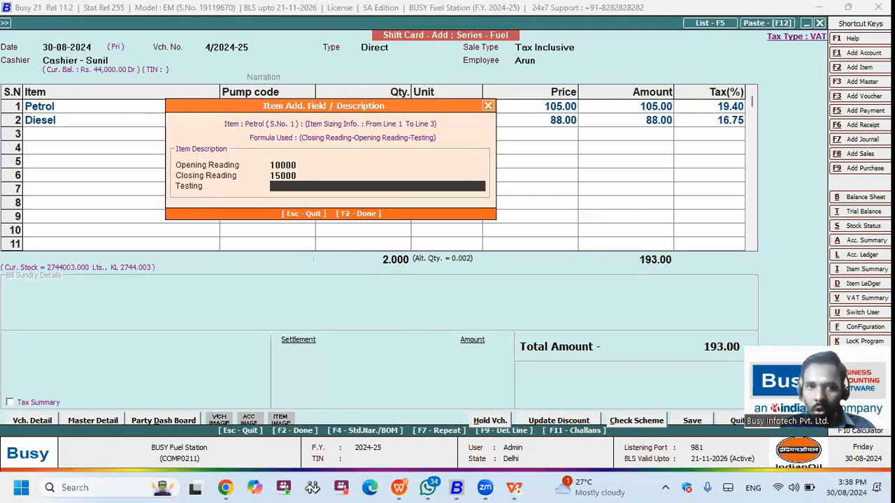
{"action": "type", "text": "5"}
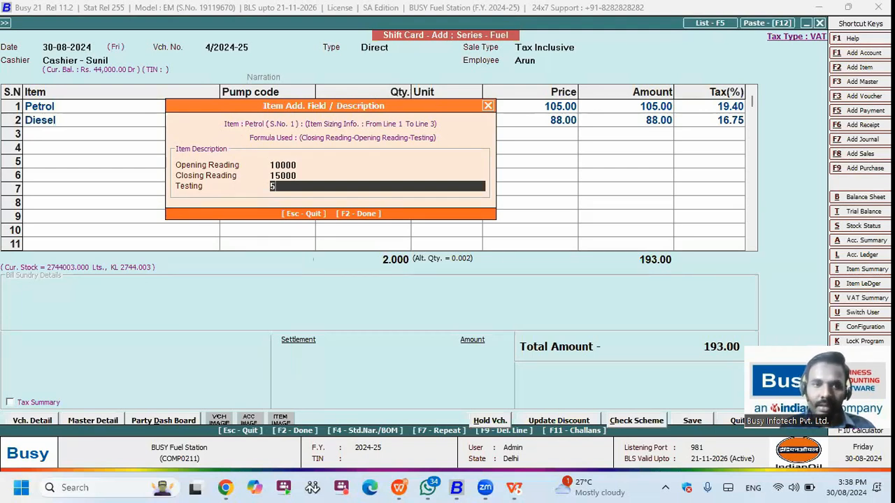
{"action": "key", "text": "Return"}
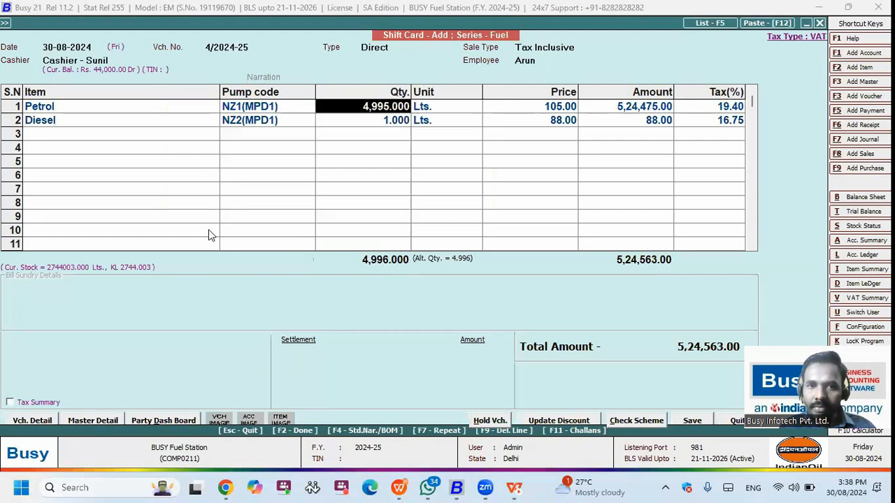
Step: Give Diesel closing reading 25000 and testing 5, making its quantity 4,995
{"action": "key", "text": "Right"}
{"action": "key", "text": "Left"}
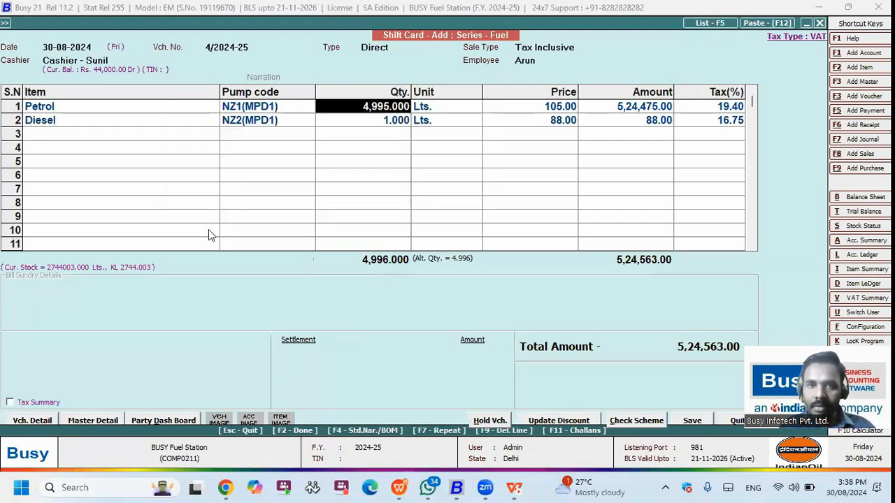
{"action": "key", "text": "Down"}
{"action": "key", "text": "Left"}
{"action": "key", "text": "Return"}
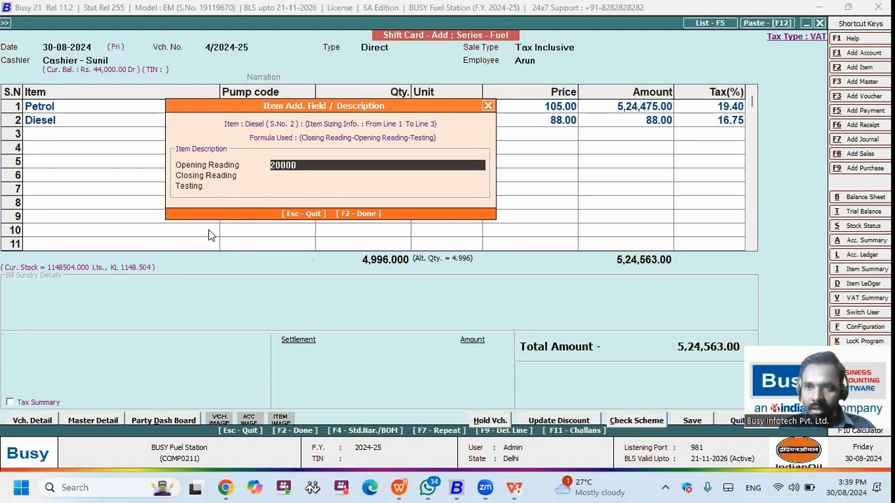
{"action": "key", "text": "Return"}
{"action": "type", "text": "25000"}
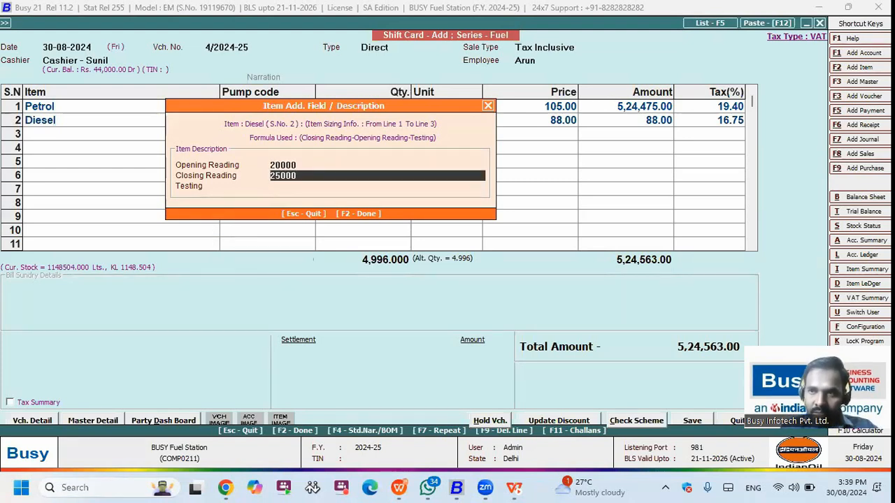
{"action": "key", "text": "Return"}
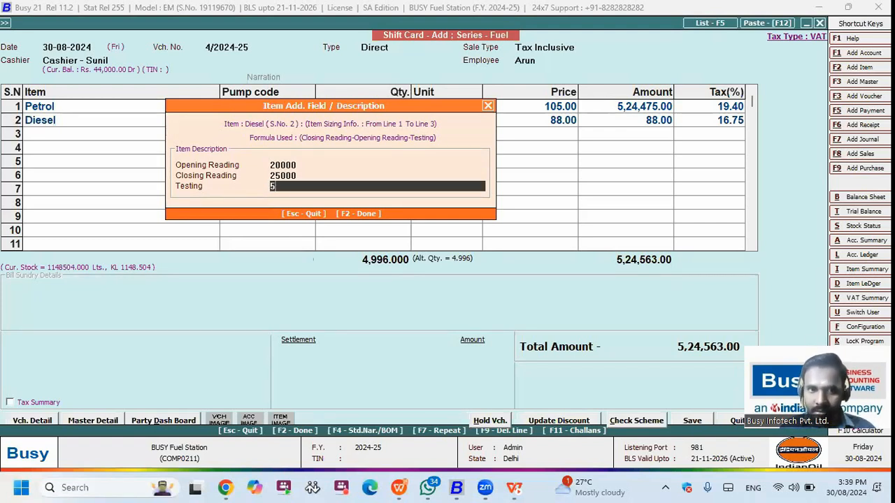
{"action": "type", "text": "5"}
{"action": "key", "text": "Return"}
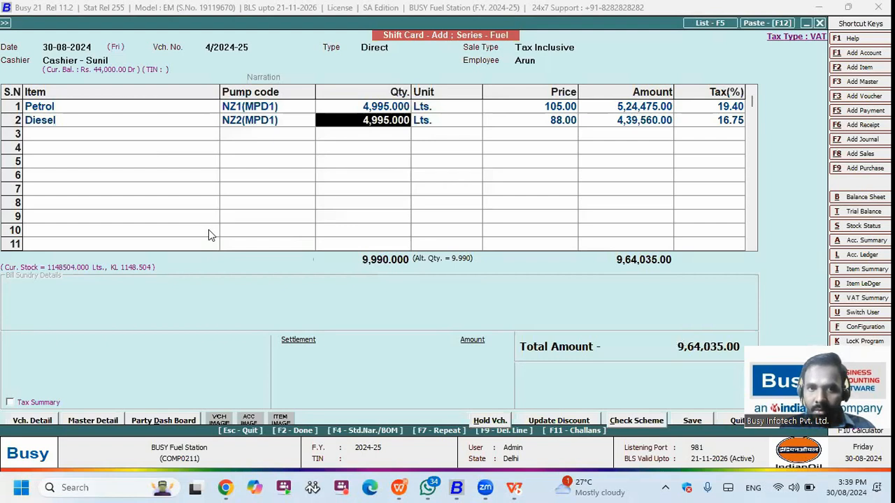
{"action": "key", "text": "Return"}
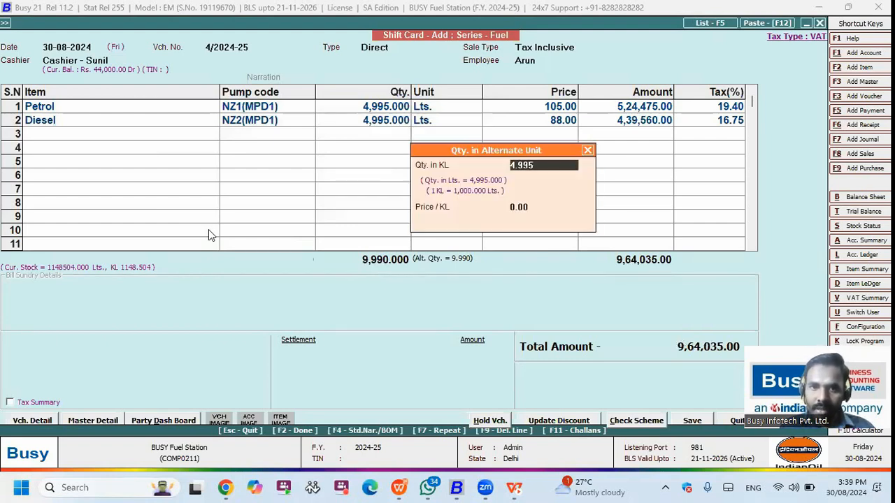
{"action": "key", "text": "Return"}
{"action": "key", "text": "Return"}
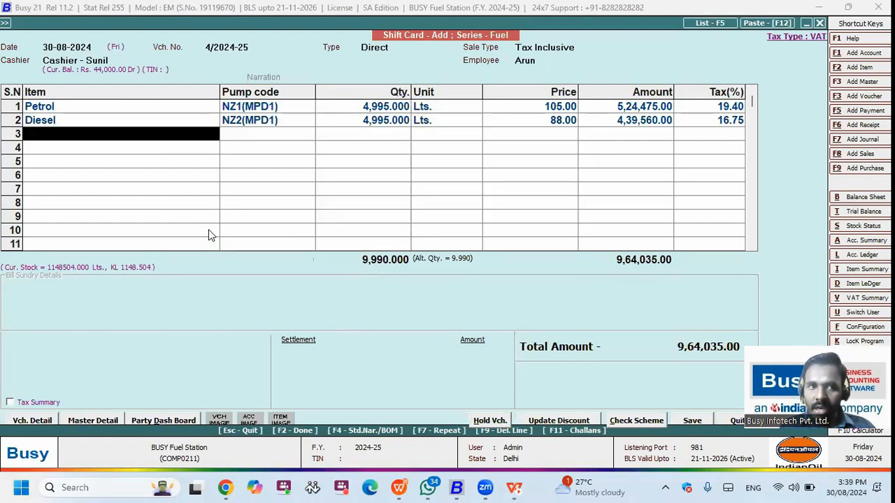
Step: Review the inventory feature settings, including the item sizing from description option
{"action": "key", "text": "alt+f"}
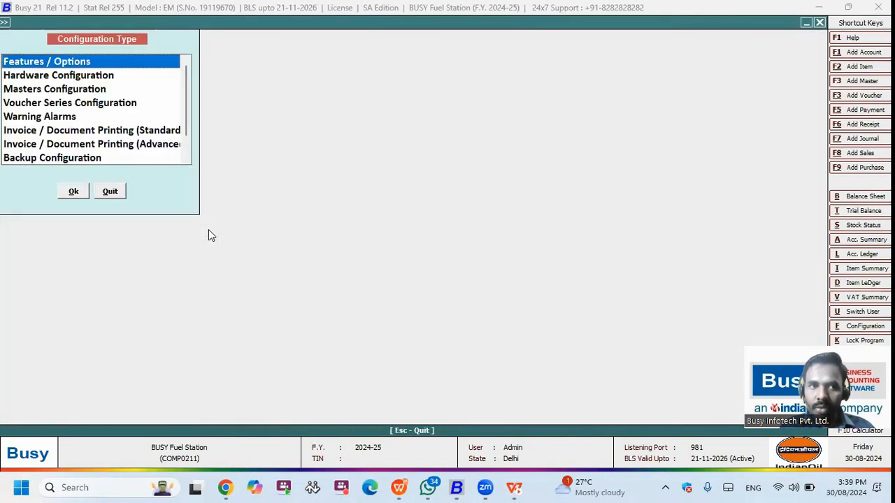
{"action": "key", "text": "Return"}
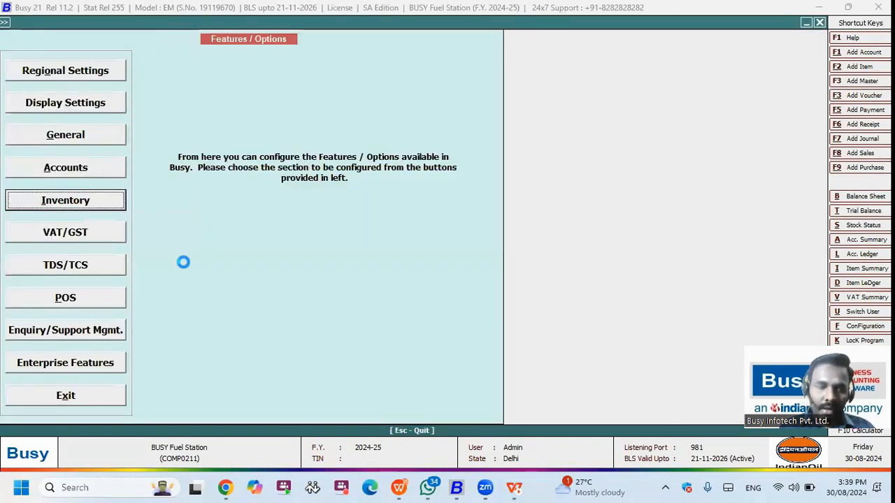
{"action": "key", "text": "Return"}
{"action": "left_click", "coordinate": [51, 208]}
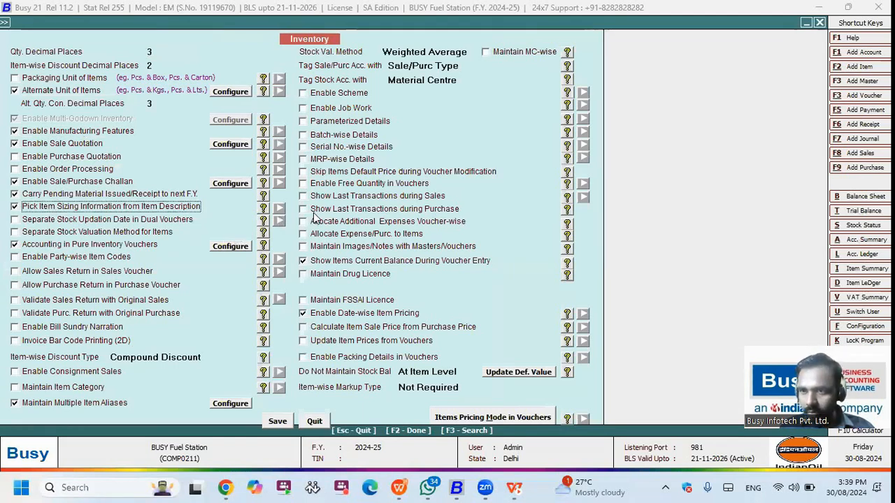
{"action": "key", "text": "Escape"}
{"action": "key", "text": "Escape"}
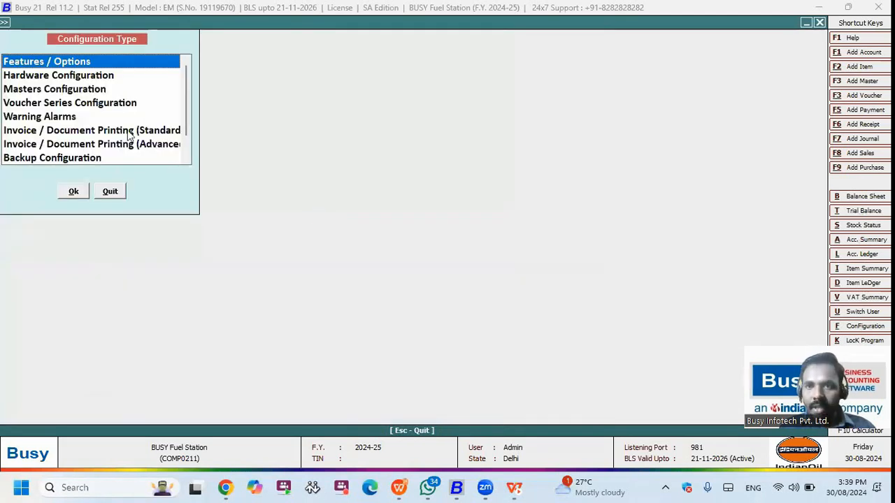
Step: Inspect the Sales > Fuel series item-wise description configuration, then return to the shift card
{"action": "left_click", "coordinate": [21, 106]}
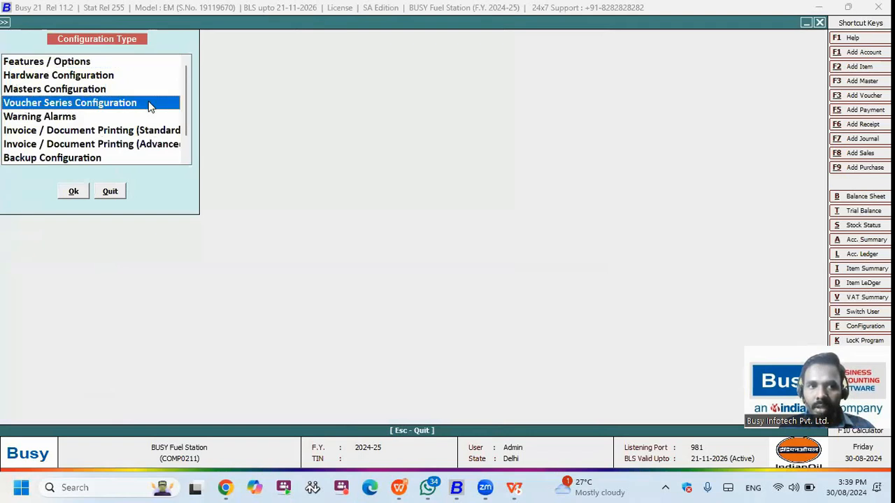
{"action": "key", "text": "Return"}
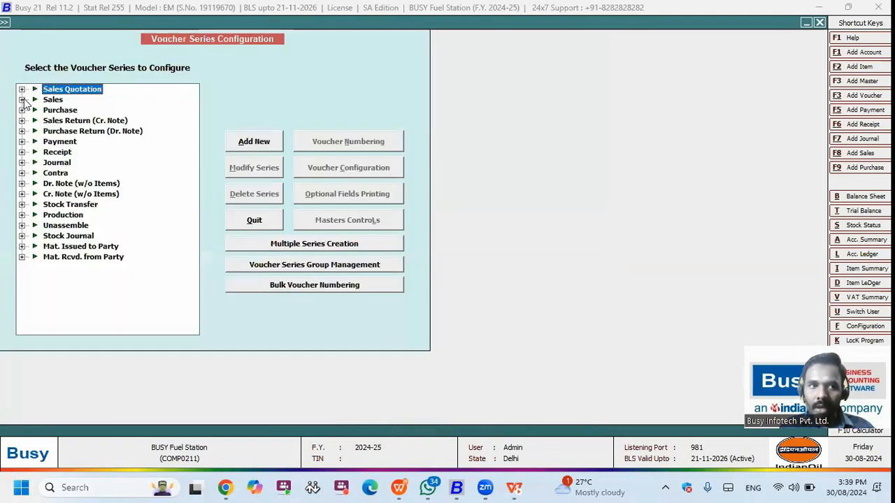
{"action": "left_click", "coordinate": [22, 99]}
{"action": "left_click", "coordinate": [178, 100]}
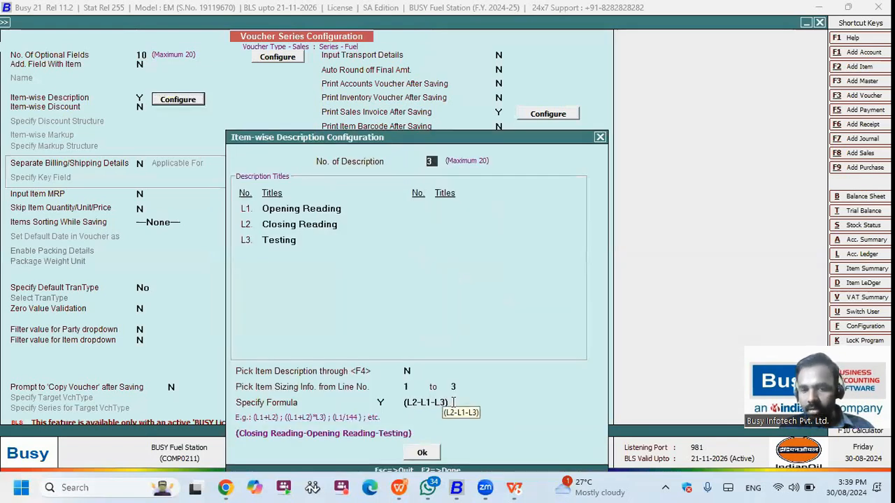
{"action": "key", "text": "Escape"}
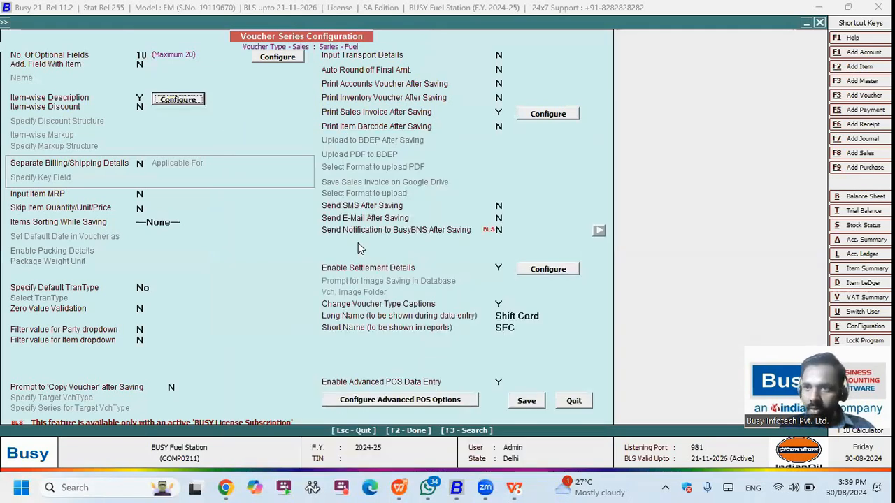
{"action": "key", "text": "Escape"}
{"action": "key", "text": "Escape"}
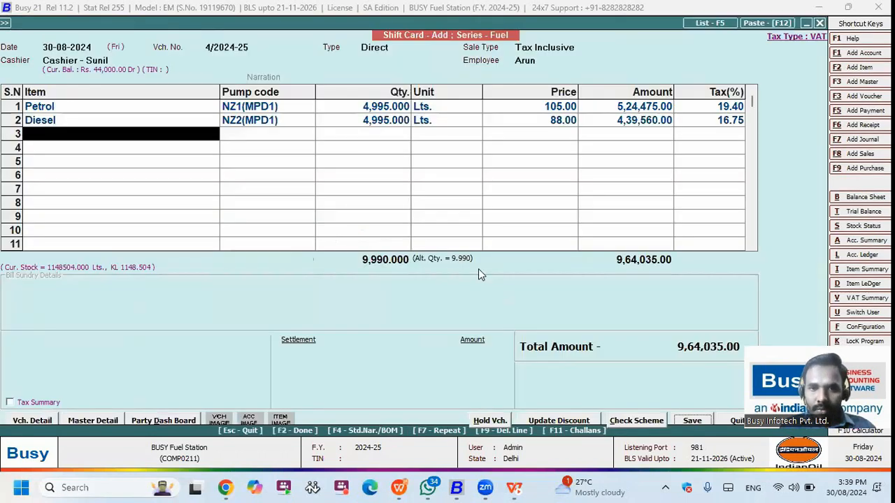
Step: Enter note counts 10×500, 20×200, 10×100 and 4×50 in the shift's optional fields
{"action": "key", "text": "Return"}
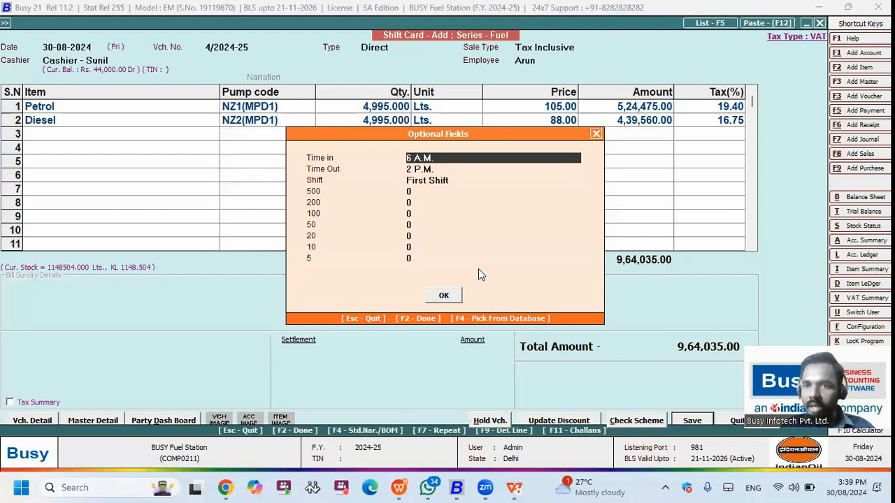
{"action": "key", "text": "Return"}
{"action": "key", "text": "Return"}
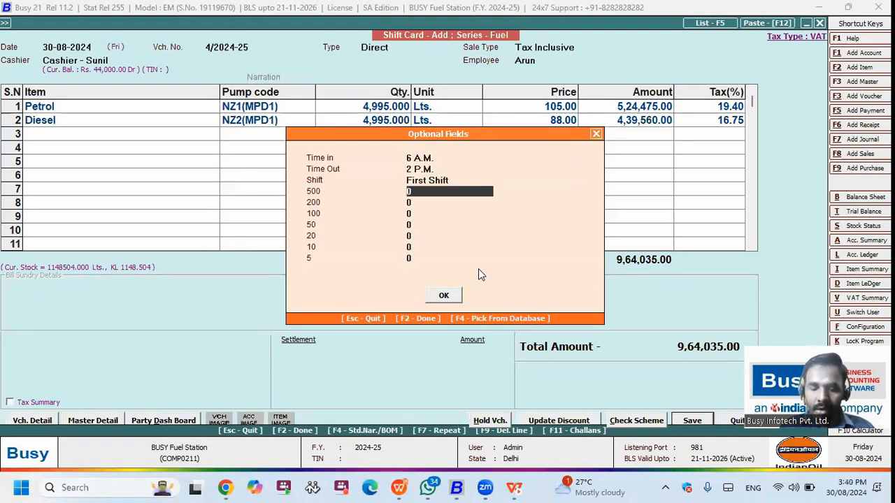
{"action": "type", "text": "10"}
{"action": "key", "text": "Return"}
{"action": "type", "text": "20"}
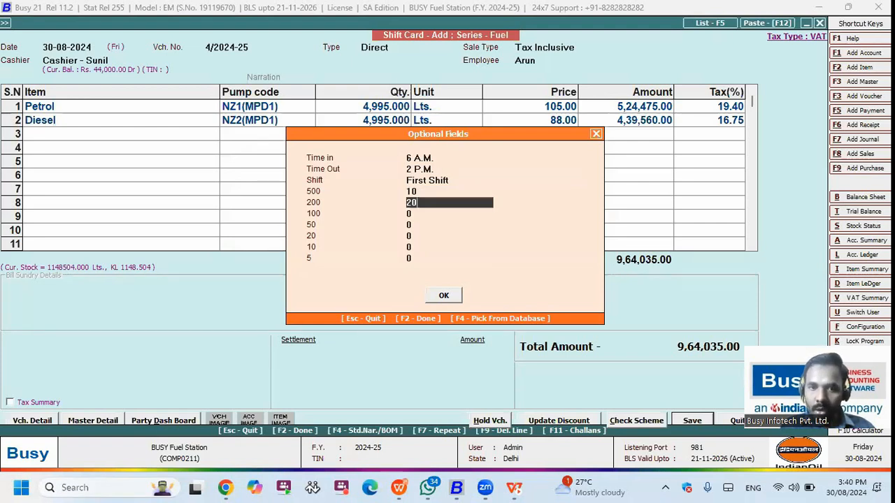
{"action": "key", "text": "Return"}
{"action": "type", "text": "10"}
{"action": "key", "text": "Return"}
{"action": "type", "text": "4"}
{"action": "key", "text": "Return"}
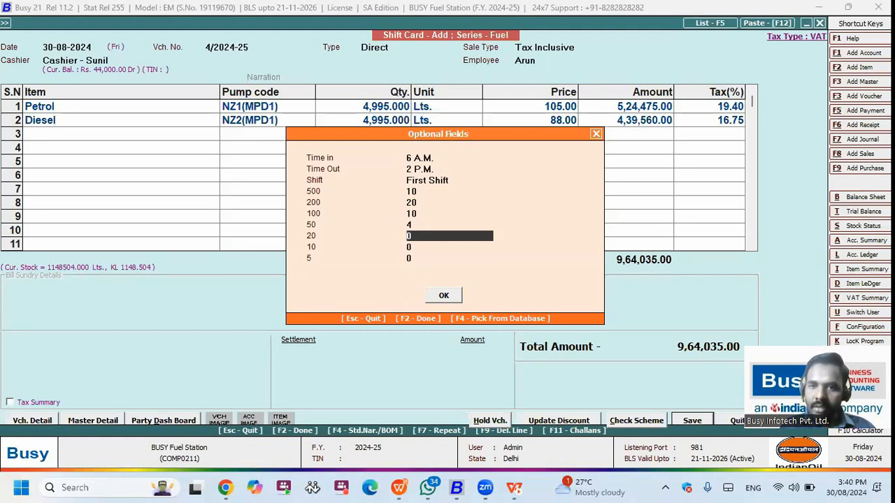
{"action": "key", "text": "Return"}
{"action": "key", "text": "Return"}
{"action": "key", "text": "Return"}
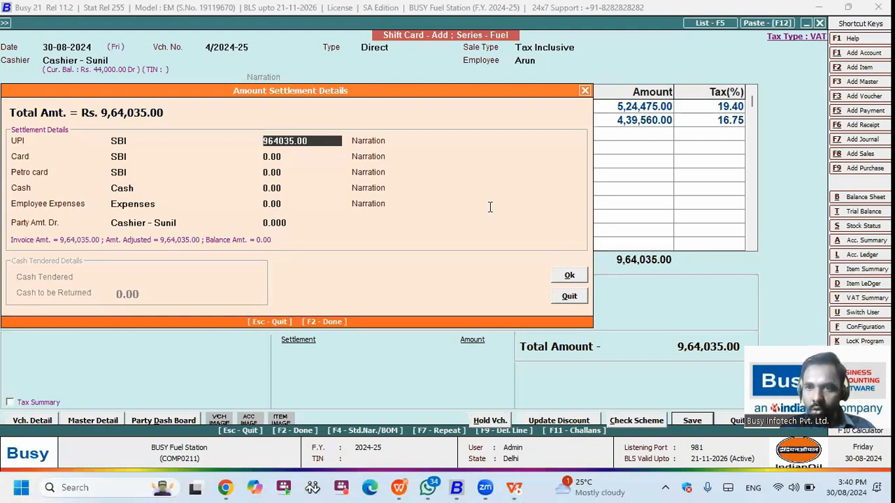
Step: Enter settlement amounts UPI 2,00,000, Card 1,00,000 and Petro card 2,00,000
{"action": "type", "text": "2,00,000"}
{"action": "key", "text": "Return"}
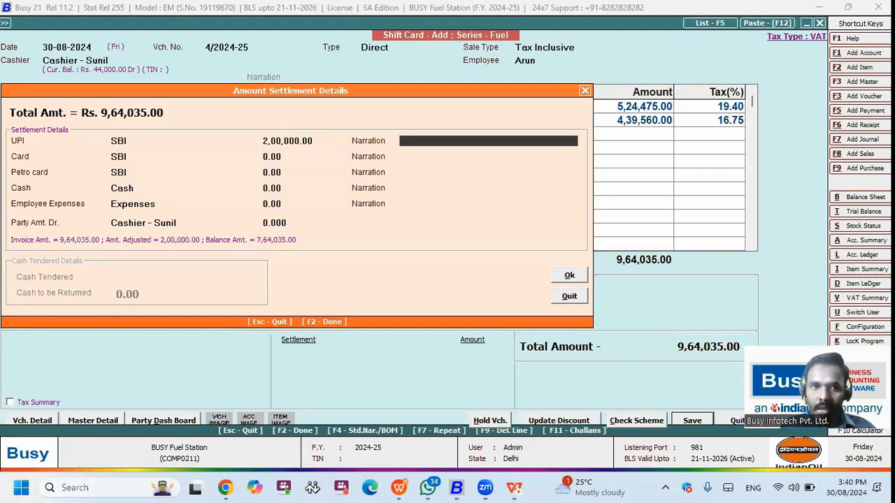
{"action": "key", "text": "Return"}
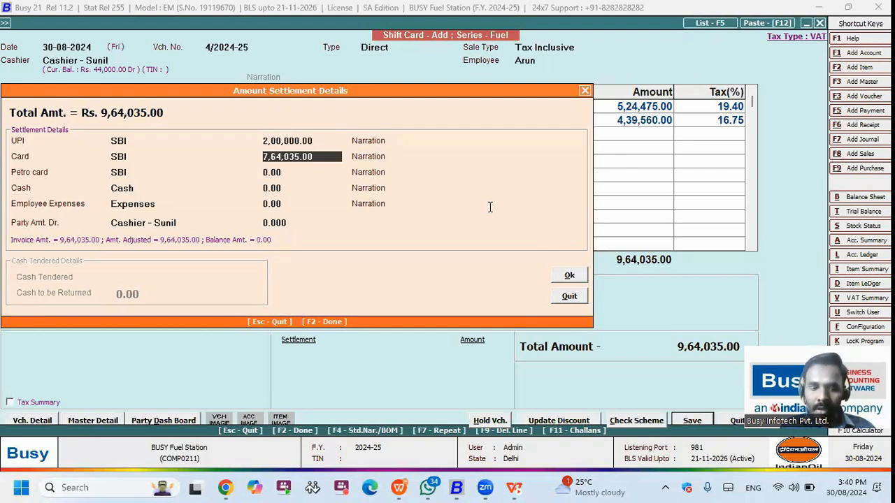
{"action": "type", "text": "1,00,000"}
{"action": "key", "text": "Return"}
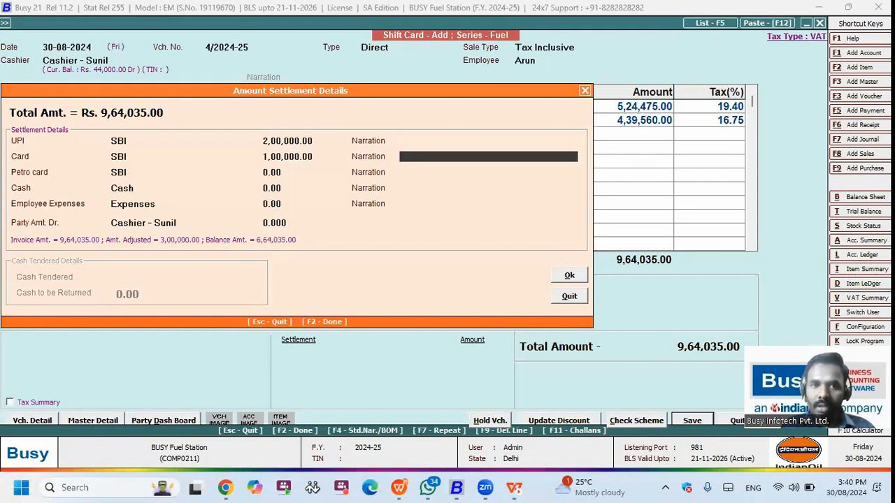
{"action": "key", "text": "Return"}
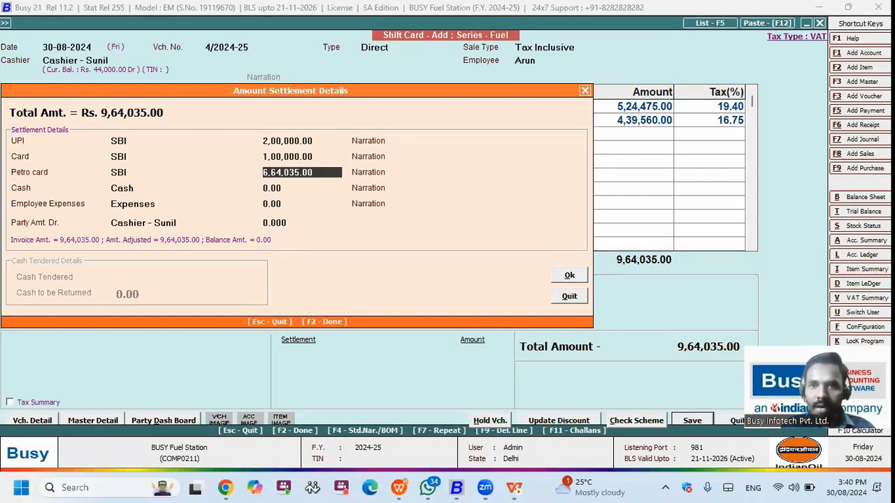
{"action": "type", "text": "200000"}
{"action": "key", "text": "Return"}
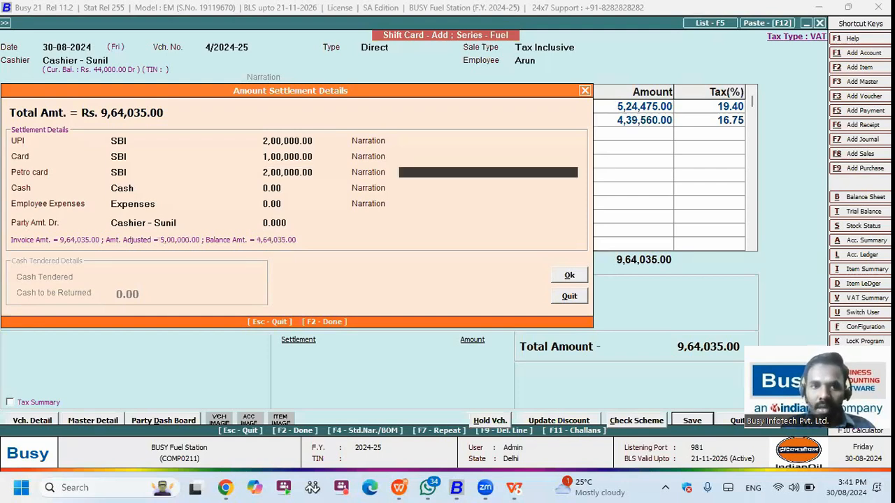
{"action": "key", "text": "Return"}
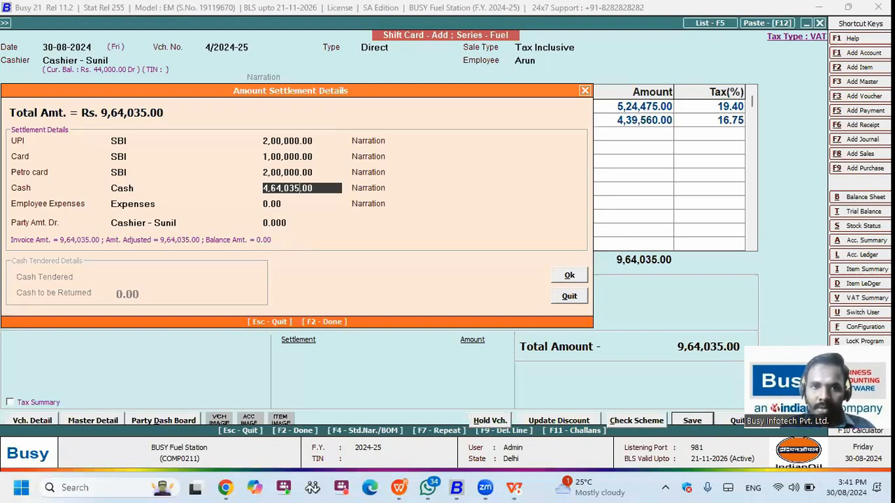
Step: Change Cash to 4,63,050, keep employee expenses 985, and accept the balanced settlement
{"action": "key", "text": "BackSpace"}
{"action": "key", "text": "BackSpace"}
{"action": "key", "text": "BackSpace"}
{"action": "key", "text": "BackSpace"}
{"action": "type", "text": "3050"}
{"action": "key", "text": "Return"}
{"action": "key", "text": "Return"}
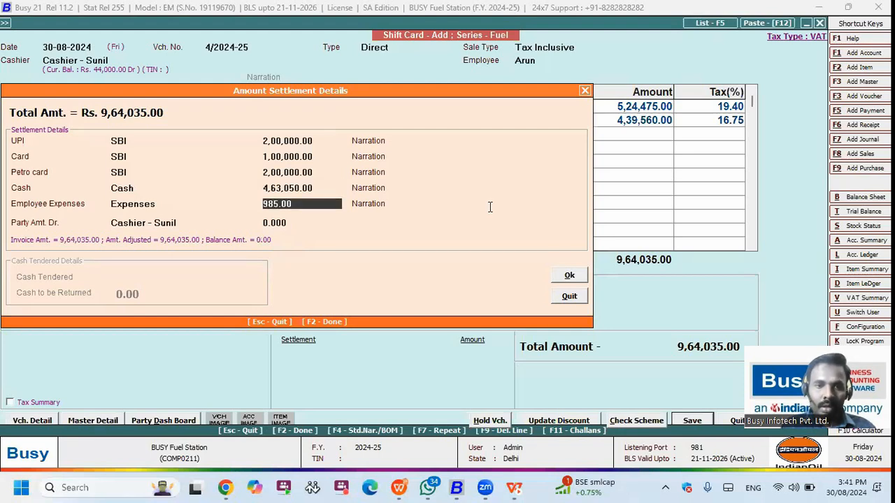
{"action": "key", "text": "Return"}
{"action": "key", "text": "Up"}
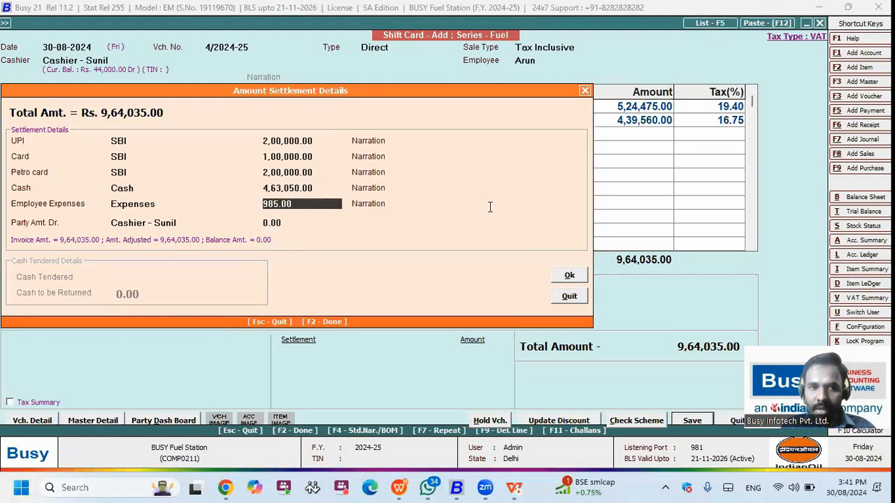
{"action": "key", "text": "Up"}
{"action": "key", "text": "Up"}
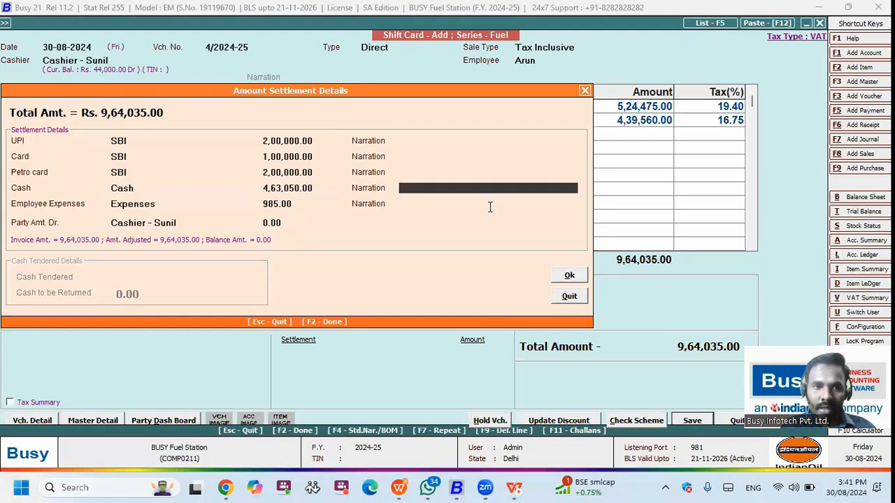
{"action": "key", "text": "Return"}
{"action": "key", "text": "Return"}
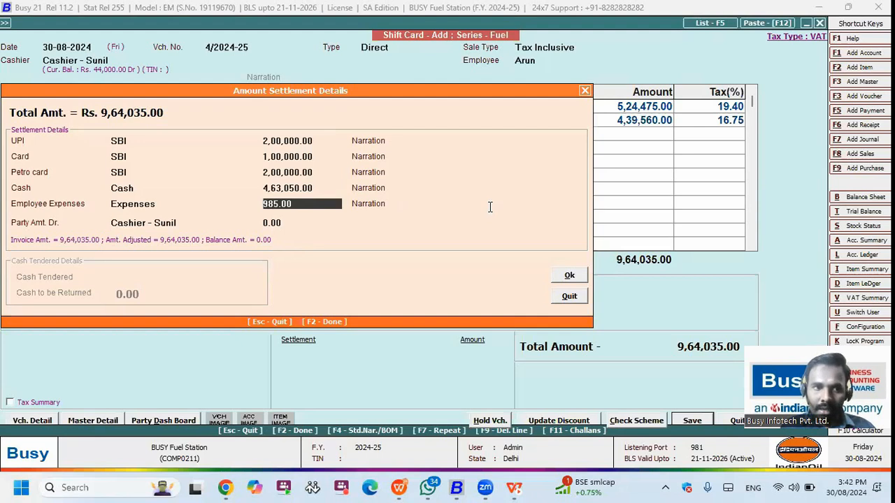
{"action": "key", "text": "Return"}
{"action": "key", "text": "Return"}
{"action": "key", "text": "Return"}
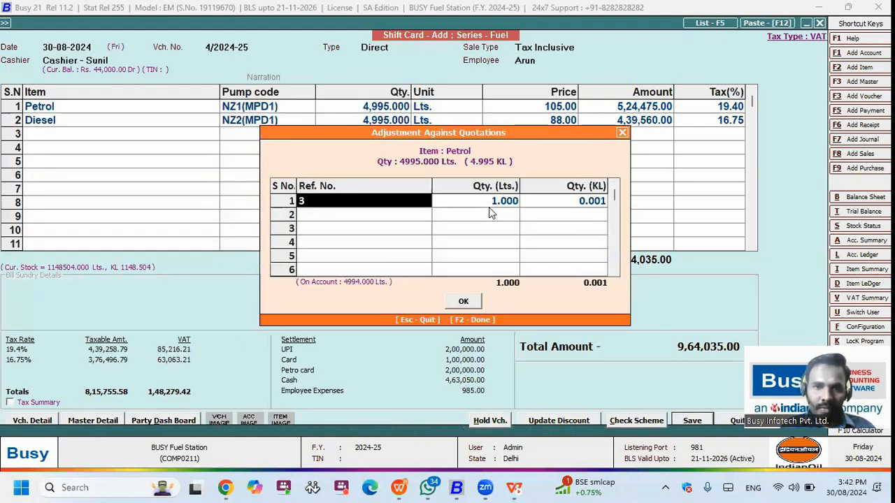
Step: Accept the Petrol and Diesel quotation adjustments and leave commission as Percentage with no commission
{"action": "key", "text": "Return"}
{"action": "key", "text": "Return"}
{"action": "key", "text": "F2"}
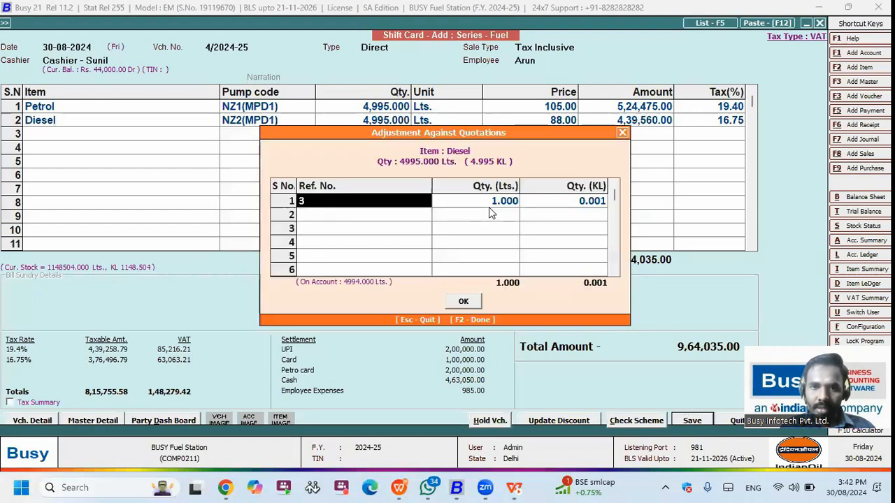
{"action": "key", "text": "Return"}
{"action": "key", "text": "Return"}
{"action": "key", "text": "F2"}
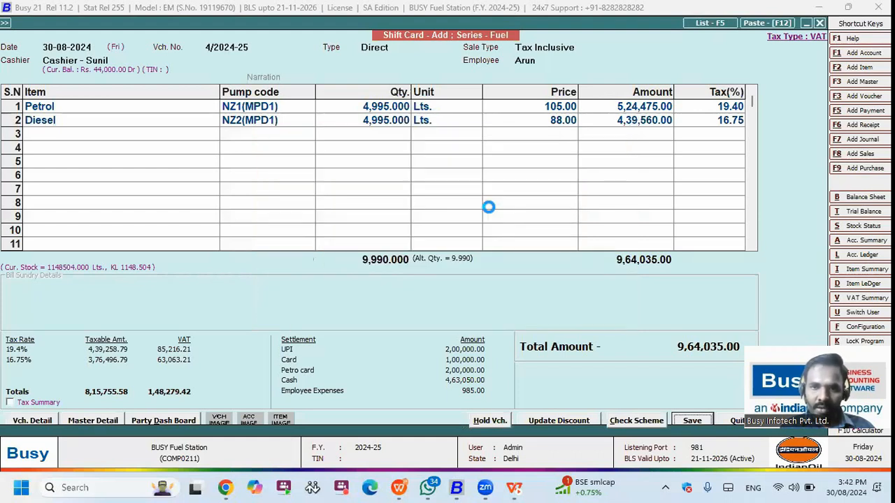
{"action": "key", "text": "Return"}
{"action": "key", "text": "Return"}
{"action": "key", "text": "Return"}
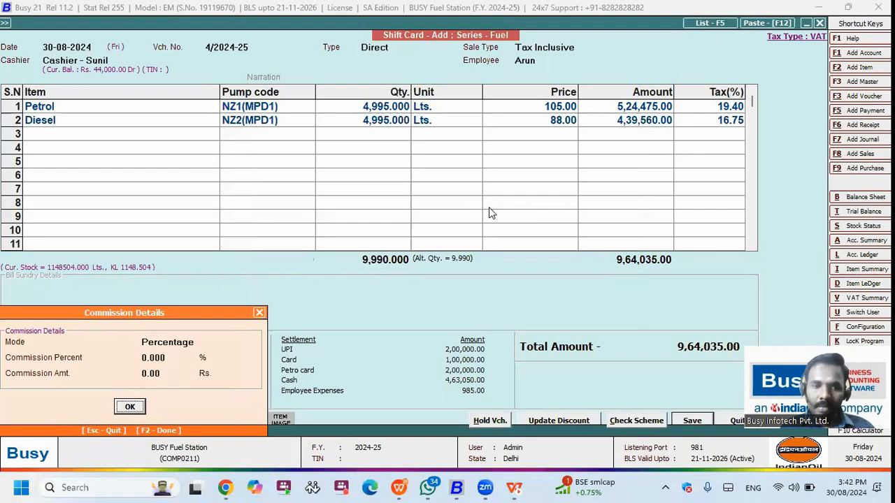
{"action": "key", "text": "Return"}
{"action": "key", "text": "Return"}
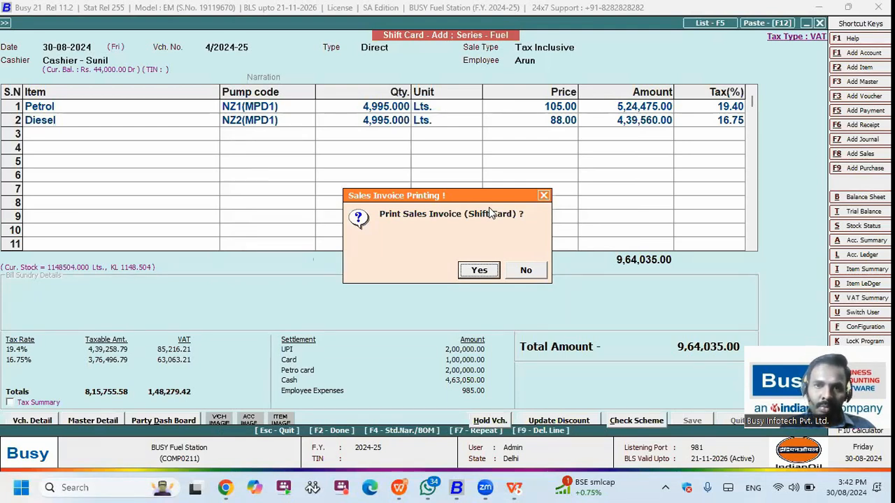
Step: Print the shift card, review its preview with collections and note counts, then close it
{"action": "key", "text": "Return"}
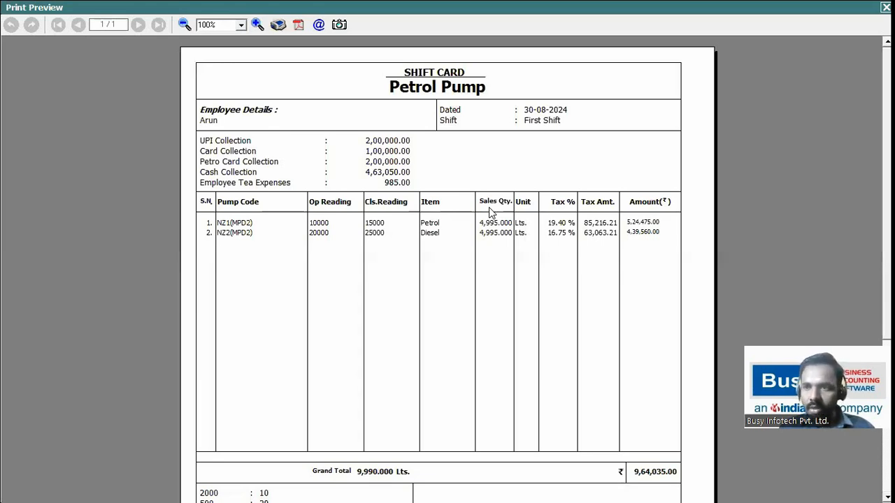
{"action": "scroll", "coordinate": [480, 140], "scroll_direction": "down", "scroll_amount": 3}
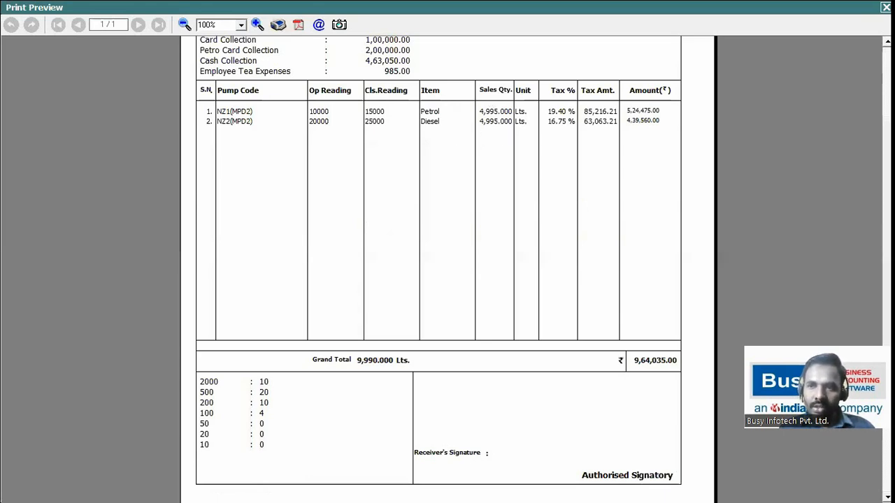
{"action": "scroll", "coordinate": [156, 307], "scroll_direction": "down", "scroll_amount": 3}
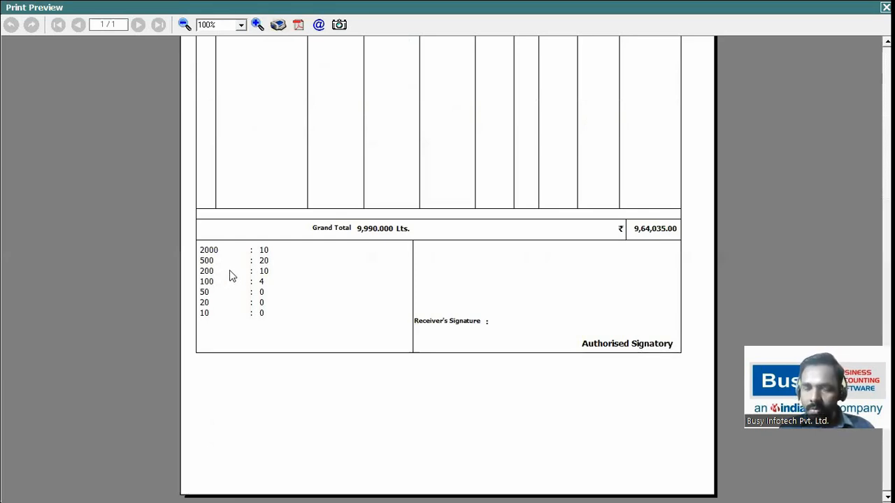
{"action": "left_click", "coordinate": [886, 8]}
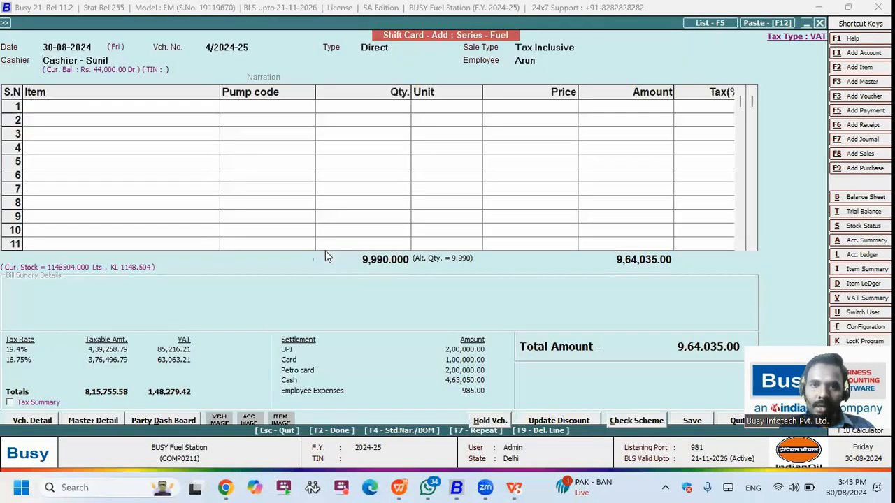
Step: Run Favourites Step 7: Employee Wise Settlement Report, choosing User-wise details and All Settlement Mode
{"action": "key", "text": "Escape"}
{"action": "key", "text": "Escape"}
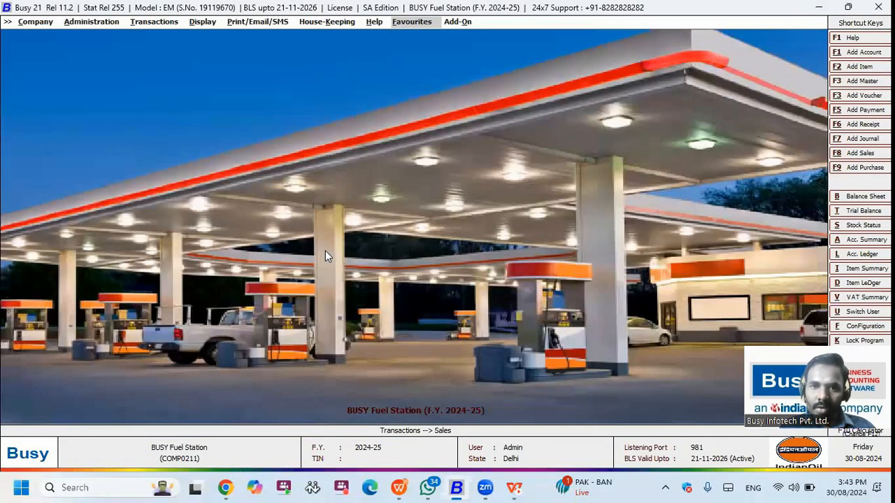
{"action": "key", "text": "Return"}
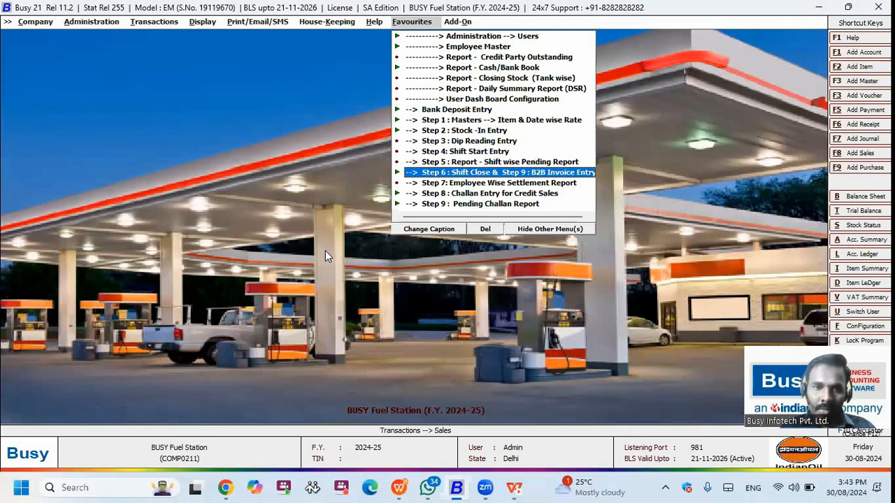
{"action": "key", "text": "Down"}
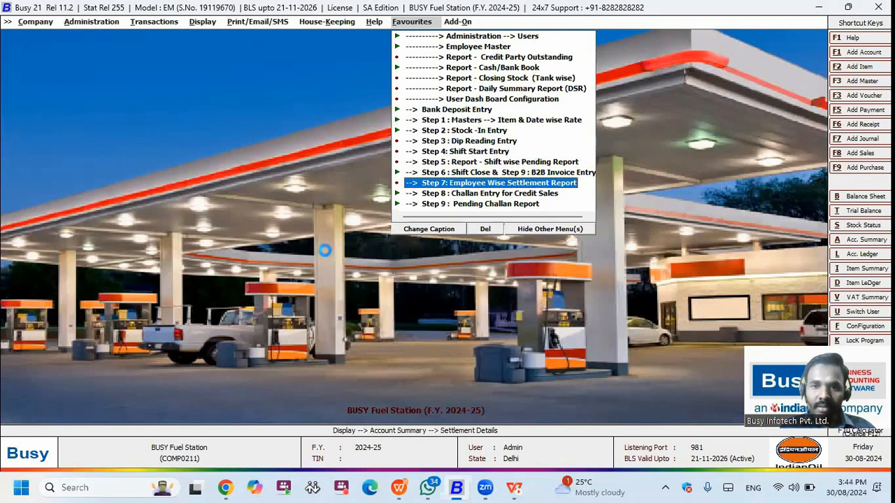
{"action": "key", "text": "Return"}
{"action": "key", "text": "Right"}
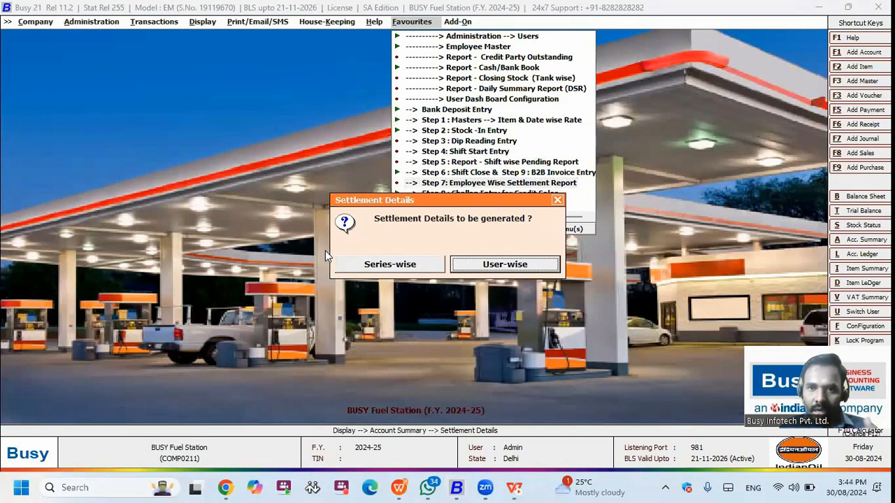
{"action": "key", "text": "Return"}
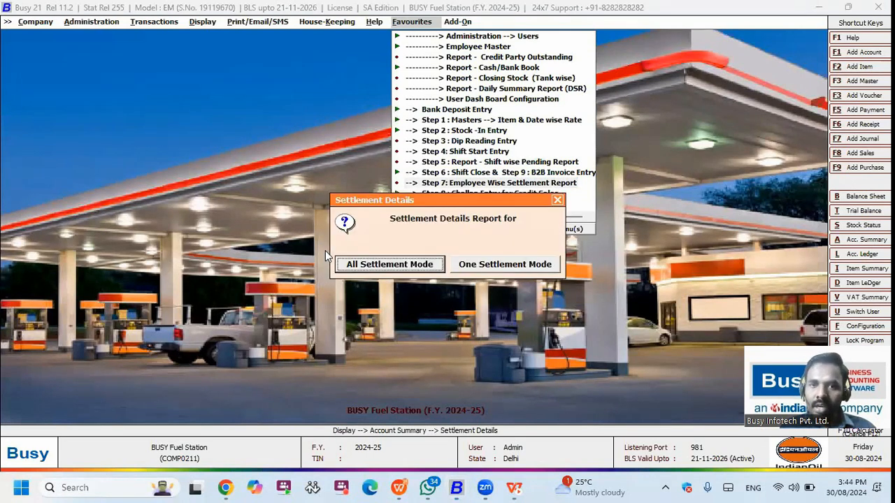
{"action": "key", "text": "Return"}
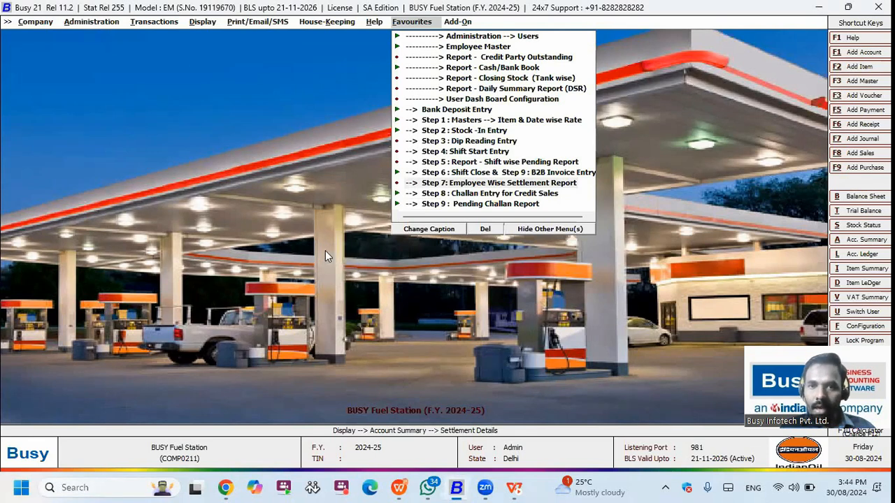
Step: Generate the Settlement Report format for Sales vouchers, user Admin, 01-04-2024 to 30-08-2024
{"action": "key", "text": "Down"}
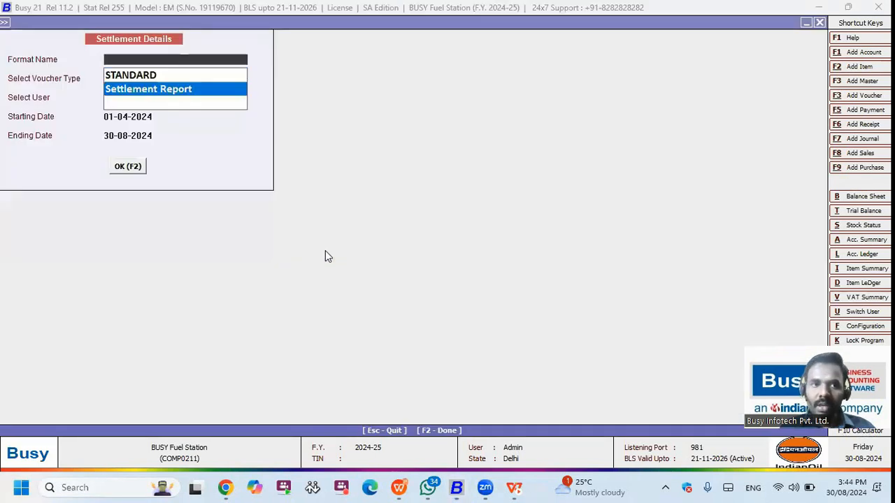
{"action": "key", "text": "Return"}
{"action": "key", "text": "Return"}
{"action": "key", "text": "Return"}
{"action": "key", "text": "Return"}
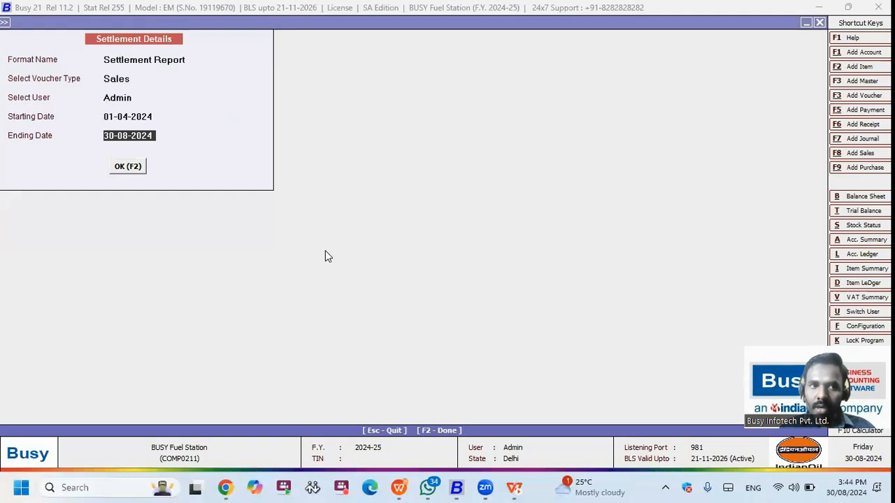
{"action": "key", "text": "Return"}
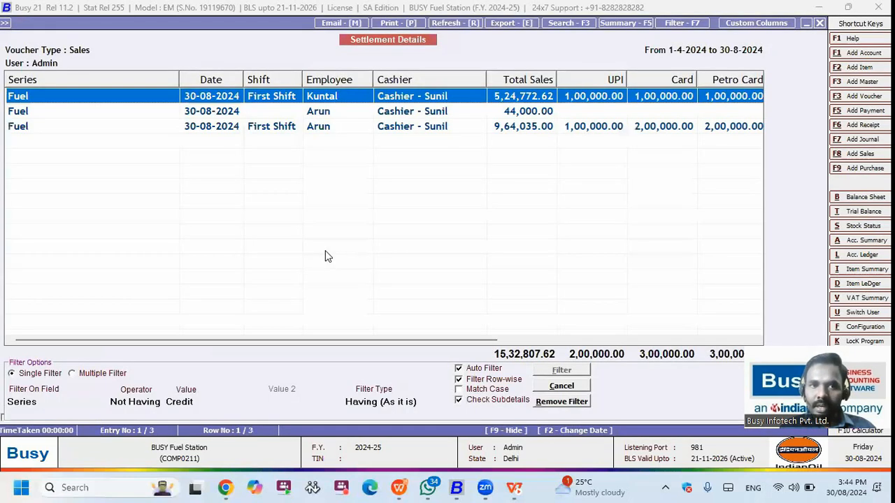
Step: Scroll across the three shift rows to Total Cash and Amount Collected, then exit the report
{"action": "key", "text": "Right"}
{"action": "key", "text": "Right"}
{"action": "key", "text": "Right"}
{"action": "key", "text": "Right"}
{"action": "key", "text": "Right"}
{"action": "key", "text": "Right"}
{"action": "key", "text": "Right"}
{"action": "key", "text": "Right"}
{"action": "key", "text": "Right"}
{"action": "key", "text": "Right"}
{"action": "key", "text": "Right"}
{"action": "key", "text": "Right"}
{"action": "key", "text": "Right"}
{"action": "key", "text": "Right"}
{"action": "key", "text": "Right"}
{"action": "key", "text": "Right"}
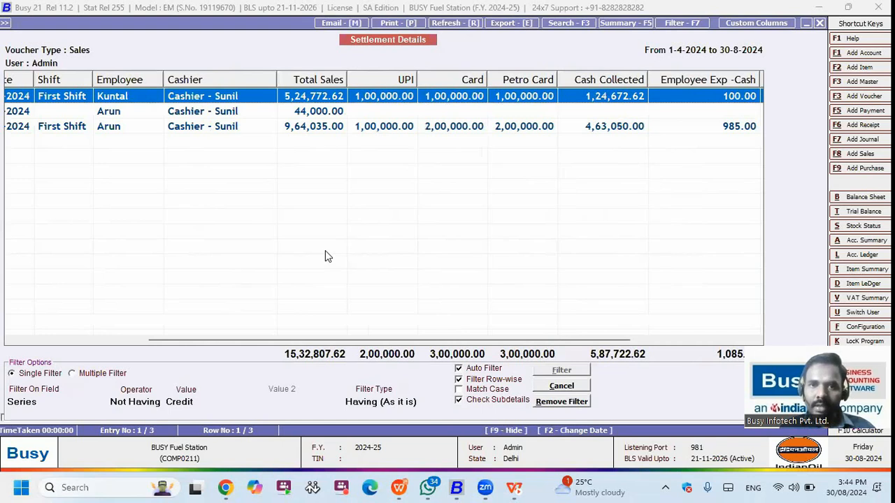
{"action": "key", "text": "Right"}
{"action": "key", "text": "Right"}
{"action": "key", "text": "Right"}
{"action": "key", "text": "Right"}
{"action": "key", "text": "Right"}
{"action": "key", "text": "Right"}
{"action": "key", "text": "Right"}
{"action": "key", "text": "Right"}
{"action": "key", "text": "Right"}
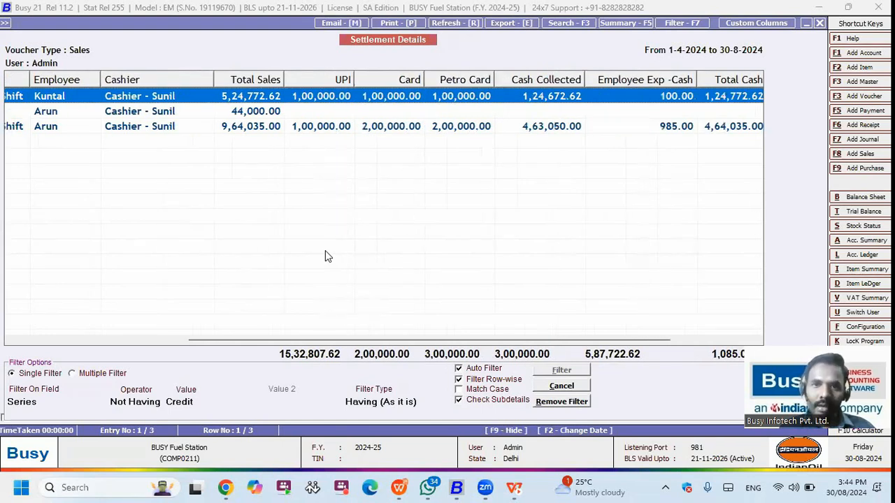
{"action": "key", "text": "Right"}
{"action": "key", "text": "Right"}
{"action": "key", "text": "Right"}
{"action": "key", "text": "Right"}
{"action": "key", "text": "Right"}
{"action": "key", "text": "Right"}
{"action": "key", "text": "Right"}
{"action": "key", "text": "Right"}
{"action": "key", "text": "Right"}
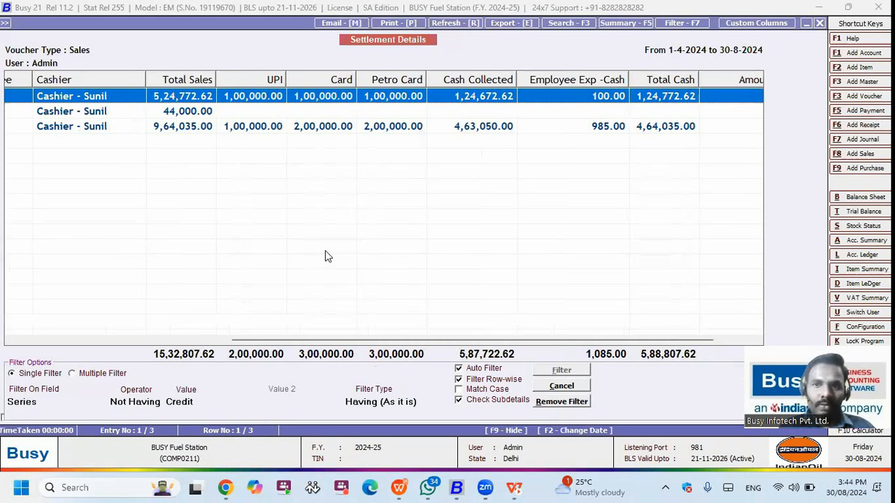
{"action": "key", "text": "Right"}
{"action": "key", "text": "Right"}
{"action": "key", "text": "Right"}
{"action": "key", "text": "Right"}
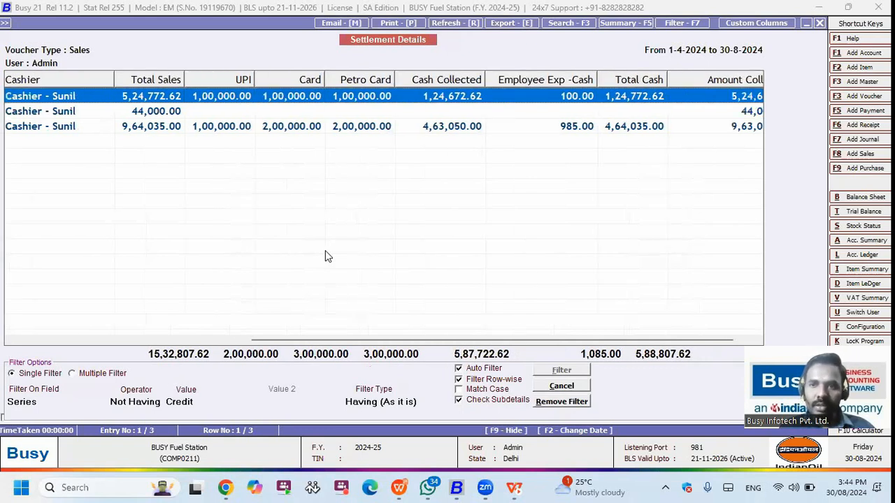
{"action": "key", "text": "Right"}
{"action": "key", "text": "Right"}
{"action": "key", "text": "Right"}
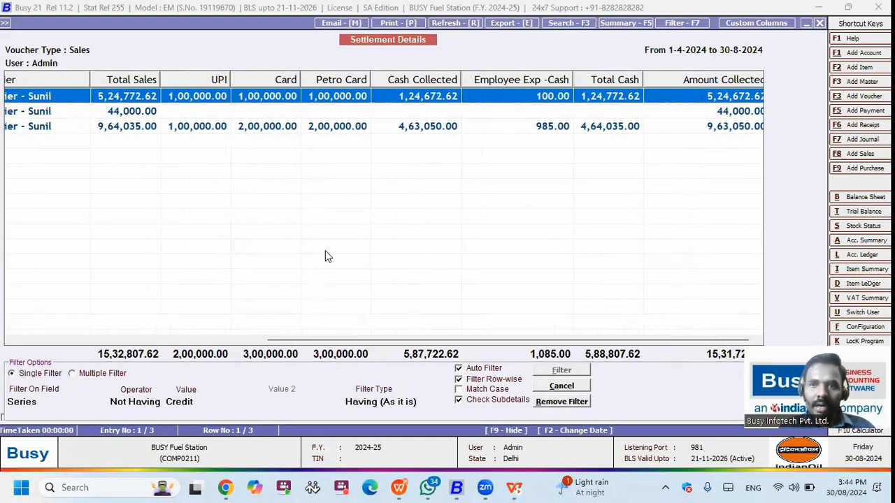
{"action": "key", "text": "Right"}
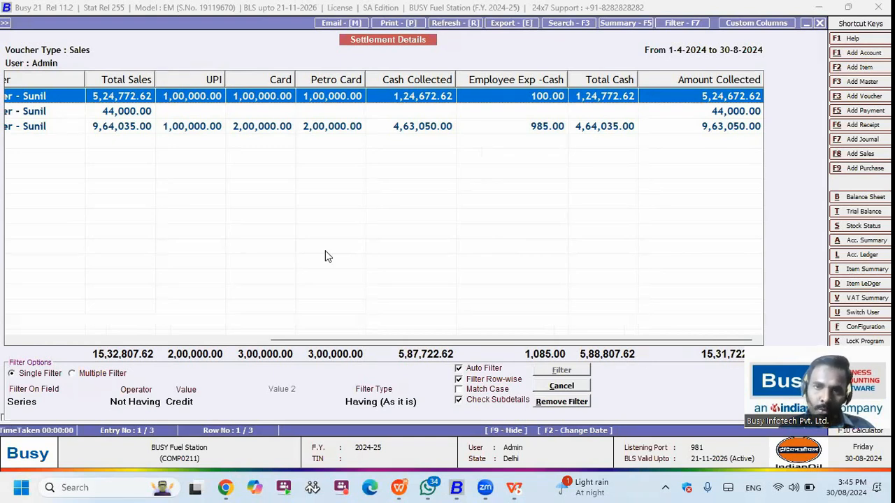
{"action": "key", "text": "Left"}
{"action": "key", "text": "Left"}
{"action": "key", "text": "Left"}
{"action": "key", "text": "Left"}
{"action": "key", "text": "Left"}
{"action": "key", "text": "Left"}
{"action": "key", "text": "Left"}
{"action": "key", "text": "Left"}
{"action": "key", "text": "Left"}
{"action": "key", "text": "Left"}
{"action": "key", "text": "Left"}
{"action": "key", "text": "Left"}
{"action": "key", "text": "Left"}
{"action": "key", "text": "Left"}
{"action": "key", "text": "Left"}
{"action": "key", "text": "Left"}
{"action": "key", "text": "Left"}
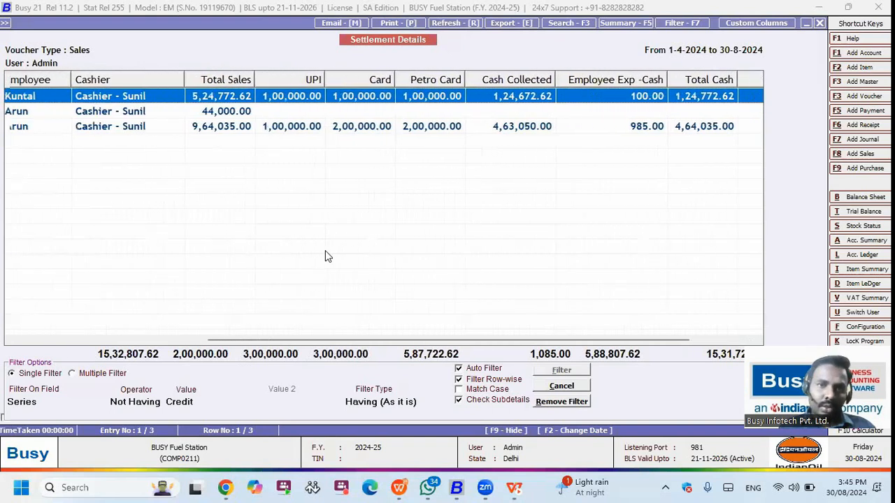
{"action": "key", "text": "Left"}
{"action": "key", "text": "Left"}
{"action": "key", "text": "Left"}
{"action": "key", "text": "Left"}
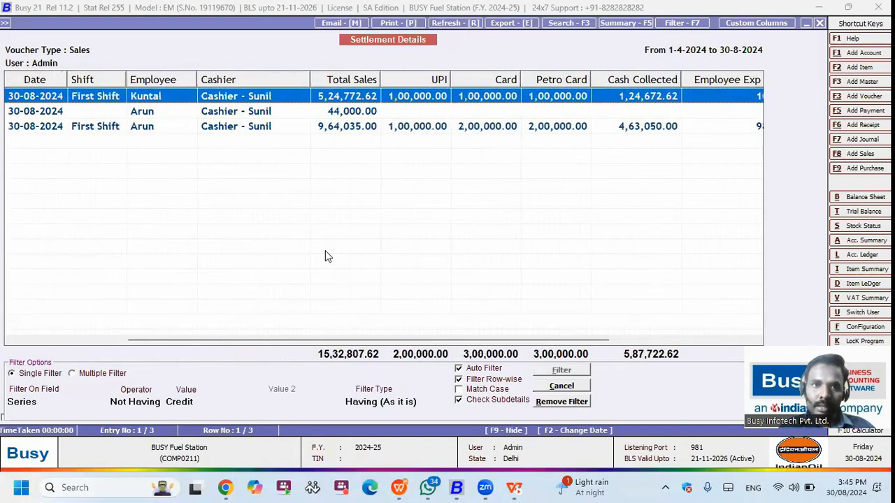
{"action": "key", "text": "Escape"}
{"action": "key", "text": "Escape"}
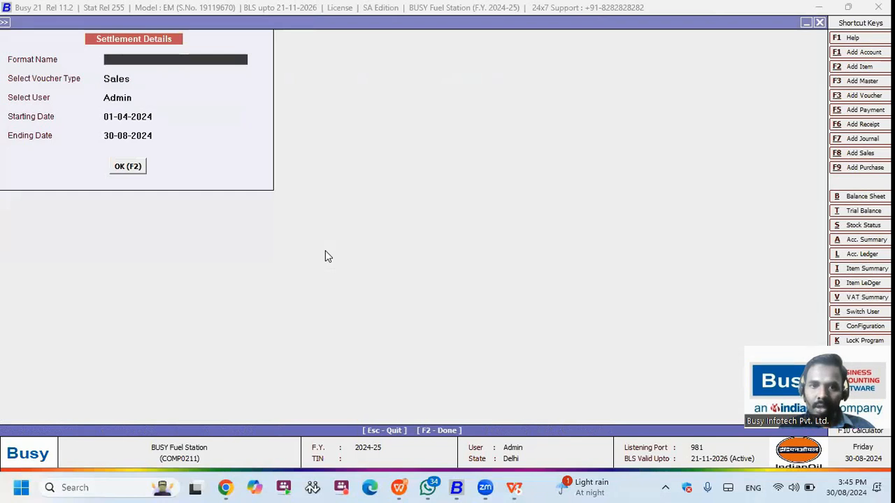
{"action": "key", "text": "Escape"}
{"action": "key", "text": "Escape"}
Step: Generate Credit Party Outstanding for all accounts, series ALL, showing SFC 3/2024-25 pending 44,000.00; resize columns
{"action": "key", "text": "Down"}
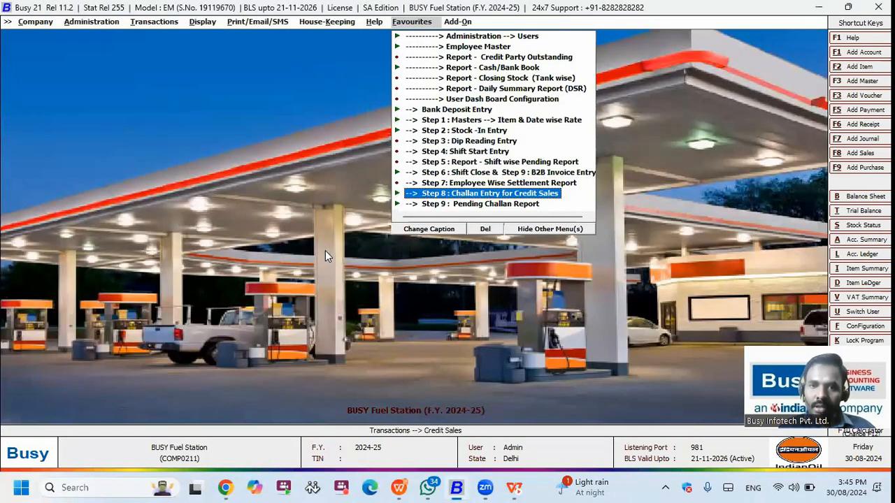
{"action": "key", "text": "Up"}
{"action": "key", "text": "Up"}
{"action": "key", "text": "Up"}
{"action": "key", "text": "Up"}
{"action": "key", "text": "Up"}
{"action": "key", "text": "Up"}
{"action": "key", "text": "Up"}
{"action": "key", "text": "Up"}
{"action": "key", "text": "Up"}
{"action": "key", "text": "Up"}
{"action": "key", "text": "Up"}
{"action": "key", "text": "Up"}
{"action": "key", "text": "Up"}
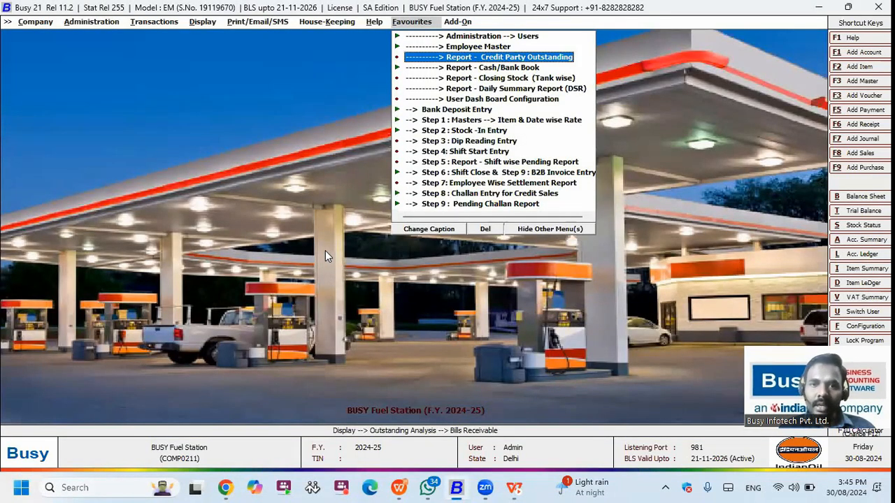
{"action": "key", "text": "Return"}
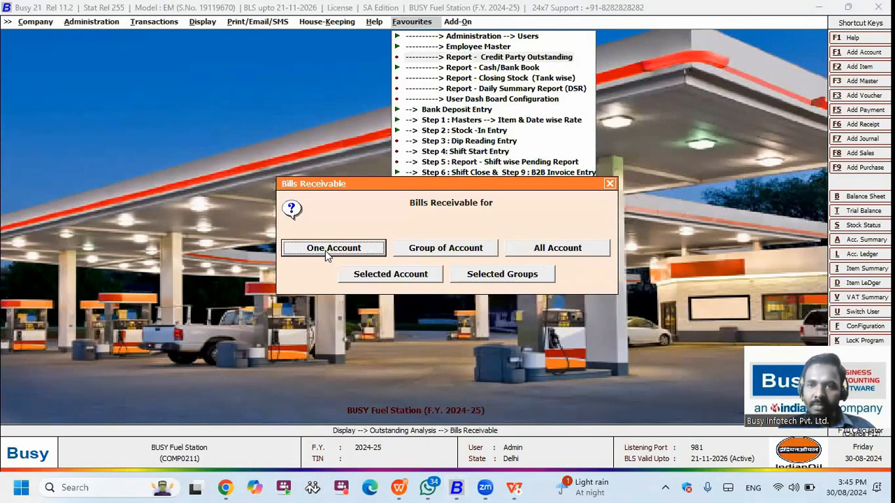
{"action": "key", "text": "Return"}
{"action": "key", "text": "Return"}
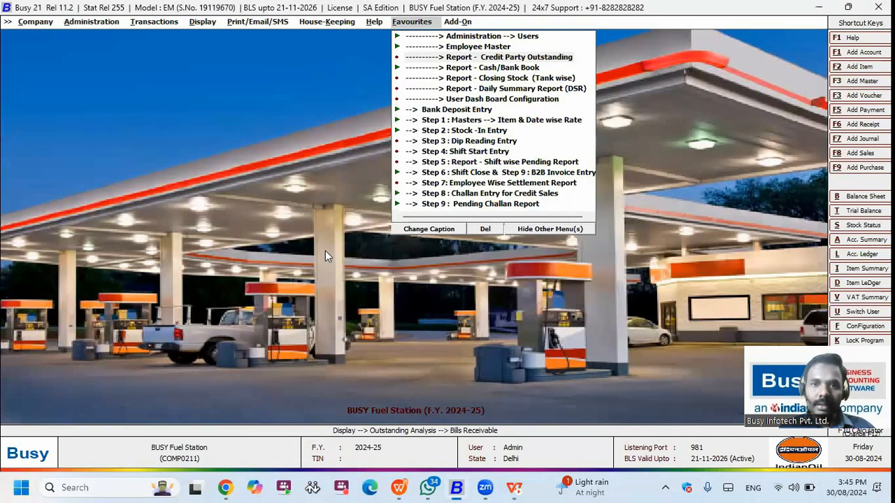
{"action": "key", "text": "Return"}
{"action": "key", "text": "Down"}
{"action": "key", "text": "Up"}
{"action": "key", "text": "Return"}
{"action": "key", "text": "F2"}
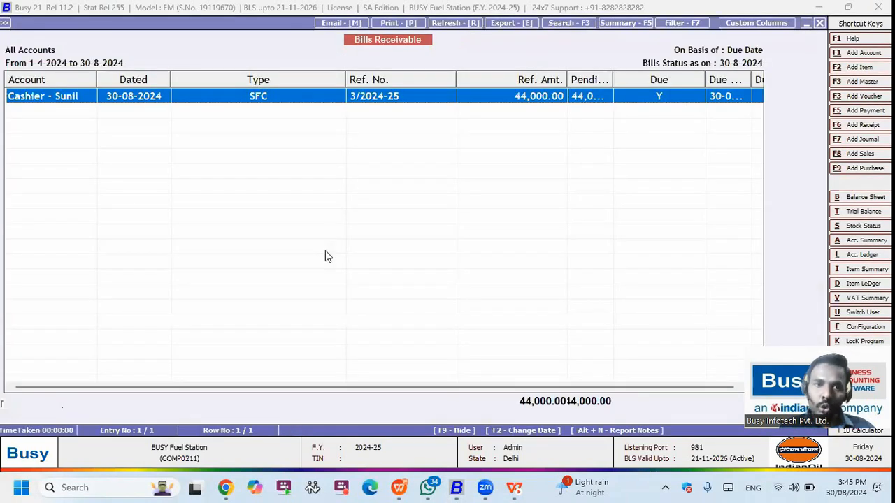
{"action": "left_click_drag", "start_coordinate": [345, 80], "coordinate": [271, 81]}
{"action": "left_click_drag", "start_coordinate": [539, 80], "coordinate": [582, 79]}
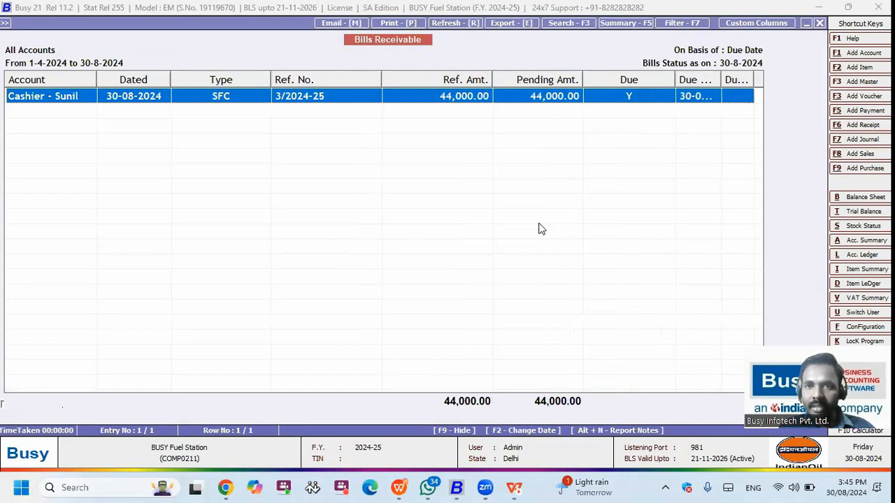
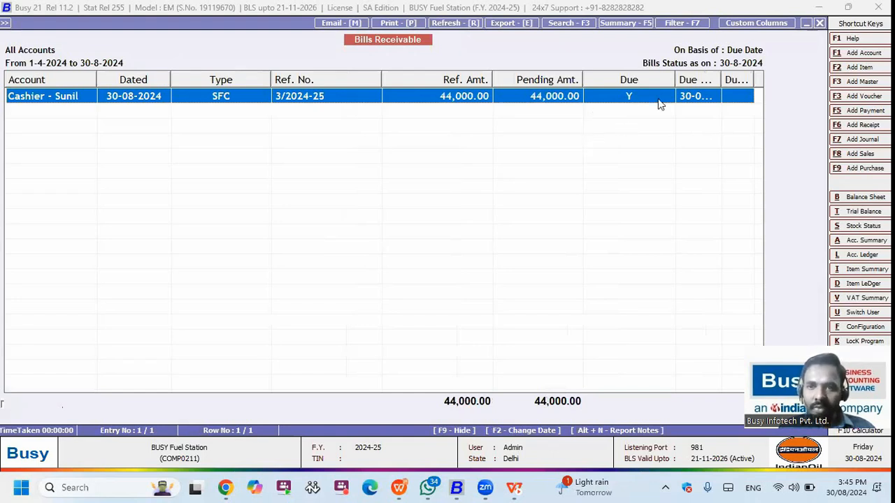
Step: Widen the Due column until 'Due Date' shows in full, then close the 44,000.00 pending-bill report
{"action": "left_click_drag", "start_coordinate": [722, 80], "coordinate": [740, 104]}
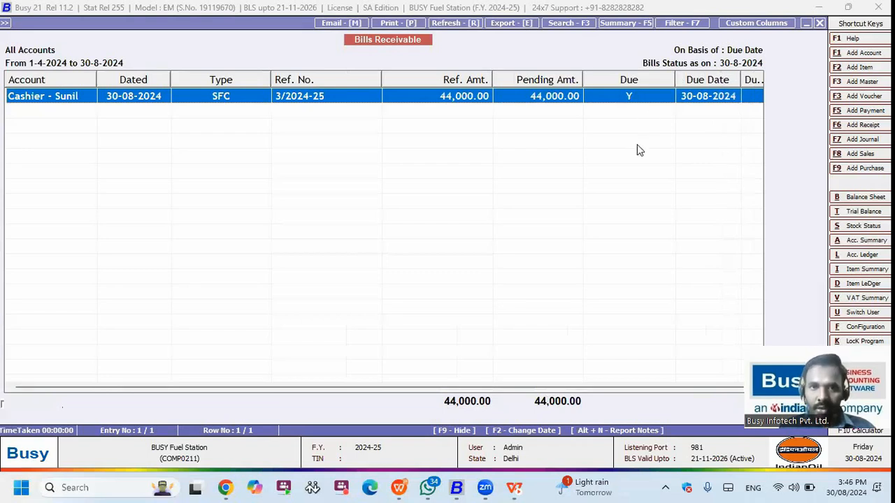
{"action": "key", "text": "Escape"}
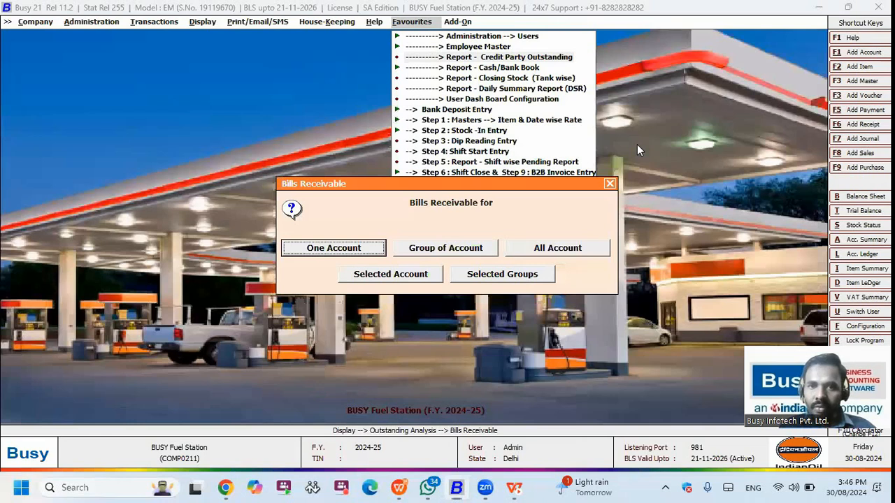
Step: Open the Single Column Cash/Bank Book from favourites and run it for CARD
{"action": "key", "text": "Escape"}
{"action": "key", "text": "Down"}
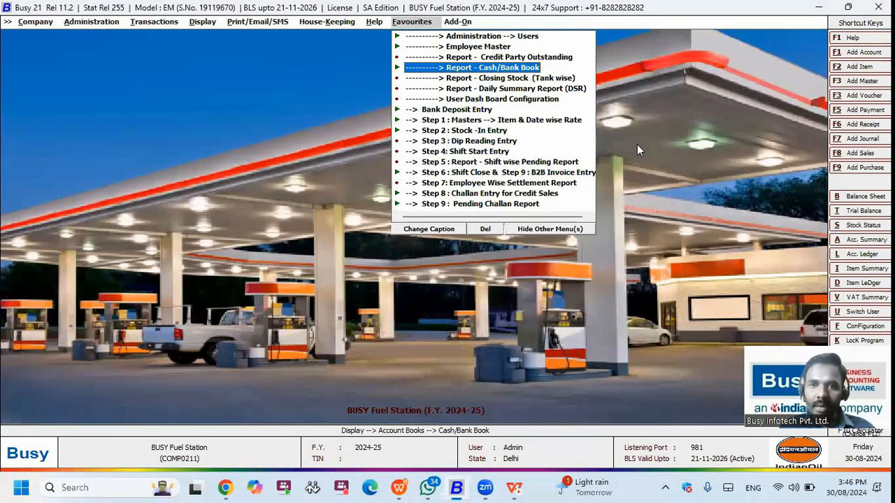
{"action": "key", "text": "Return"}
{"action": "key", "text": "Down"}
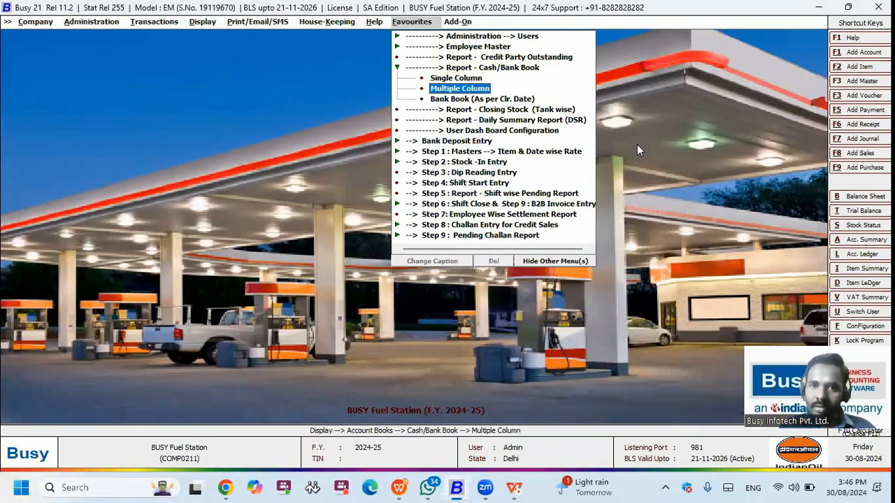
{"action": "key", "text": "Up"}
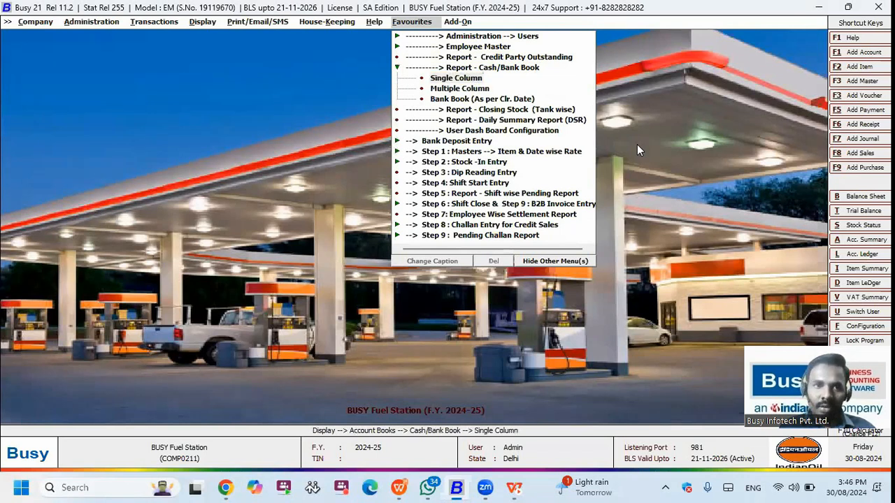
{"action": "key", "text": "Return"}
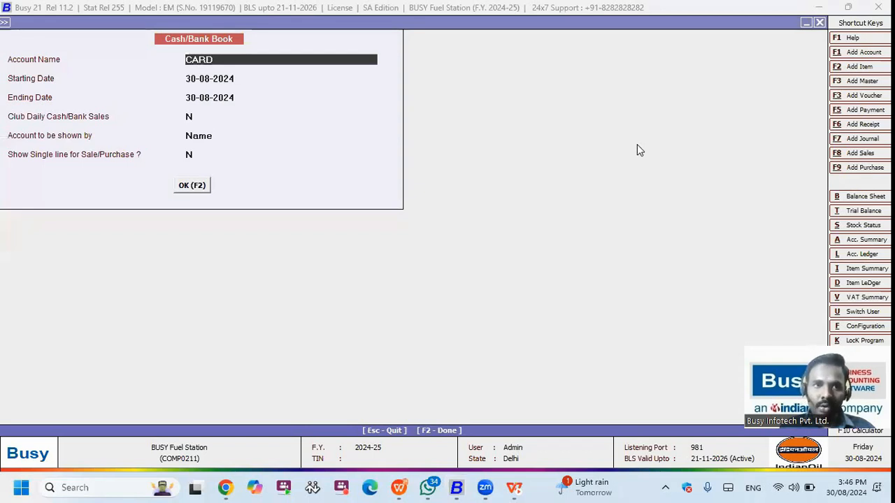
{"action": "key", "text": "F2"}
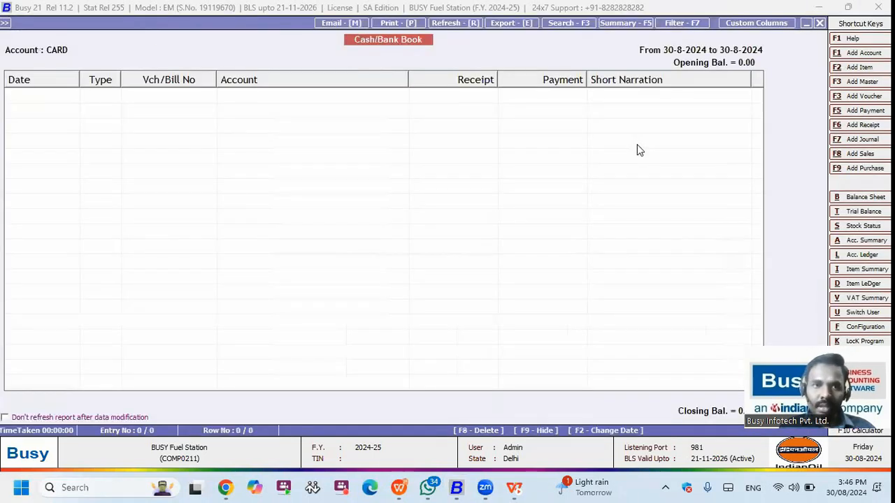
Step: Rerun the Cash/Bank Book for UPI, then for SBI
{"action": "key", "text": "Escape"}
{"action": "type", "text": "UPI"}
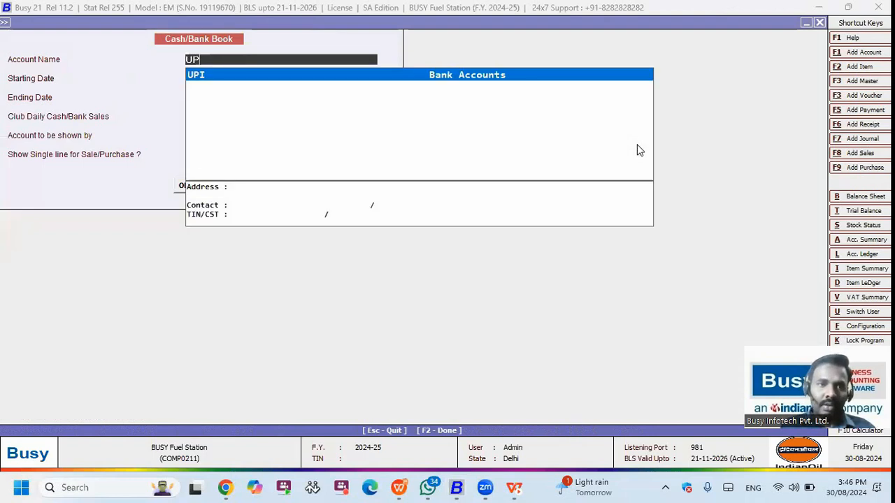
{"action": "key", "text": "Return"}
{"action": "key", "text": "F2"}
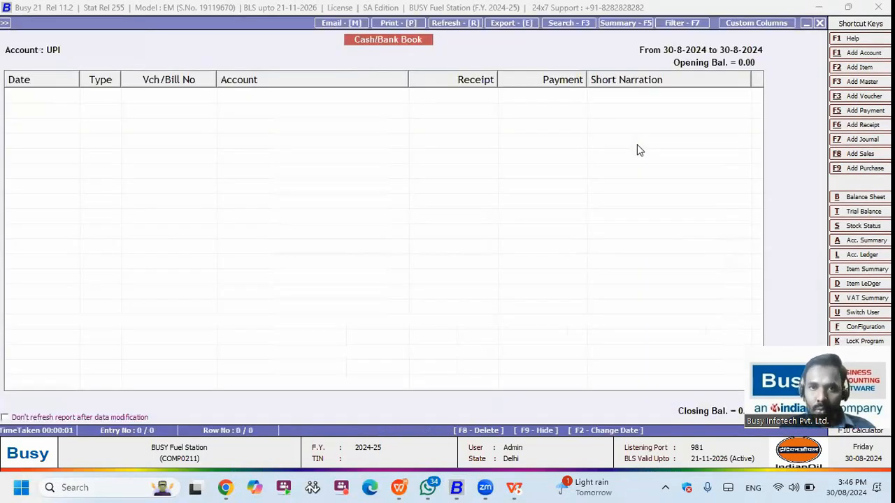
{"action": "key", "text": "Escape"}
{"action": "type", "text": "B"}
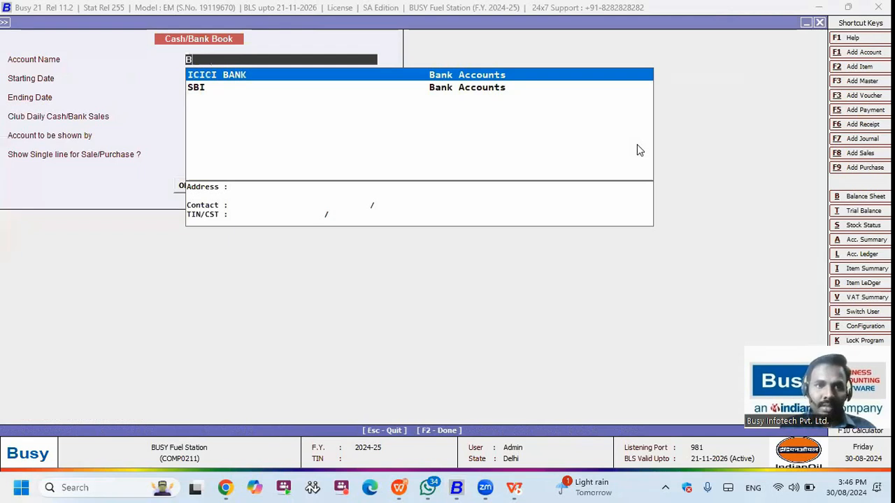
{"action": "key", "text": "Down"}
{"action": "key", "text": "Return"}
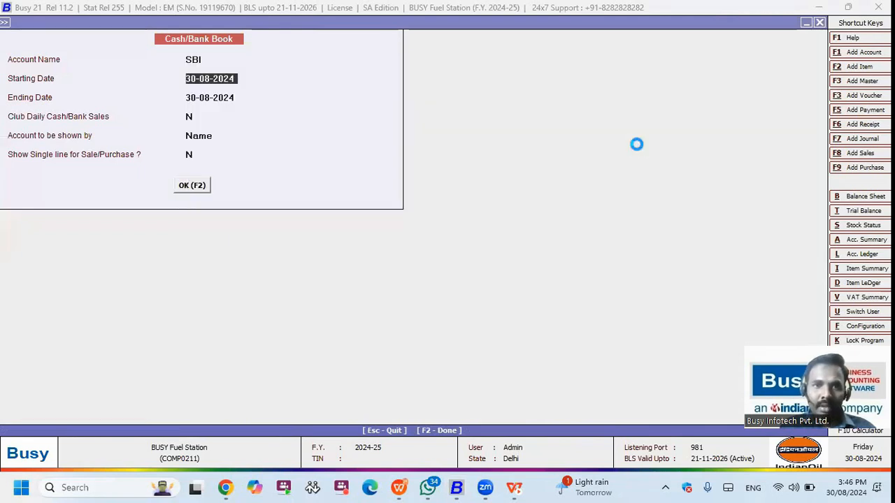
{"action": "key", "text": "F2"}
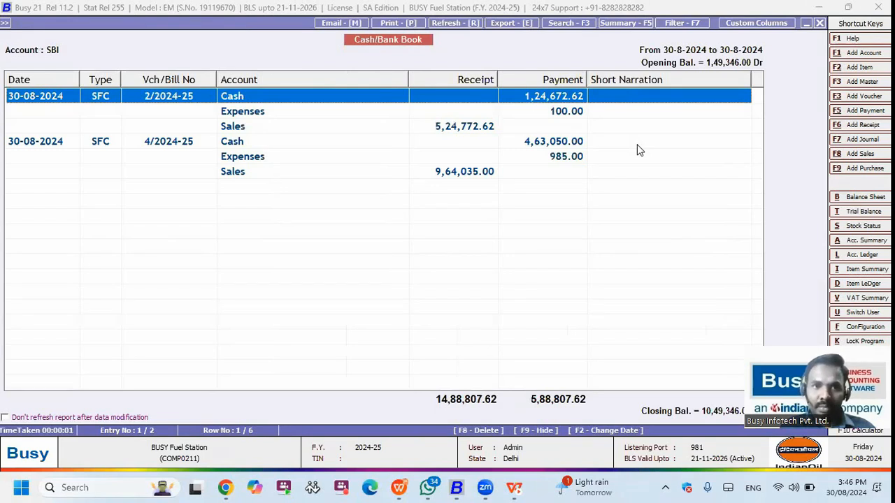
Step: Step through SBI's Cash, Expenses and Sales rows, then close the report
{"action": "key", "text": "Down"}
{"action": "key", "text": "Up"}
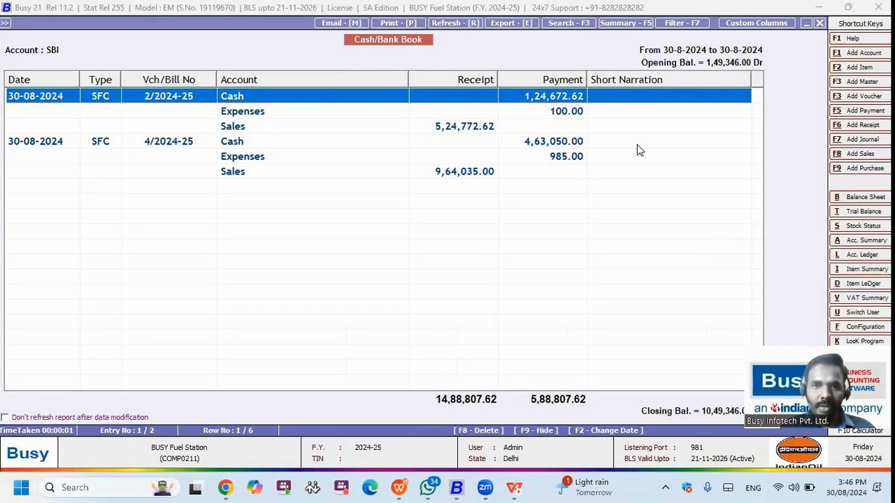
{"action": "key", "text": "Down"}
{"action": "key", "text": "Down"}
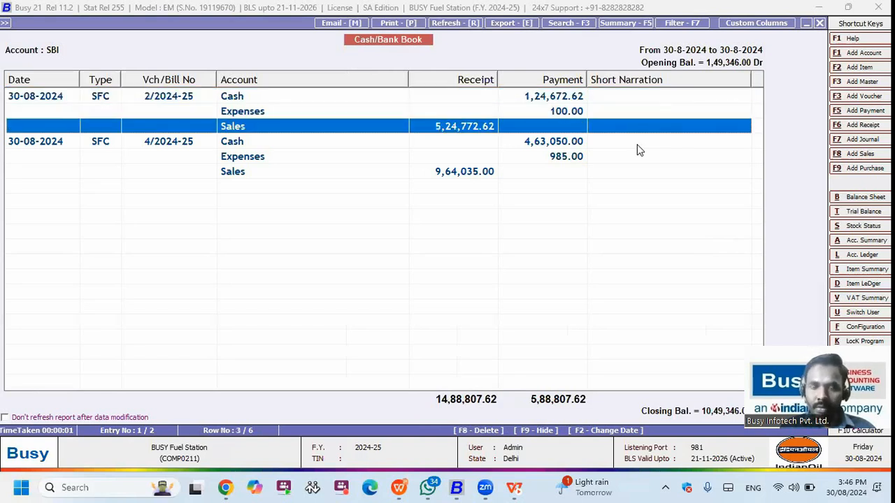
{"action": "key", "text": "Down"}
{"action": "key", "text": "Down"}
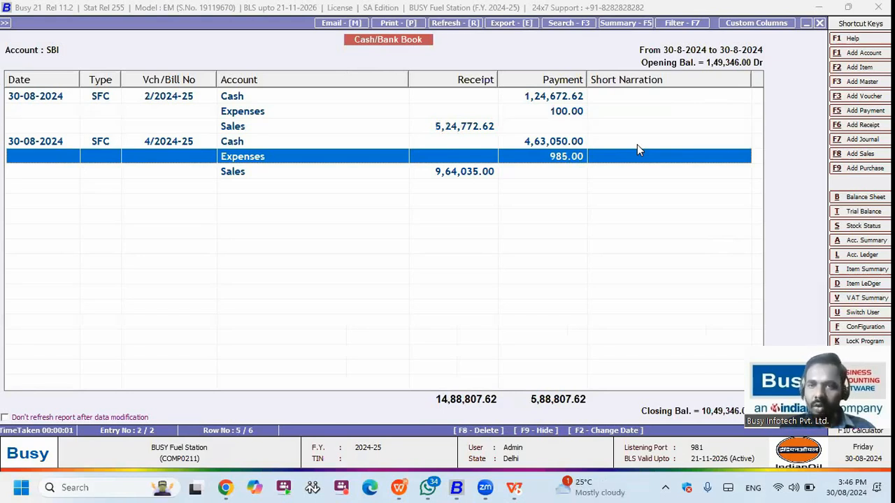
{"action": "key", "text": "Escape"}
{"action": "key", "text": "Escape"}
Step: Try the Multiple Column Cash/Bank Book and dismiss its no-columns-defined warning
{"action": "key", "text": "Down"}
{"action": "key", "text": "Return"}
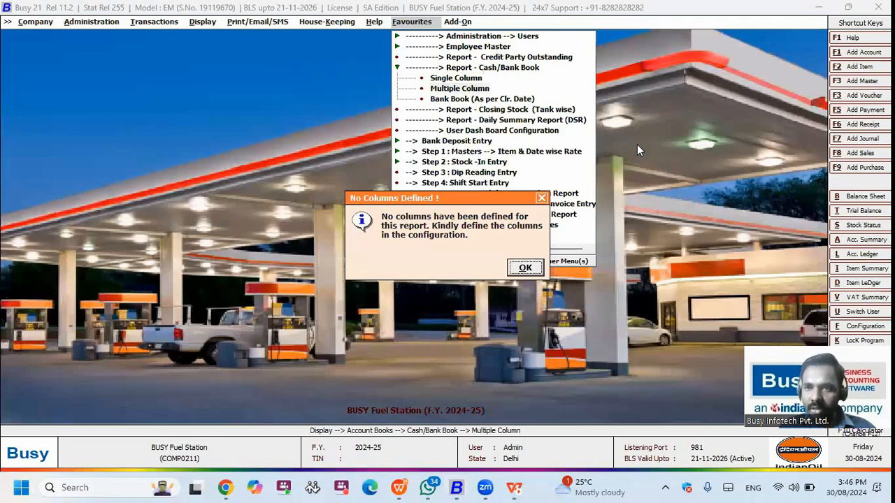
{"action": "key", "text": "Return"}
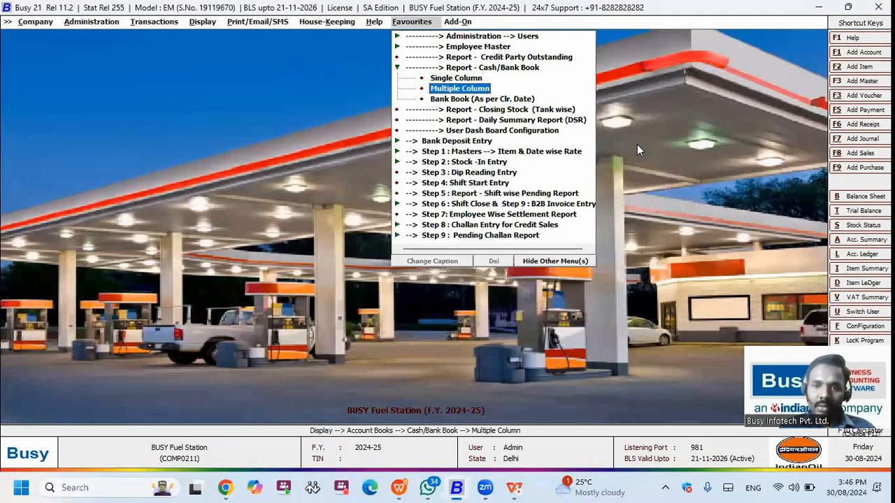
{"action": "left_click", "coordinate": [556, 261]}
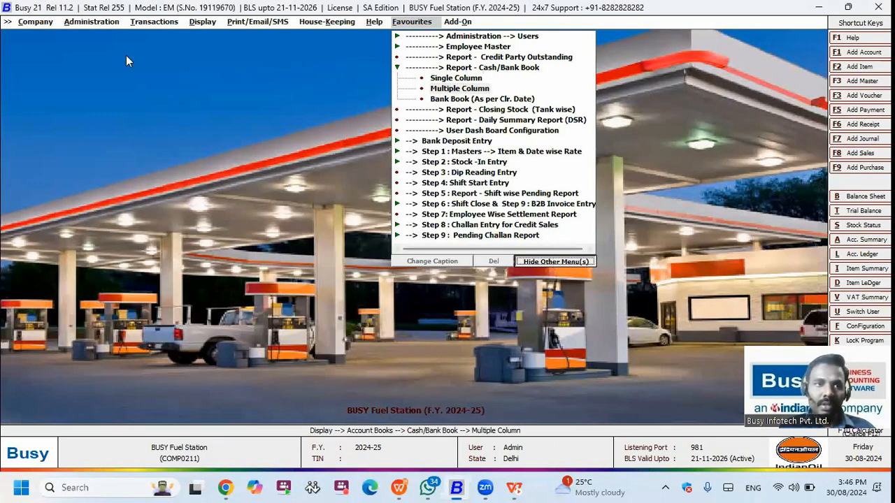
{"action": "left_click", "coordinate": [202, 264]}
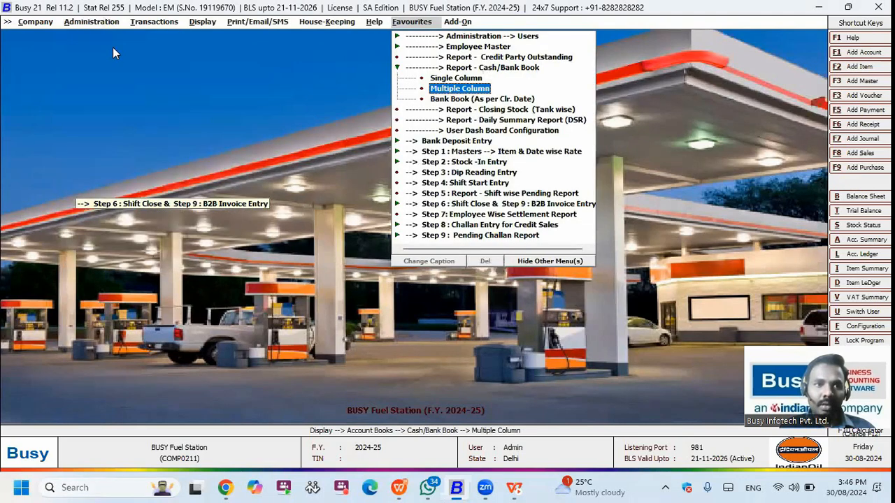
Step: Open the columnar report settings for the Multiple Column Cash/Bank Book and set Cash and SBI as the first two columns
{"action": "left_click", "coordinate": [98, 22]}
{"action": "left_click", "coordinate": [113, 47]}
{"action": "left_click", "coordinate": [134, 173]}
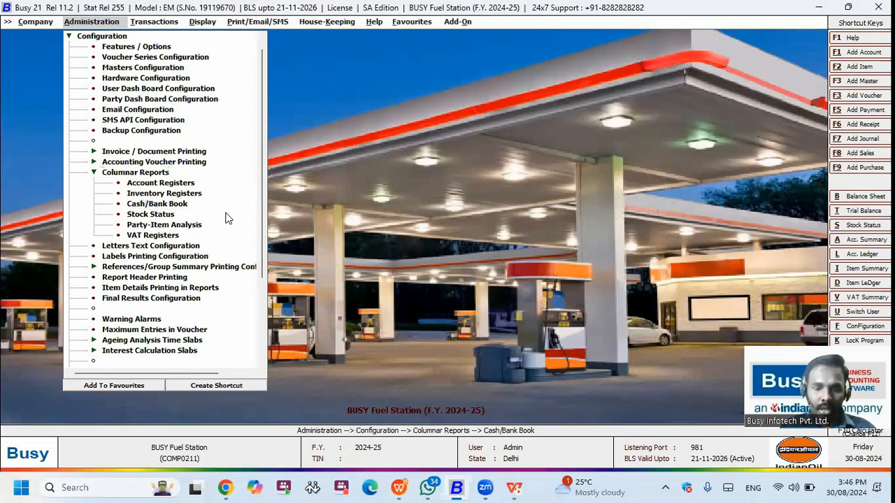
{"action": "key", "text": "Return"}
{"action": "type", "text": "CA"}
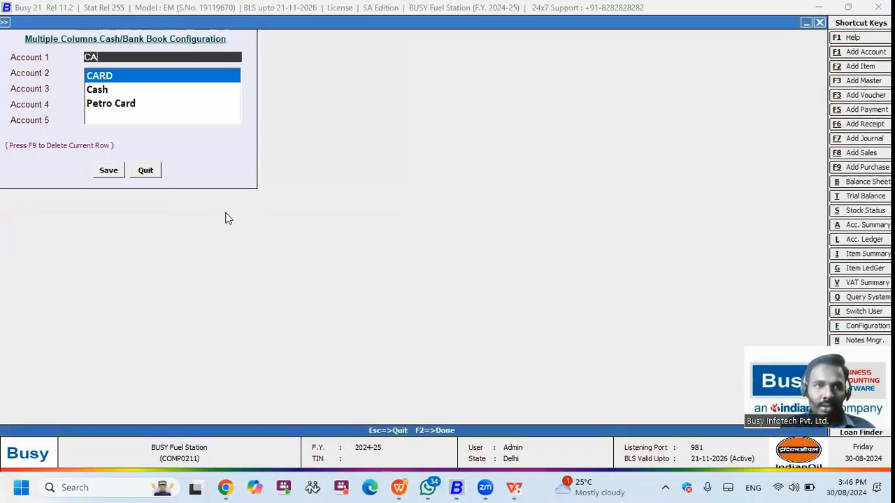
{"action": "key", "text": "Down"}
{"action": "key", "text": "Return"}
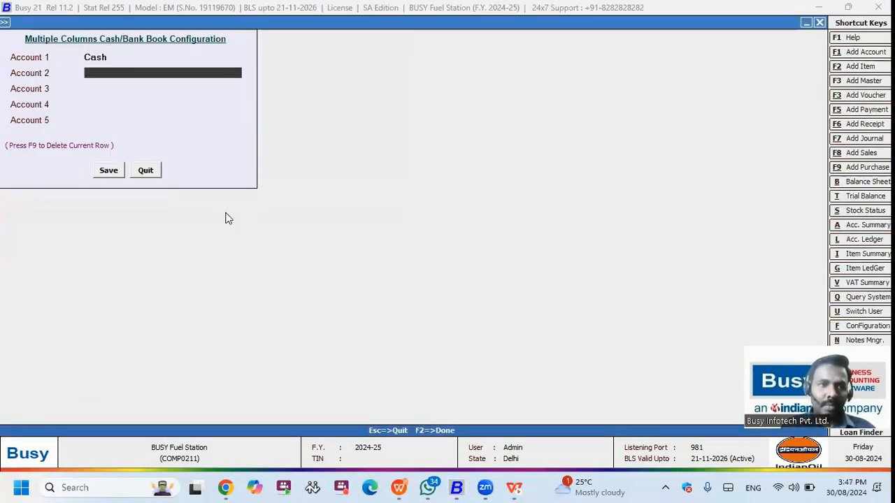
{"action": "type", "text": "SBI"}
{"action": "key", "text": "Return"}
Step: Add Petro Card, UPI and CARD as columns three to five and save the configuration
{"action": "key", "text": "space"}
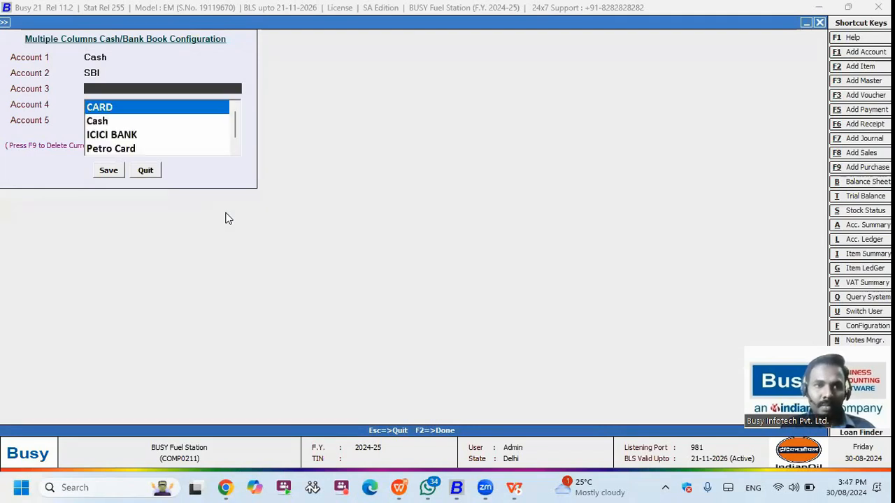
{"action": "key", "text": "Down"}
{"action": "key", "text": "Down"}
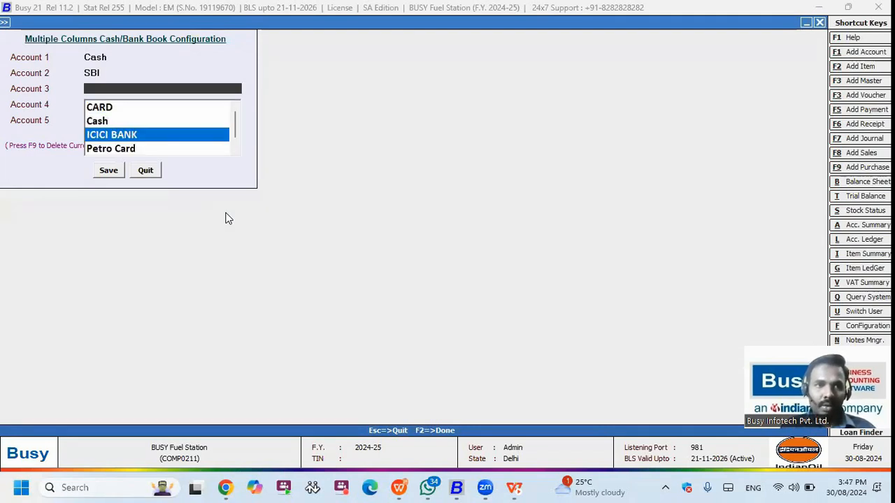
{"action": "key", "text": "Down"}
{"action": "key", "text": "Return"}
{"action": "key", "text": "Down"}
{"action": "key", "text": "Down"}
{"action": "key", "text": "Down"}
{"action": "key", "text": "Down"}
{"action": "key", "text": "Down"}
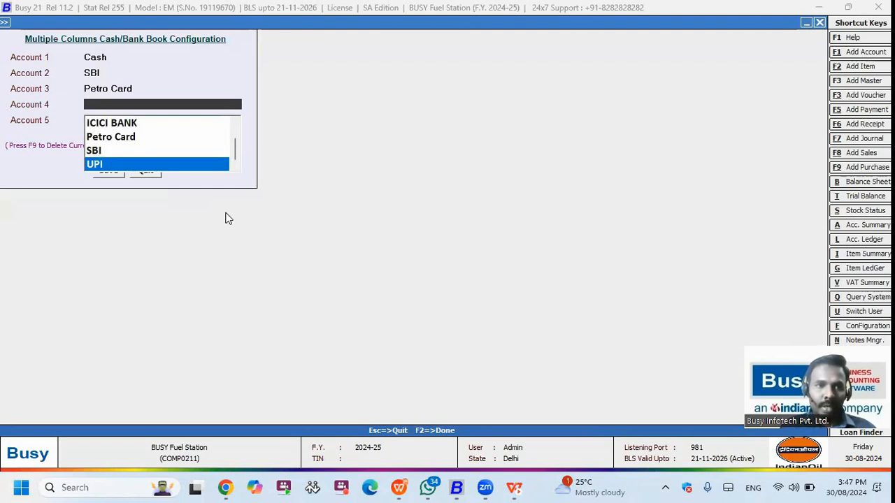
{"action": "key", "text": "Return"}
{"action": "key", "text": "Return"}
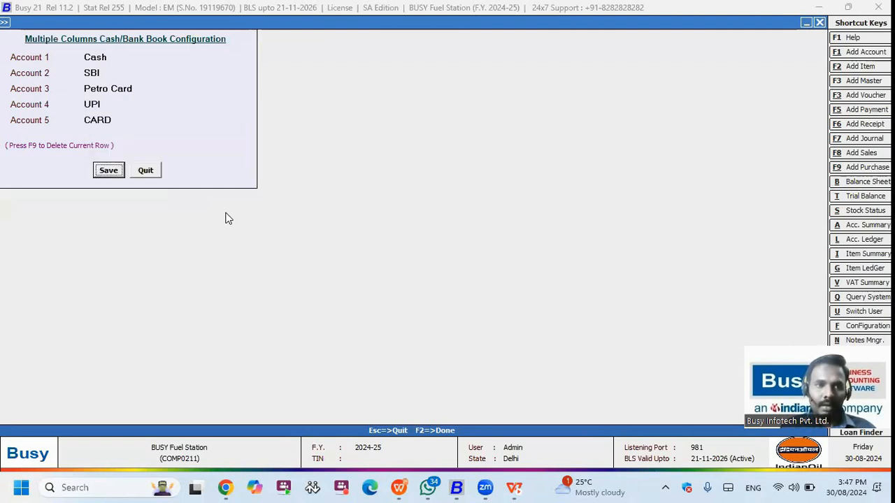
{"action": "key", "text": "Return"}
{"action": "key", "text": "Right"}
{"action": "key", "text": "Right"}
{"action": "key", "text": "Right"}
{"action": "key", "text": "Right"}
{"action": "key", "text": "Right"}
{"action": "key", "text": "Right"}
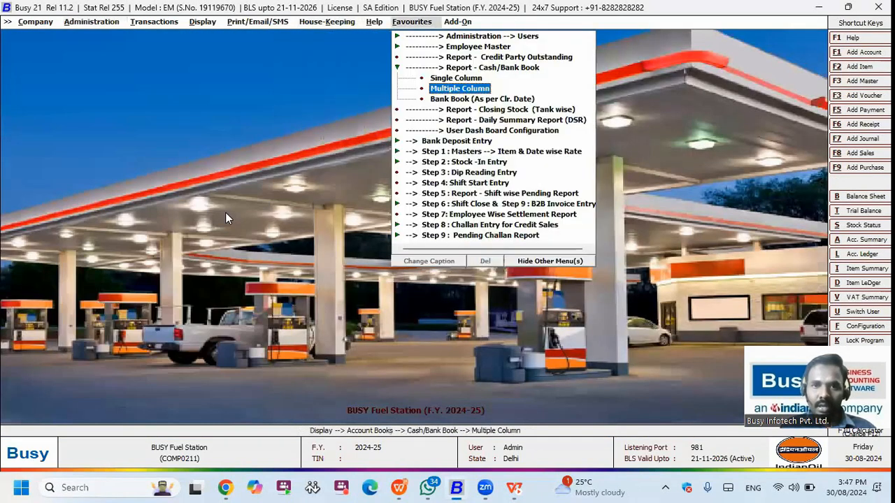
Step: Run the Multiple Column Cash/Bank Book for 30-08-2024, then close it
{"action": "key", "text": "Return"}
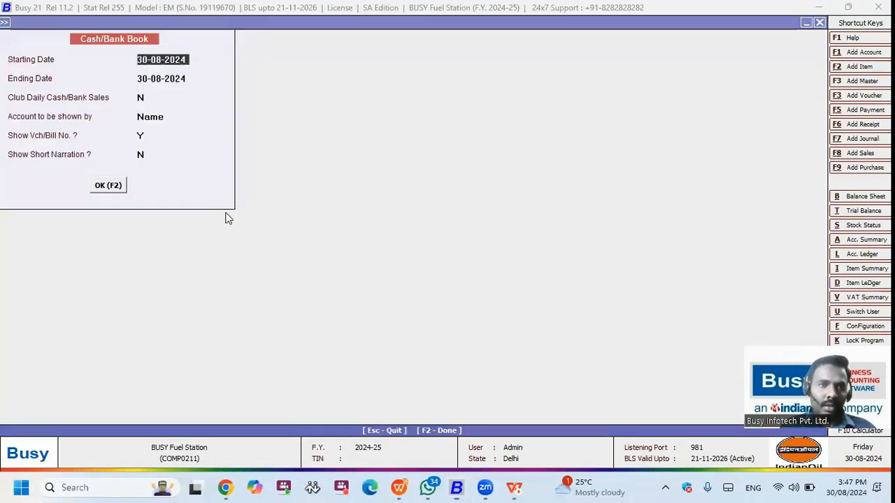
{"action": "key", "text": "F2"}
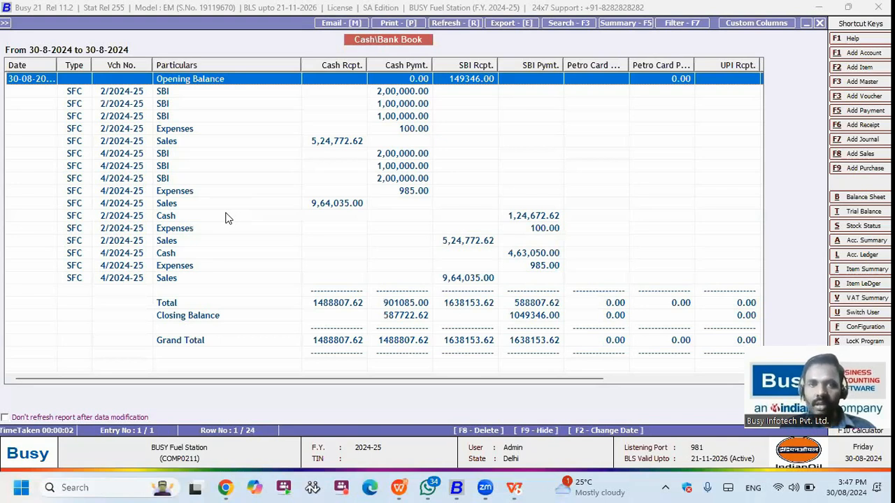
{"action": "key", "text": "Escape"}
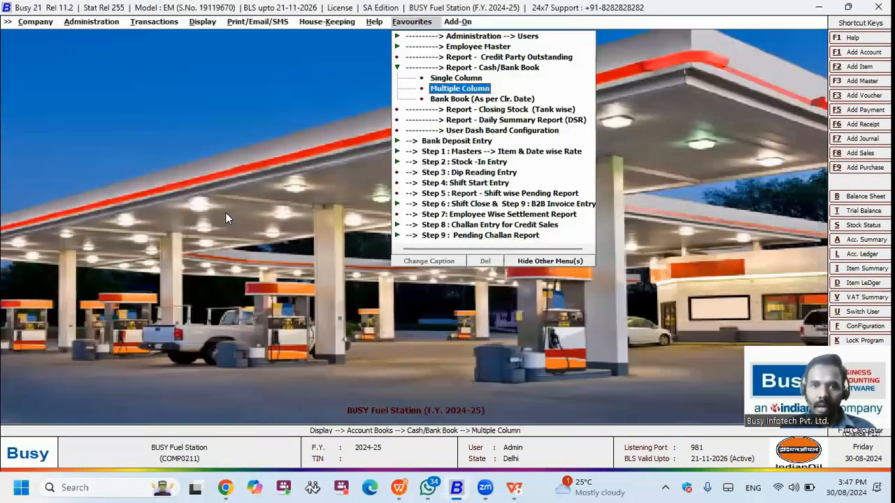
Step: Run the tank-wise Closing Stock report for all items
{"action": "key", "text": "Escape"}
{"action": "key", "text": "Down"}
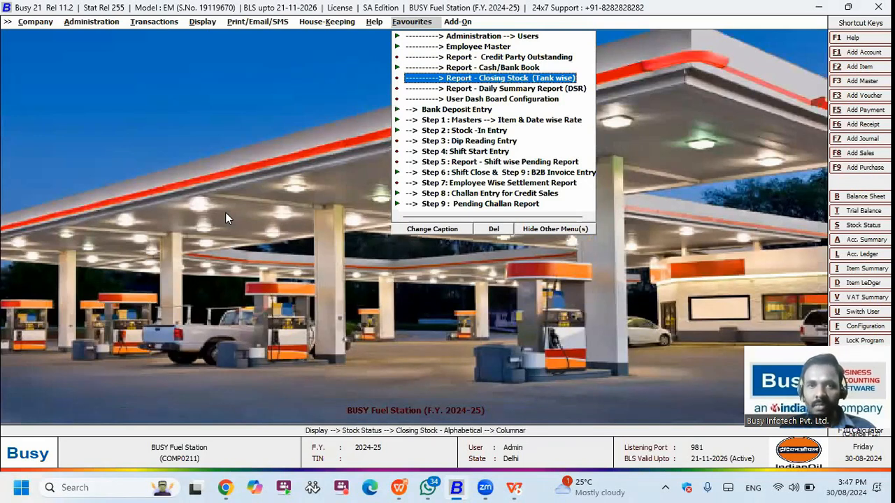
{"action": "key", "text": "Return"}
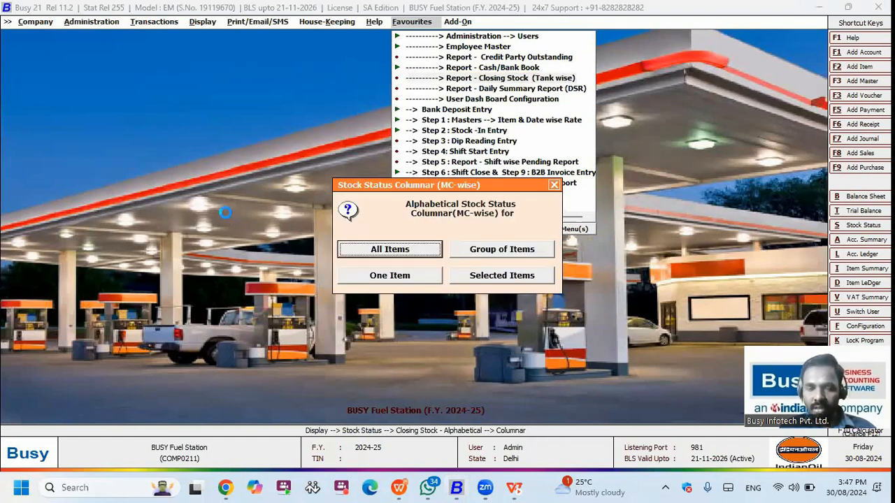
{"action": "key", "text": "Return"}
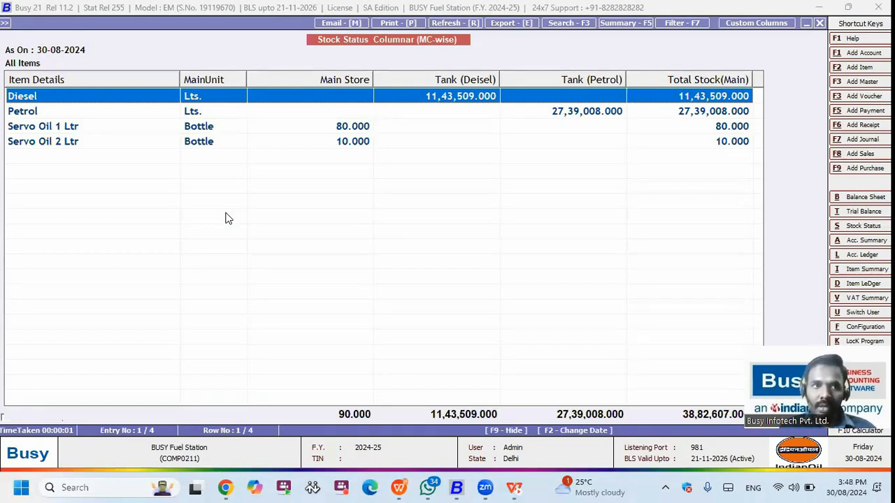
Step: Hide the Servo Oil rows, review Diesel 11,43,509 and Petrol 27,39,008 litres, then exit to favourites
{"action": "key", "text": "Down"}
{"action": "key", "text": "Down"}
{"action": "key", "text": "F9"}
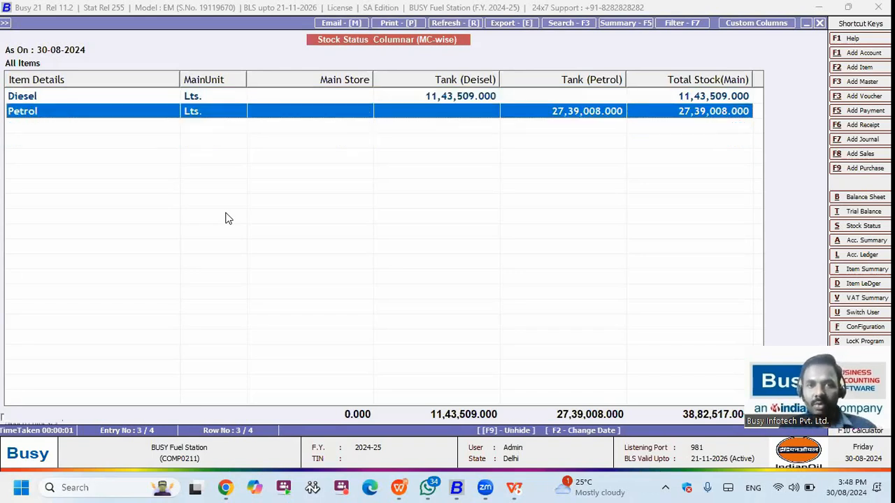
{"action": "key", "text": "Up"}
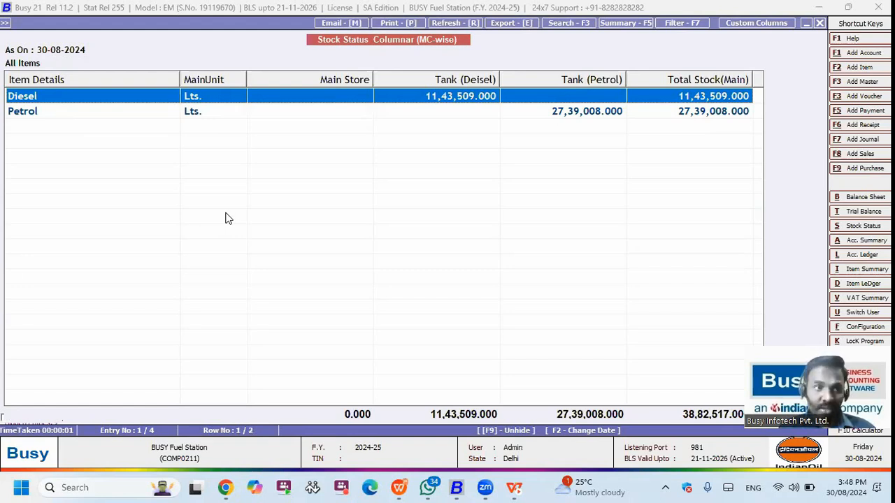
{"action": "key", "text": "Down"}
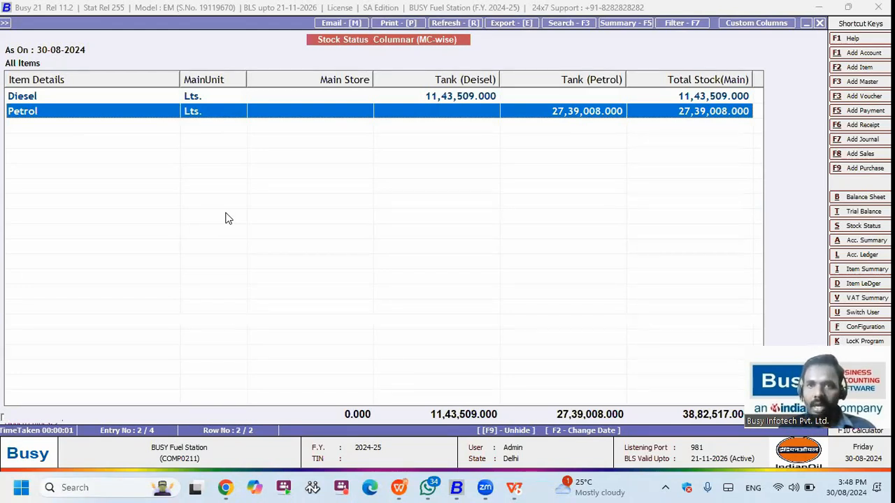
{"action": "key", "text": "Escape"}
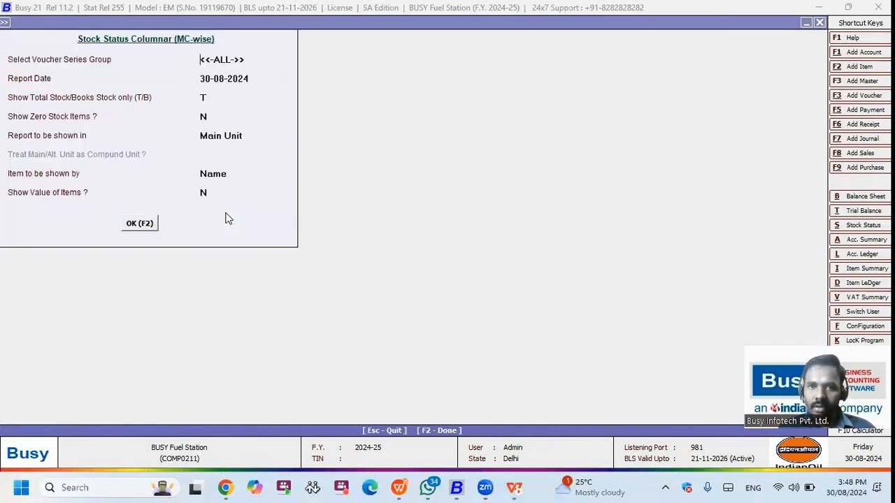
{"action": "key", "text": "Escape"}
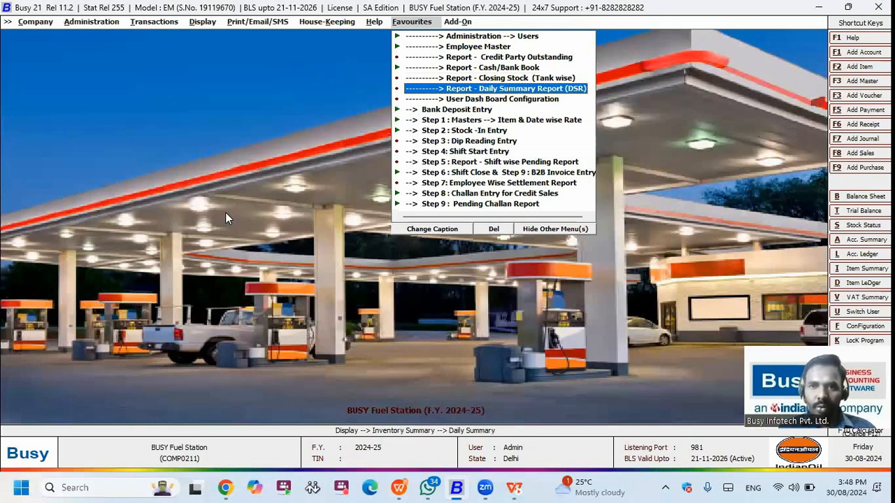
Step: Run Petrol's Daily Summary Report (27,50,000 litres in, 10,992 out), scan the dates, then exit
{"action": "key", "text": "Return"}
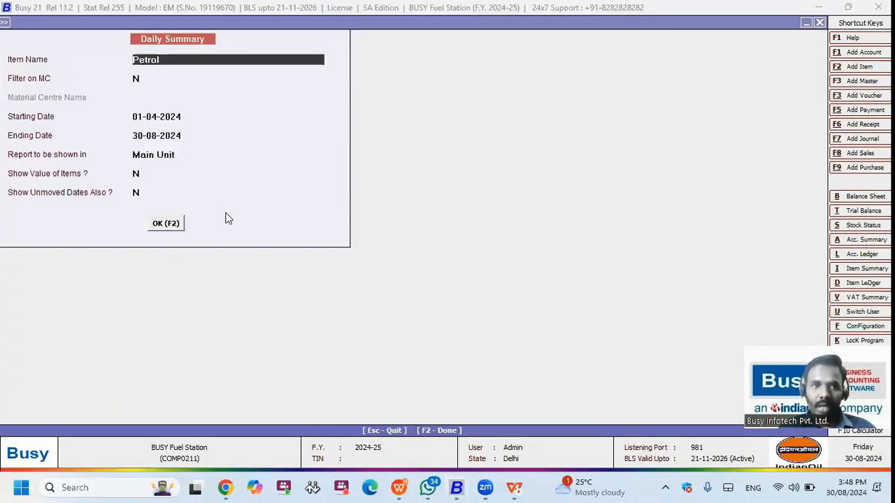
{"action": "key", "text": "F2"}
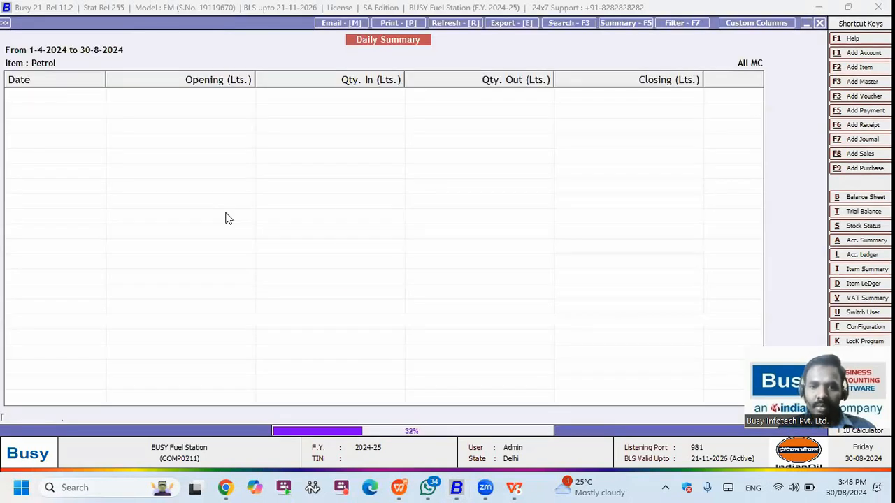
{"action": "key", "text": "Escape"}
{"action": "key", "text": "Escape"}
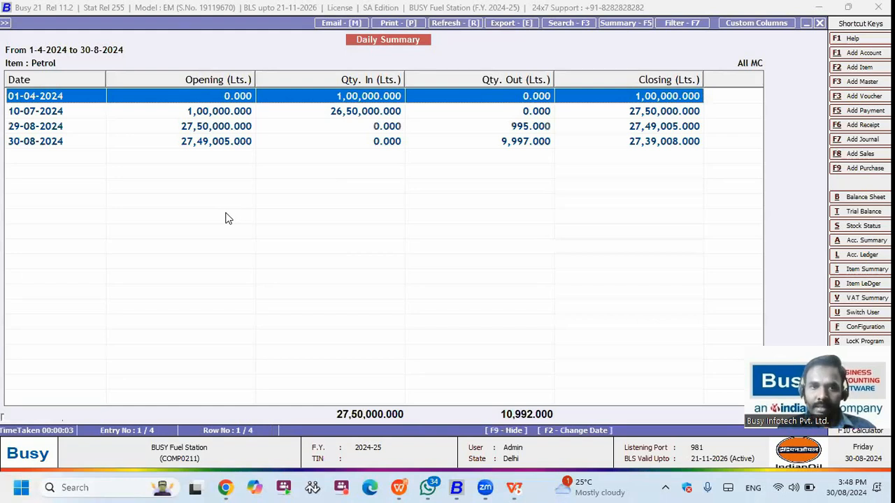
{"action": "key", "text": "Down"}
{"action": "key", "text": "Down"}
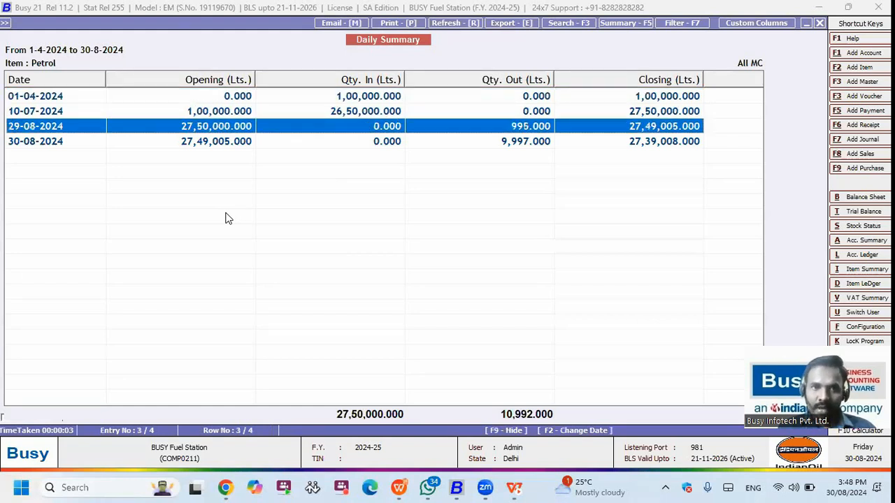
{"action": "key", "text": "Down"}
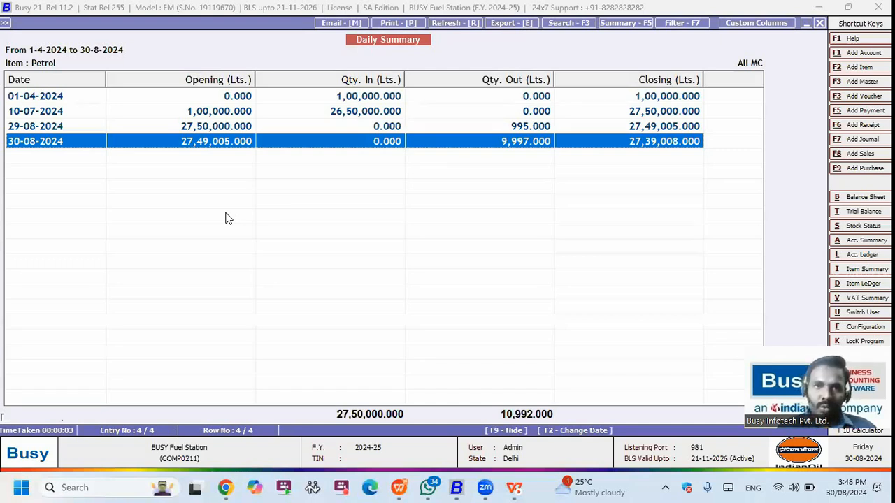
{"action": "key", "text": "Escape"}
{"action": "key", "text": "Escape"}
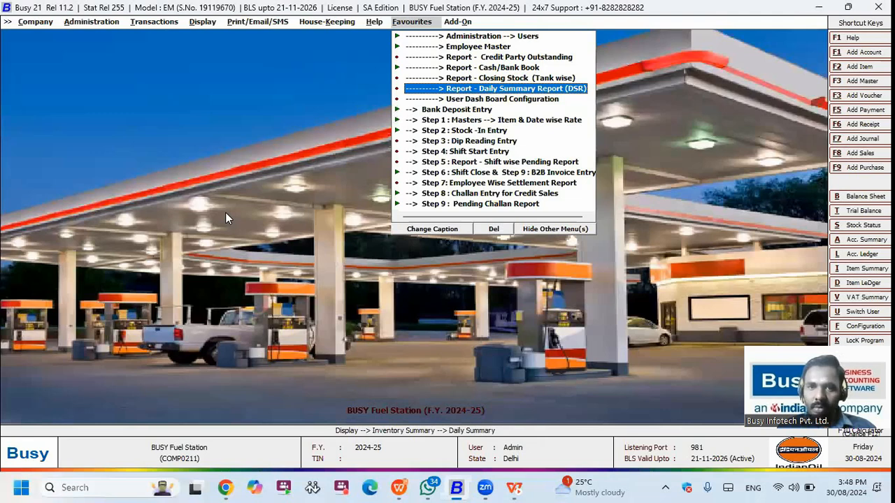
Step: View the User Dash Board Configuration for Admin, Cashier and Manager, close it, and reach Company > Close Company
{"action": "key", "text": "Down"}
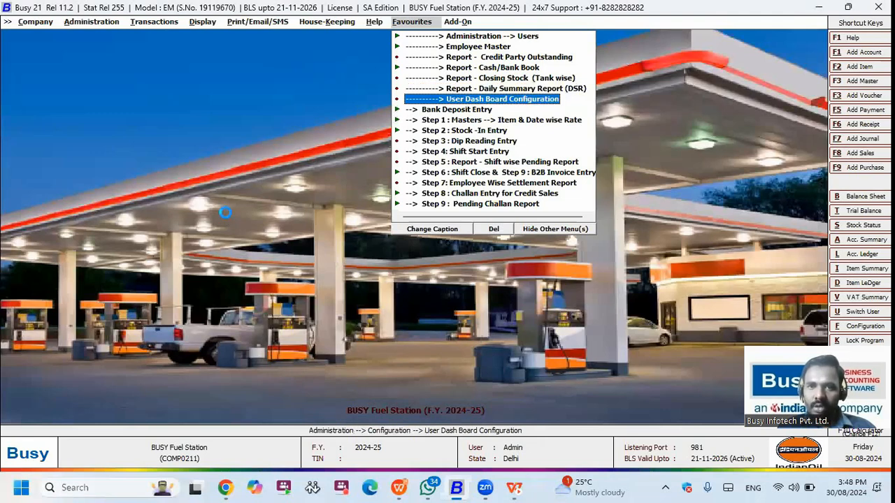
{"action": "key", "text": "Return"}
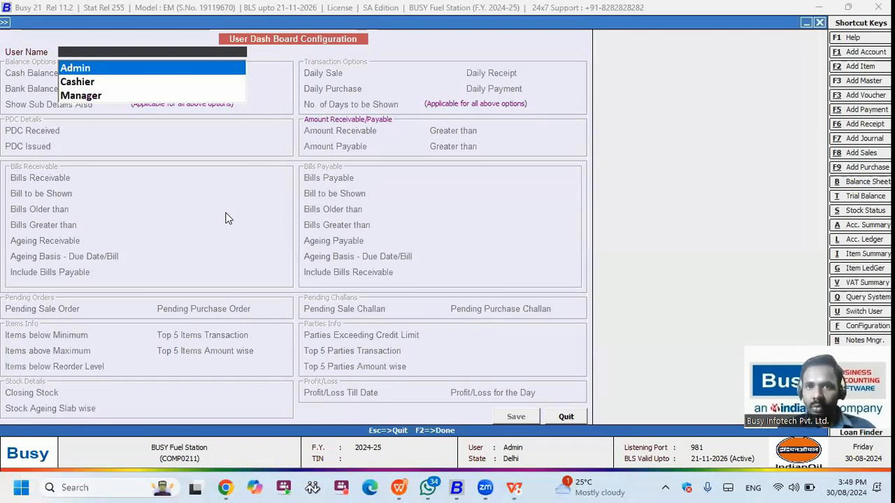
{"action": "key", "text": "Escape"}
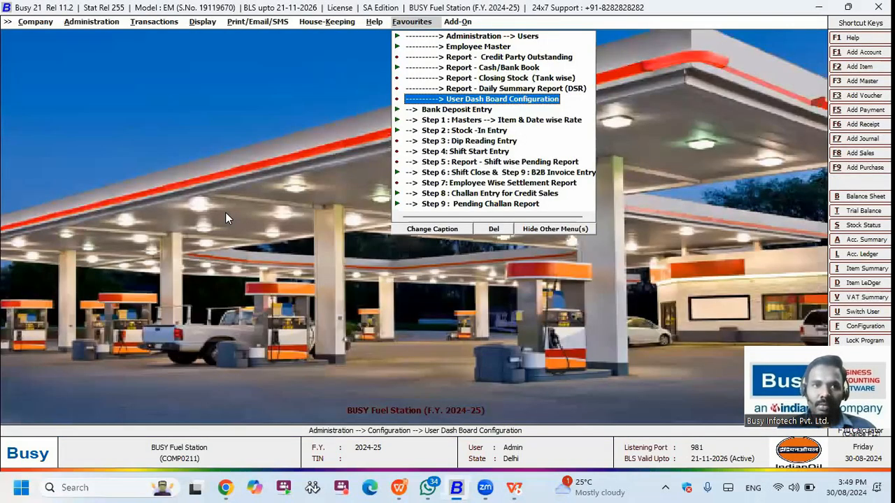
{"action": "key", "text": "alt+a"}
{"action": "key", "text": "alt+c"}
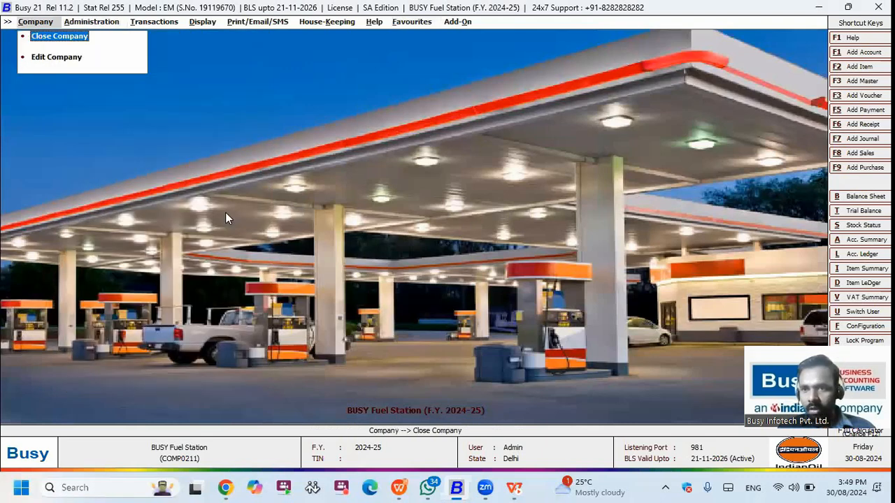
Step: Close the company and log back in as user CASHIER with the dashboard enabled
{"action": "key", "text": "Return"}
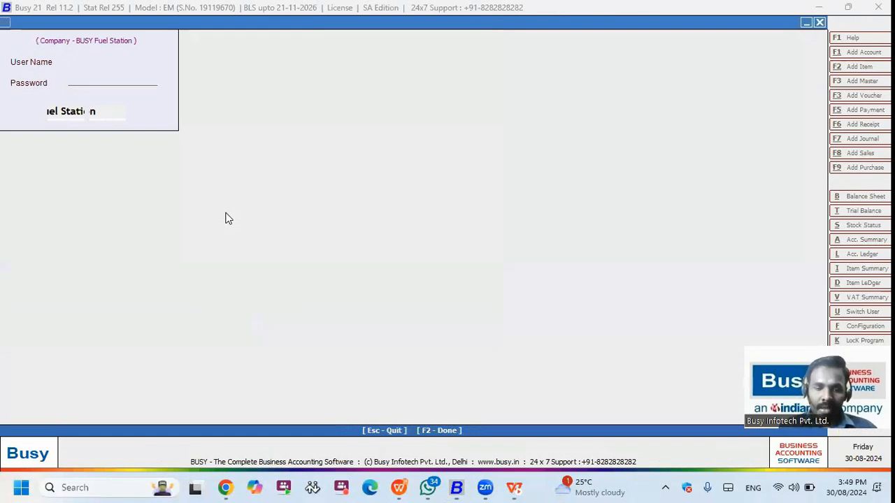
{"action": "type", "text": "CASHI"}
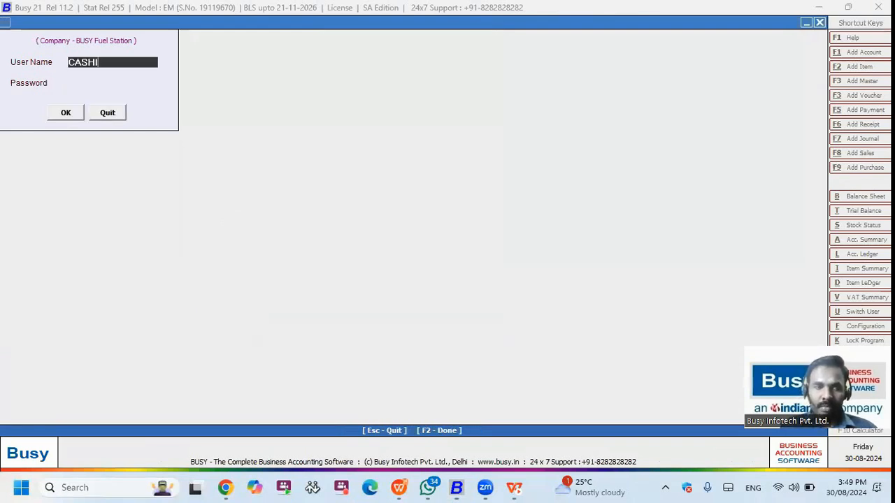
{"action": "type", "text": "ER"}
{"action": "key", "text": "Return"}
{"action": "key", "text": "Return"}
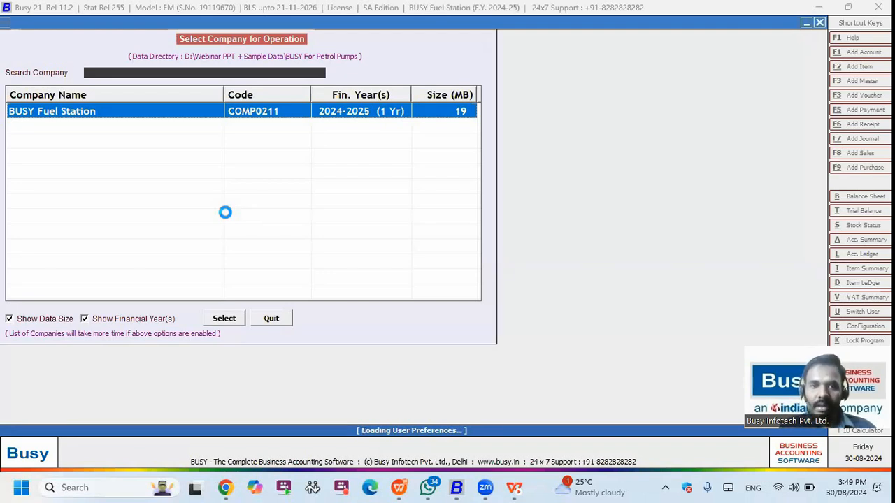
{"action": "key", "text": "Return"}
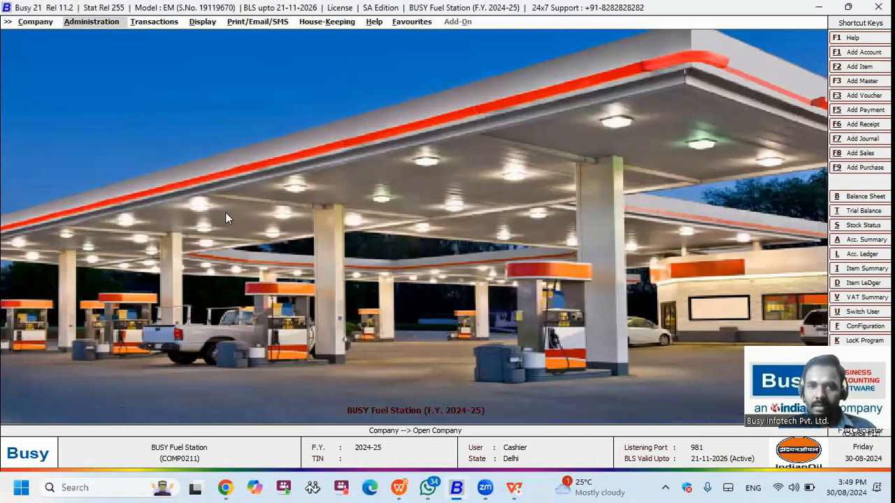
Step: Generate My Dash Board, step through cash 5,87,722.62 Dr, bank balance and purchase figures, then close it
{"action": "key", "text": "F2"}
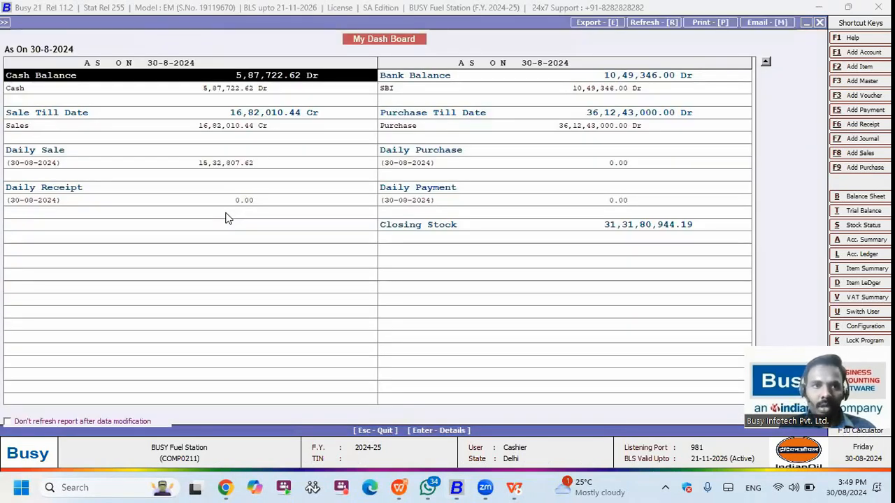
{"action": "key", "text": "Right"}
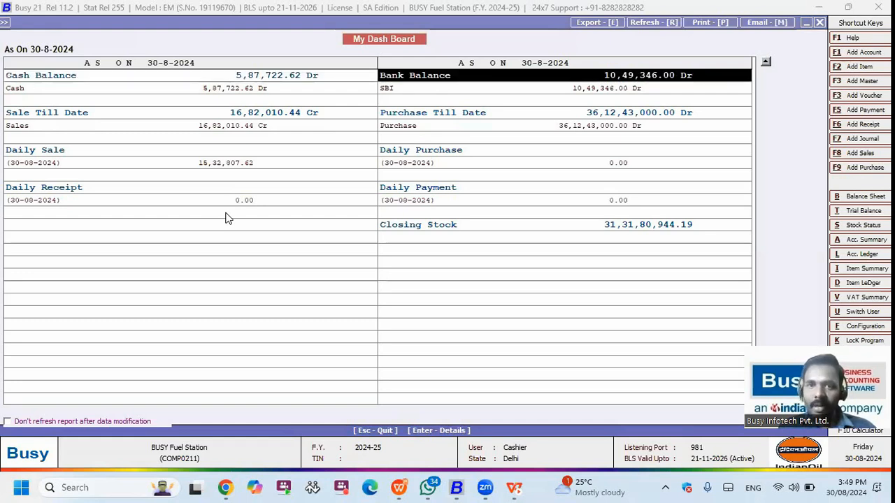
{"action": "key", "text": "Down"}
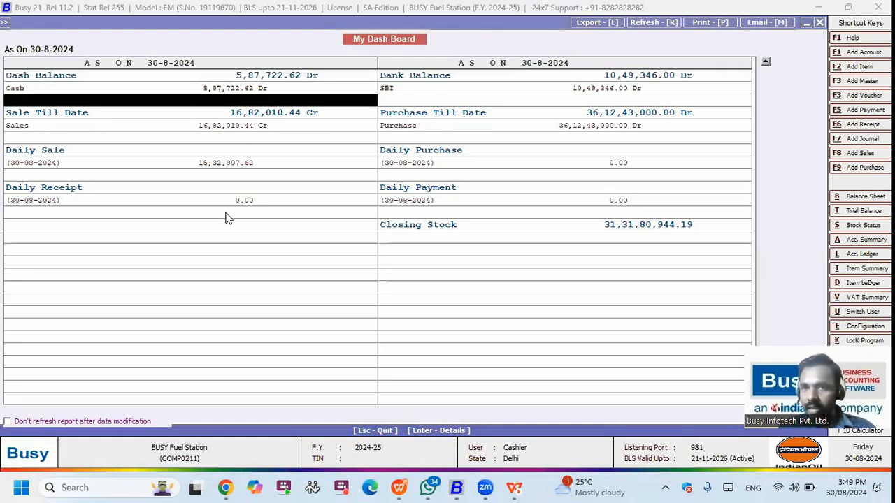
{"action": "key", "text": "Down"}
{"action": "key", "text": "Right"}
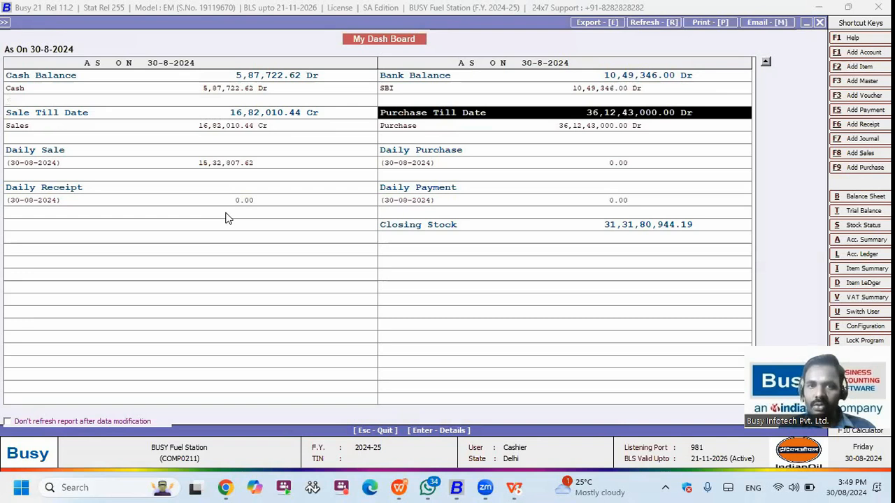
{"action": "key", "text": "Down"}
{"action": "key", "text": "Down"}
{"action": "key", "text": "Down"}
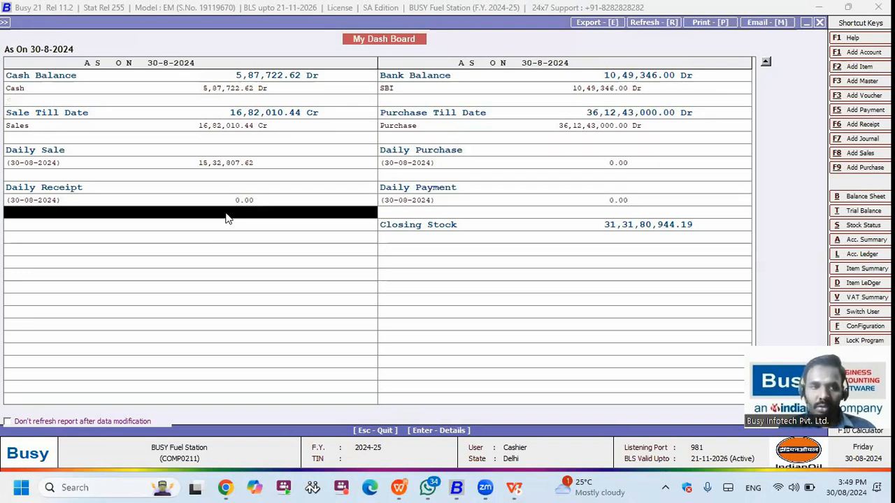
{"action": "key", "text": "Escape"}
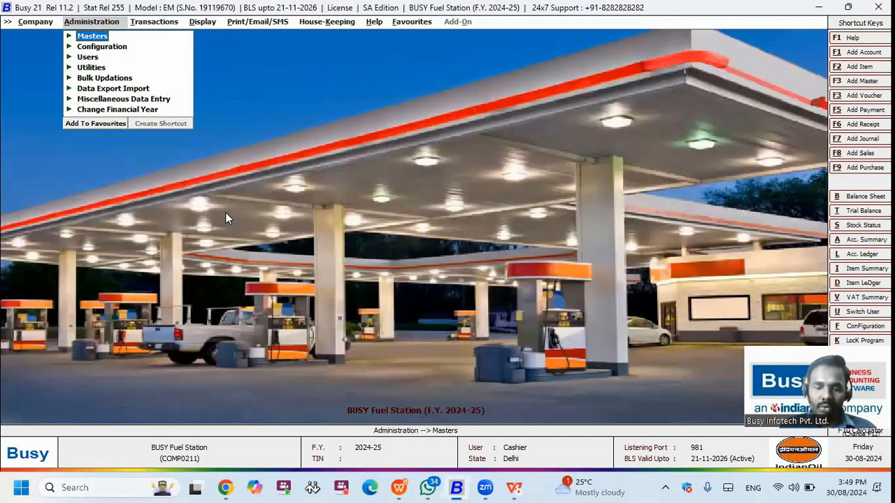
Step: Switch user to ADMIN and log in with the account password
{"action": "key", "text": "u"}
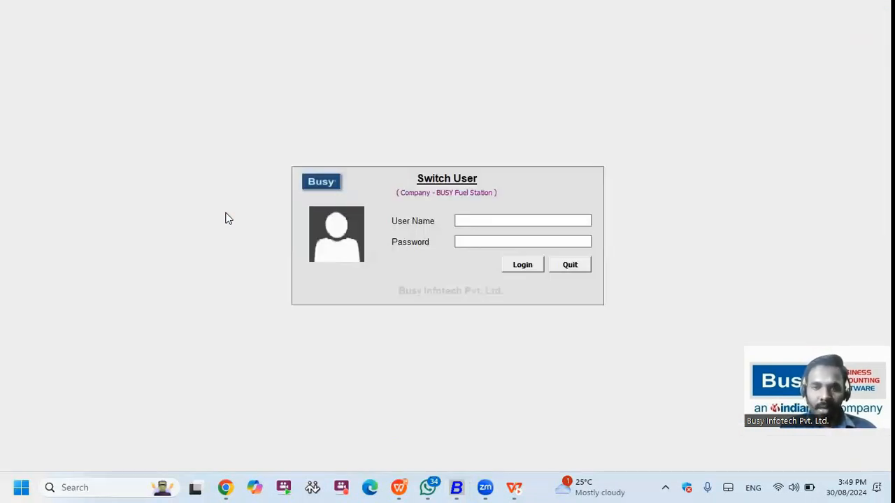
{"action": "type", "text": "AD"}
{"action": "type", "text": "MIN"}
{"action": "key", "text": "Return"}
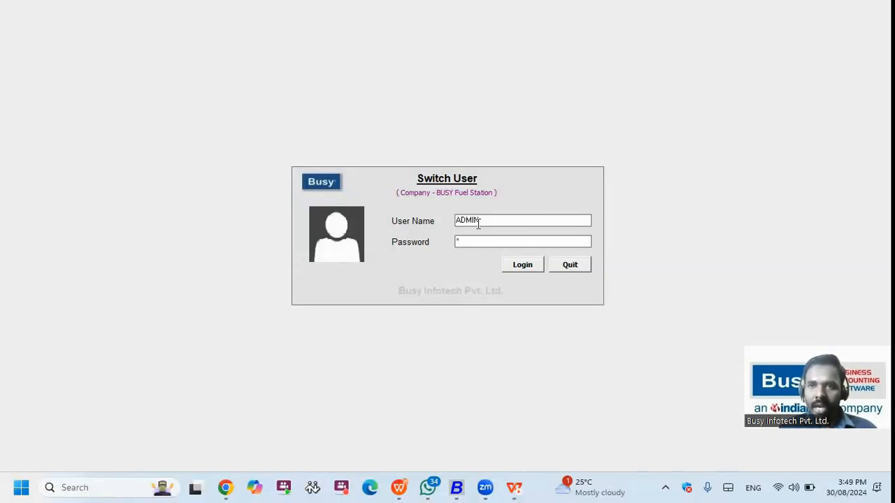
{"action": "key", "text": "Return"}
Step: Move across the menu bar past Help and Add-On to the Favourites list
{"action": "key", "text": "Right"}
{"action": "key", "text": "Right"}
{"action": "key", "text": "Right"}
{"action": "key", "text": "Right"}
{"action": "key", "text": "Right"}
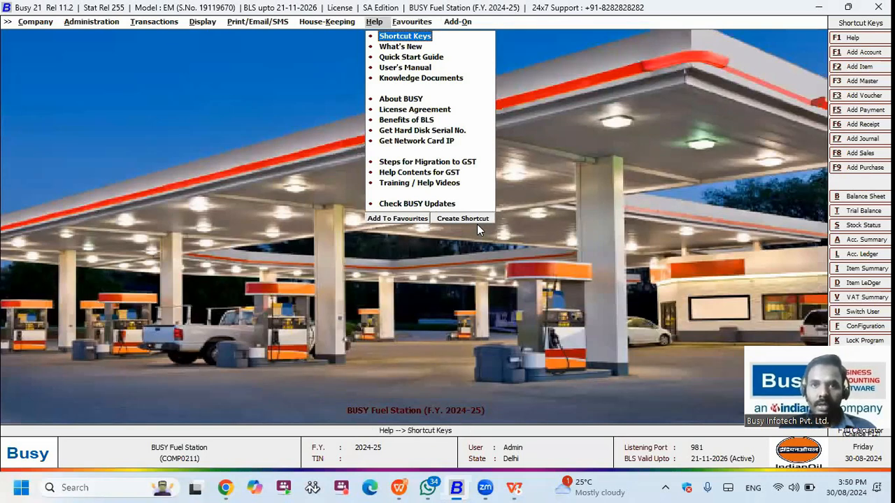
{"action": "key", "text": "Right"}
{"action": "key", "text": "Right"}
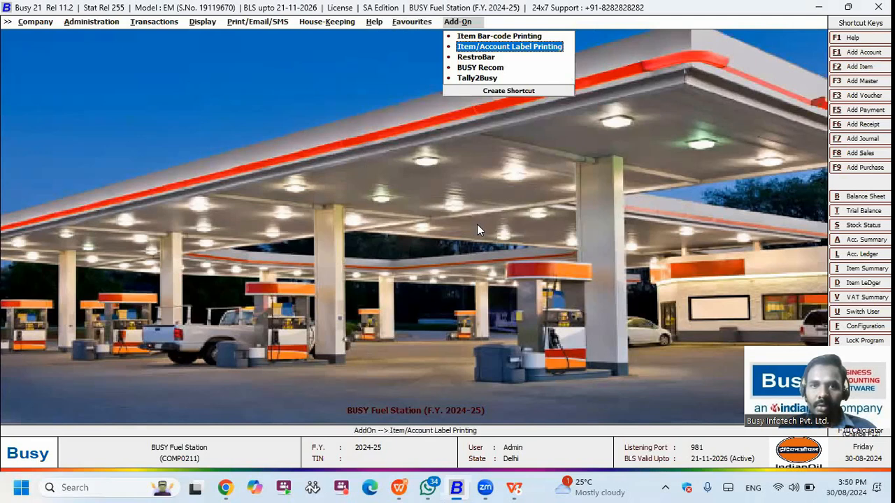
{"action": "key", "text": "Left"}
{"action": "key", "text": "Down"}
{"action": "key", "text": "Down"}
{"action": "key", "text": "Down"}
{"action": "key", "text": "Down"}
{"action": "key", "text": "Down"}
{"action": "key", "text": "Down"}
{"action": "key", "text": "Down"}
{"action": "key", "text": "Down"}
{"action": "key", "text": "Down"}
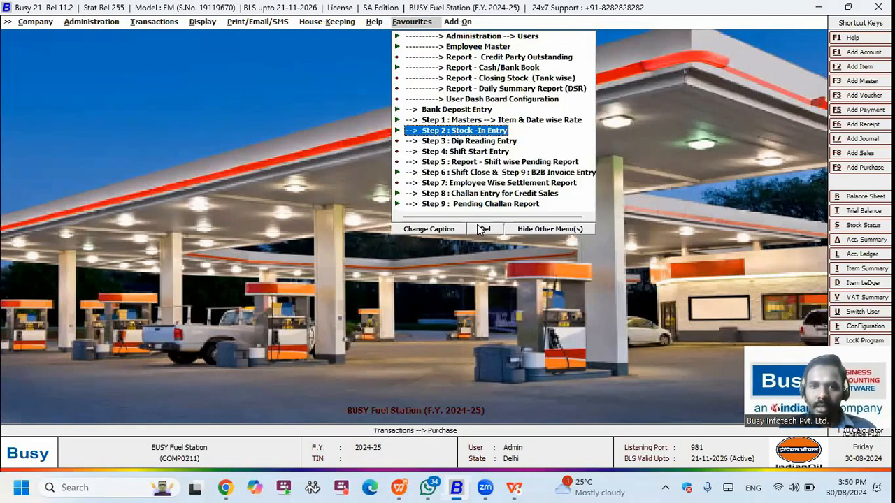
Step: Start a contra voucher debiting SBI 1,00,000.00 with instrument type N.A
{"action": "key", "text": "Up"}
{"action": "key", "text": "Up"}
{"action": "key", "text": "Return"}
{"action": "key", "text": "Return"}
{"action": "key", "text": "Return"}
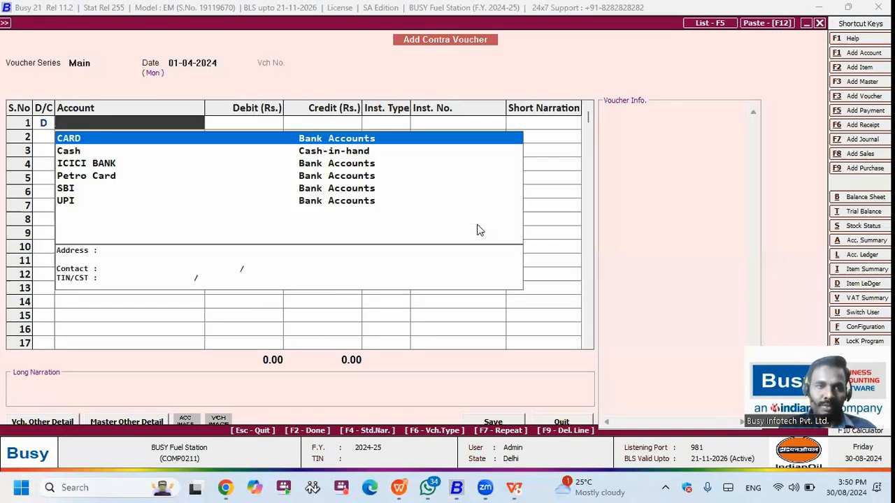
{"action": "type", "text": "sbi"}
{"action": "key", "text": "Return"}
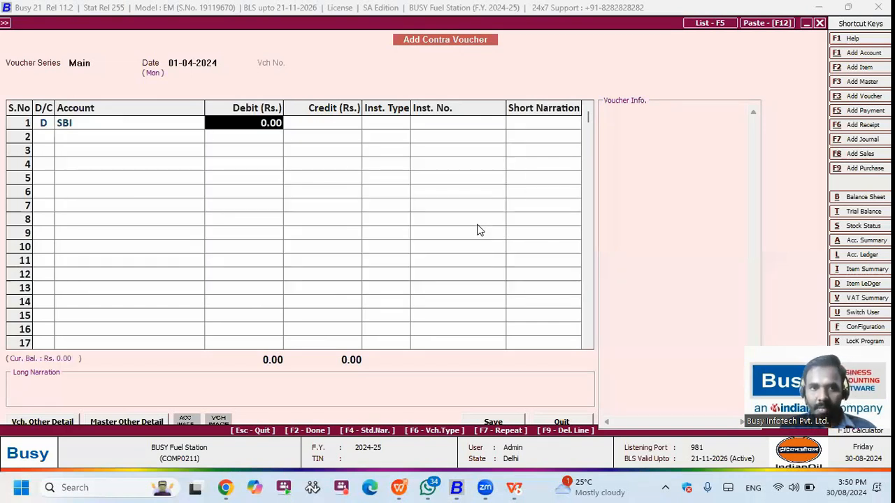
{"action": "type", "text": "100000"}
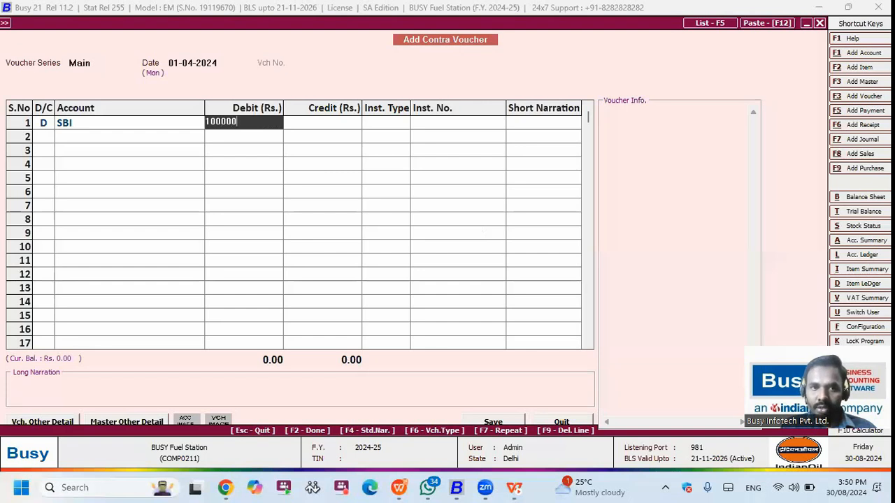
{"action": "key", "text": "Return"}
{"action": "key", "text": "Down"}
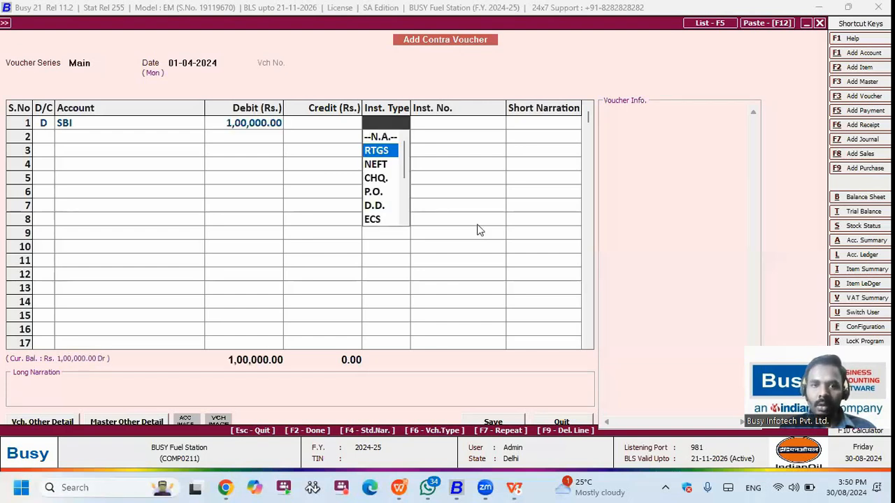
{"action": "type", "text": "c"}
{"action": "key", "text": "Down"}
{"action": "key", "text": "Down"}
{"action": "key", "text": "Down"}
{"action": "key", "text": "Down"}
{"action": "key", "text": "Down"}
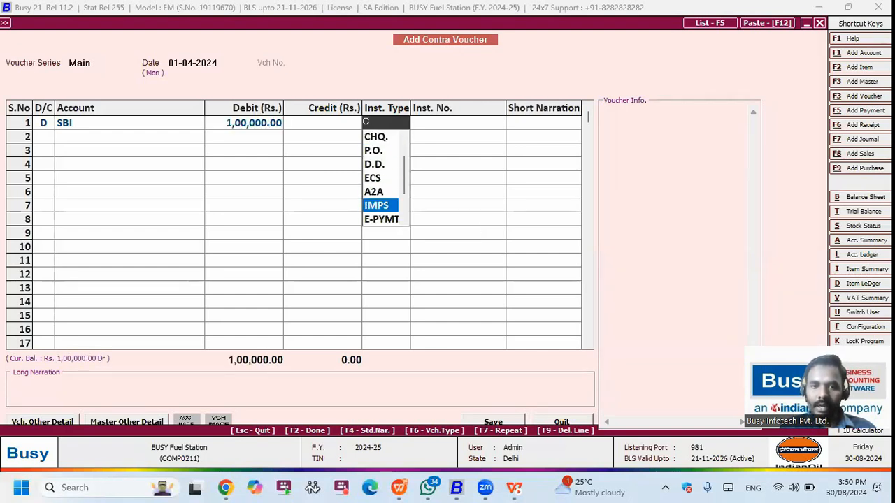
{"action": "key", "text": "BackSpace"}
{"action": "key", "text": "Return"}
Step: Credit Cash on row 2, save the voucher, and leave voucher entry
{"action": "key", "text": "Return"}
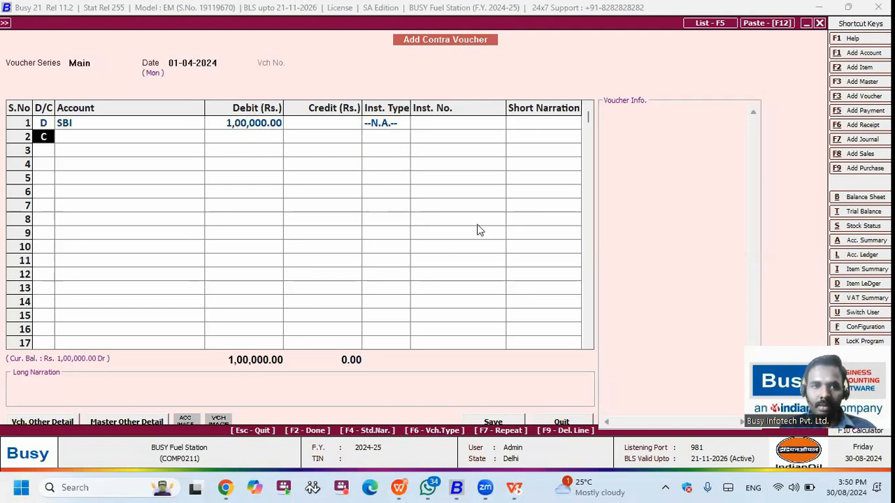
{"action": "key", "text": "Return"}
{"action": "type", "text": "cash"}
{"action": "key", "text": "Return"}
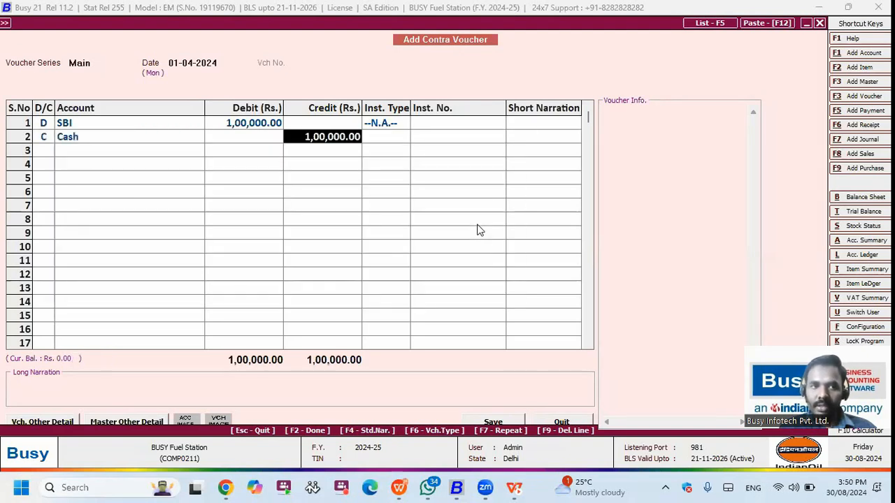
{"action": "key", "text": "Left"}
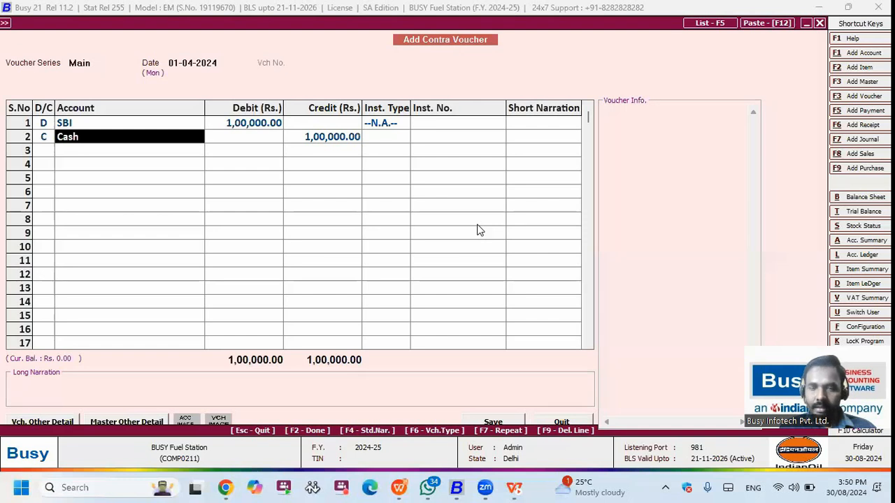
{"action": "key", "text": "Return"}
{"action": "key", "text": "Return"}
{"action": "key", "text": "Return"}
{"action": "key", "text": "Return"}
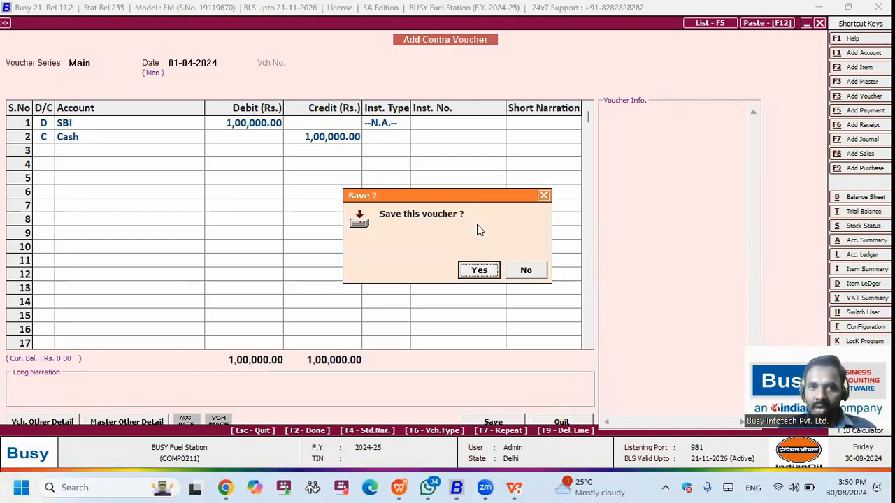
{"action": "key", "text": "Return"}
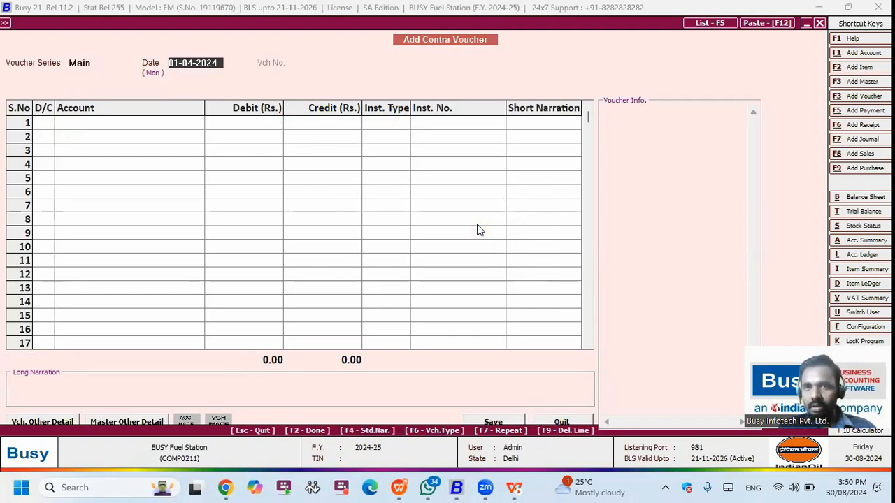
{"action": "key", "text": "Escape"}
{"action": "key", "text": "Return"}
{"action": "left_click", "coordinate": [190, 361]}
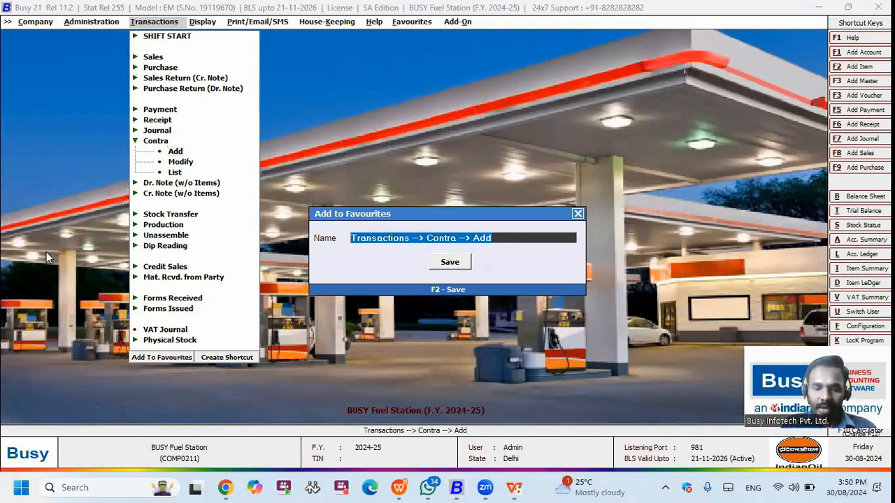
Step: Save the contra favourite under the name 'Bank Deposit Entry'
{"action": "type", "text": "Bank Deposit Entry"}
{"action": "key", "text": "Return"}
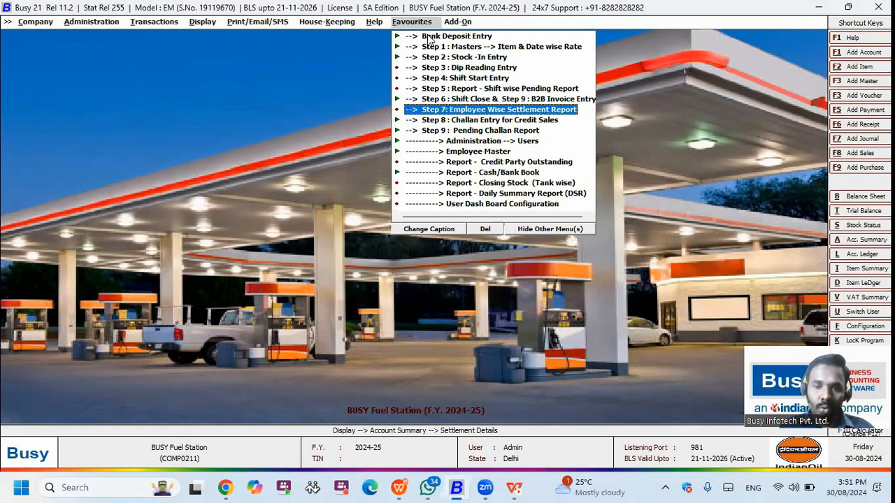
{"action": "left_click", "coordinate": [428, 35]}
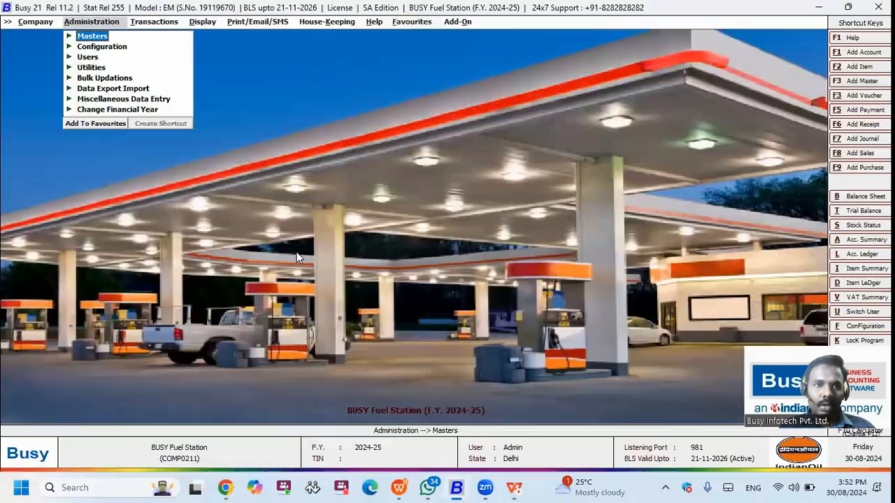
Step: Review the VAT/GST settings under Features / Options, then change the tax type to GST
{"action": "key", "text": "Down"}
{"action": "key", "text": "Return"}
{"action": "key", "text": "Return"}
{"action": "key", "text": "Down"}
{"action": "key", "text": "Down"}
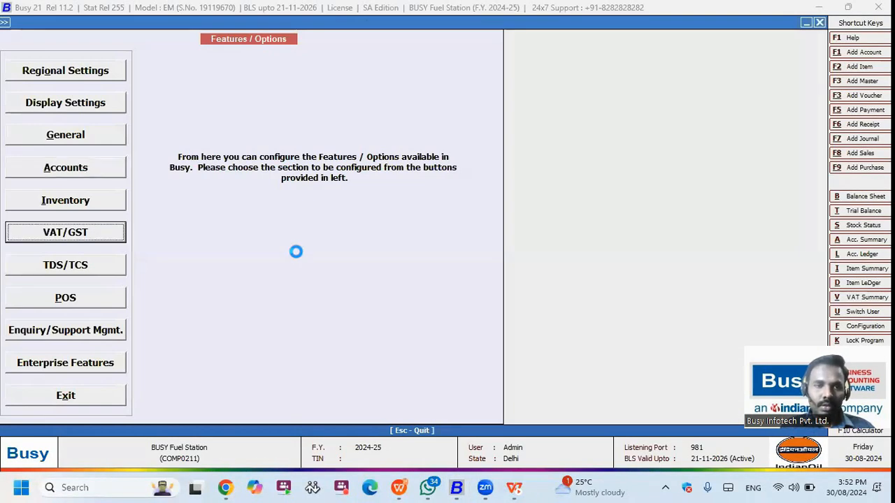
{"action": "key", "text": "Return"}
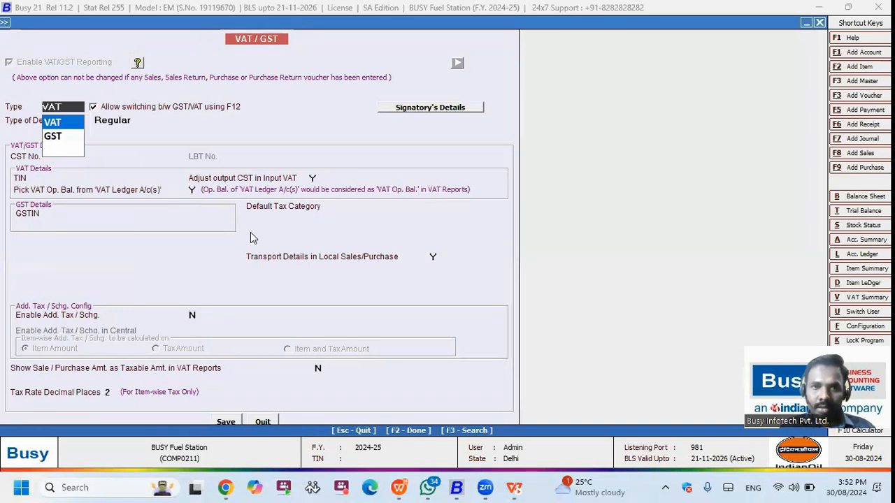
{"action": "key", "text": "Escape"}
{"action": "key", "text": "Escape"}
{"action": "key", "text": "Escape"}
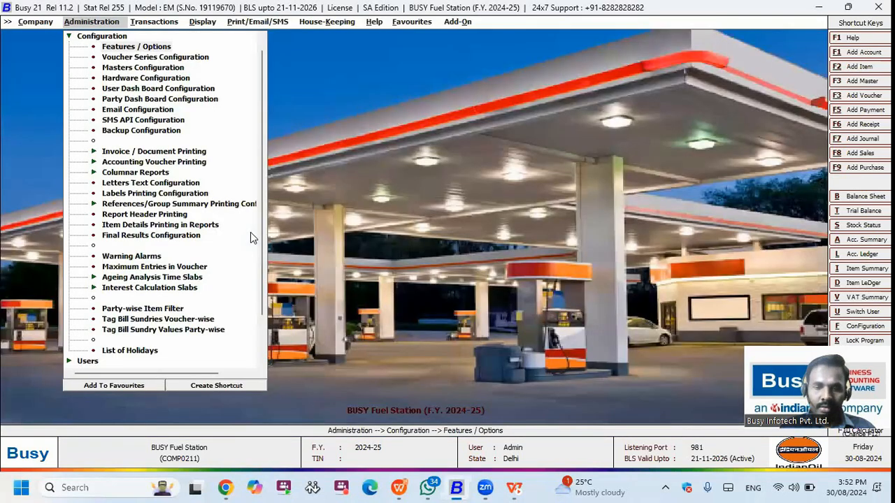
{"action": "key", "text": "F12"}
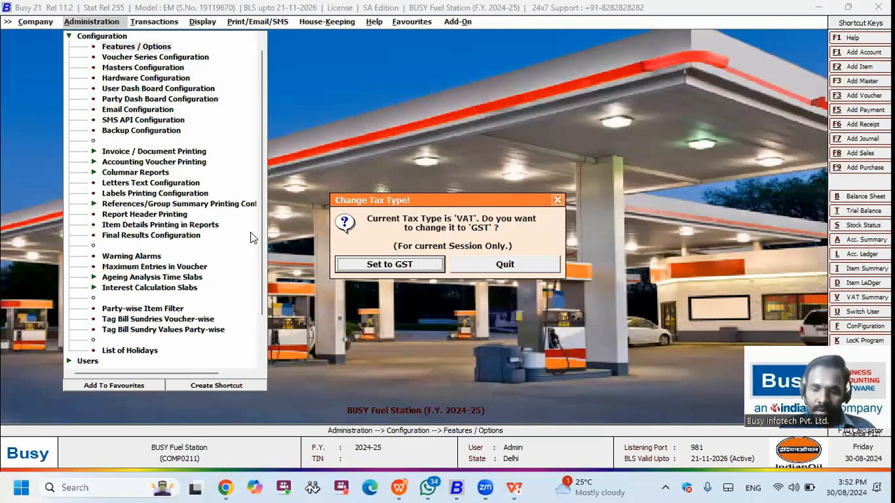
{"action": "key", "text": "Return"}
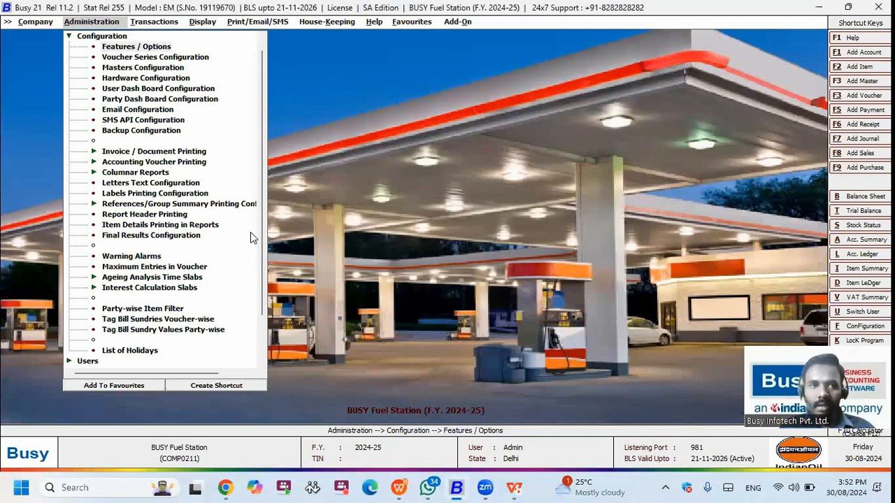
Step: Start a new sales voucher using the Lub Oil voucher series
{"action": "key", "text": "Right"}
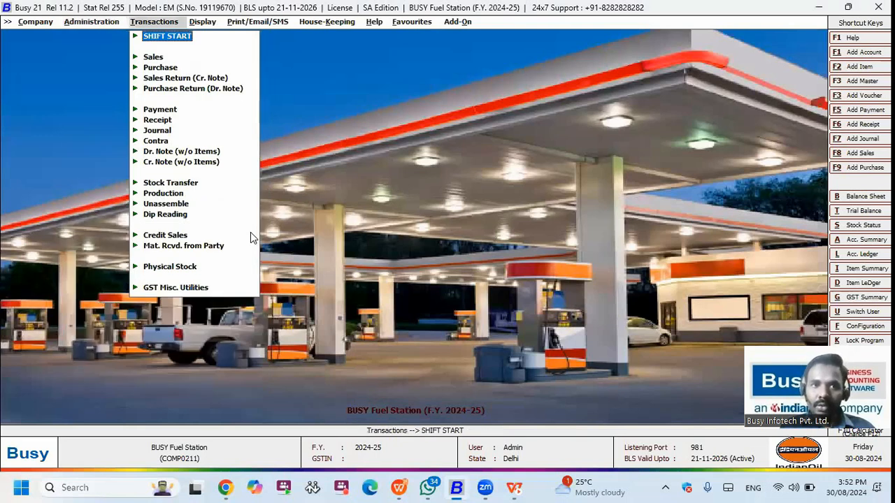
{"action": "key", "text": "Down"}
{"action": "key", "text": "Return"}
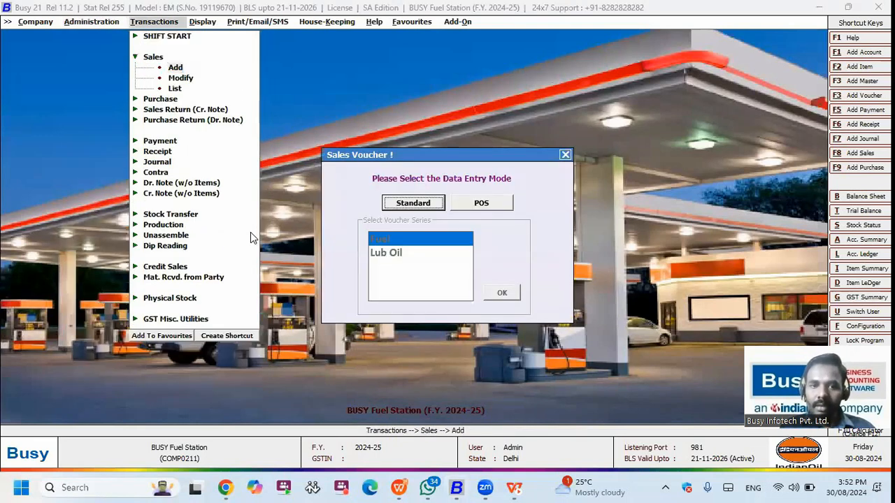
{"action": "key", "text": "Right"}
{"action": "key", "text": "Tab"}
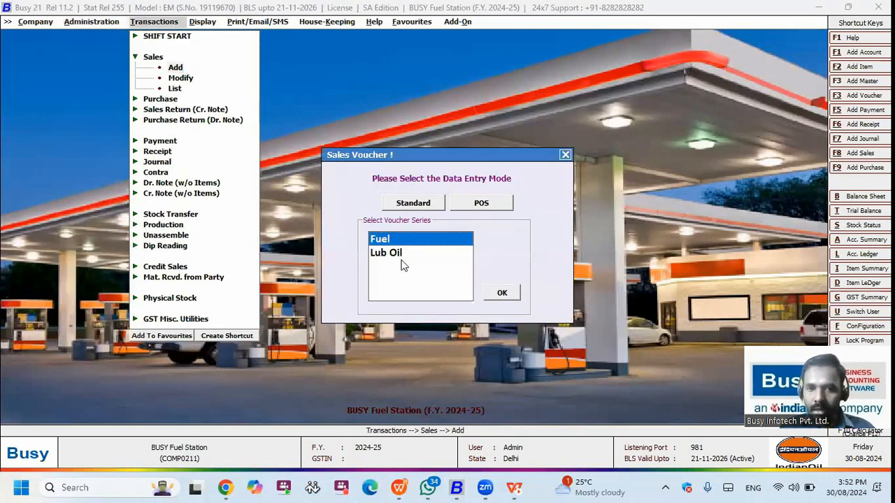
{"action": "key", "text": "Down"}
{"action": "key", "text": "Return"}
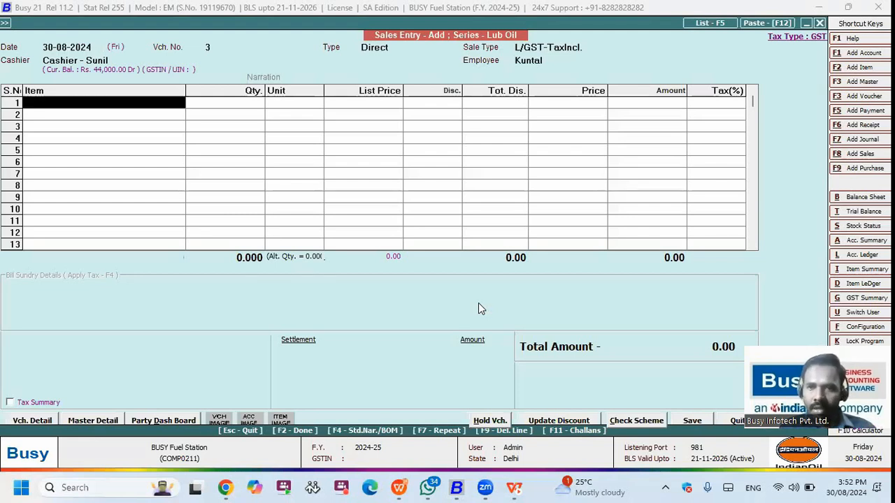
Step: Add Servo Oil 1 Ltr from Main Store, quantity 1, at a list price of 300.00
{"action": "key", "text": "space"}
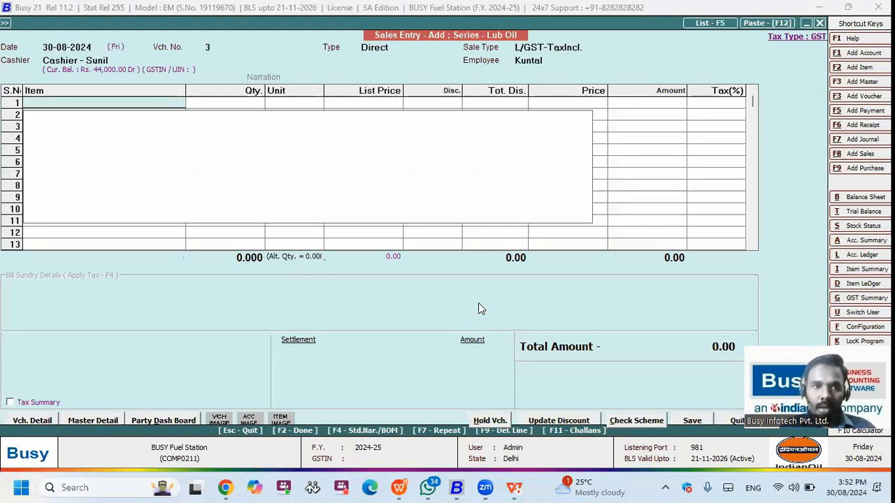
{"action": "type", "text": "s"}
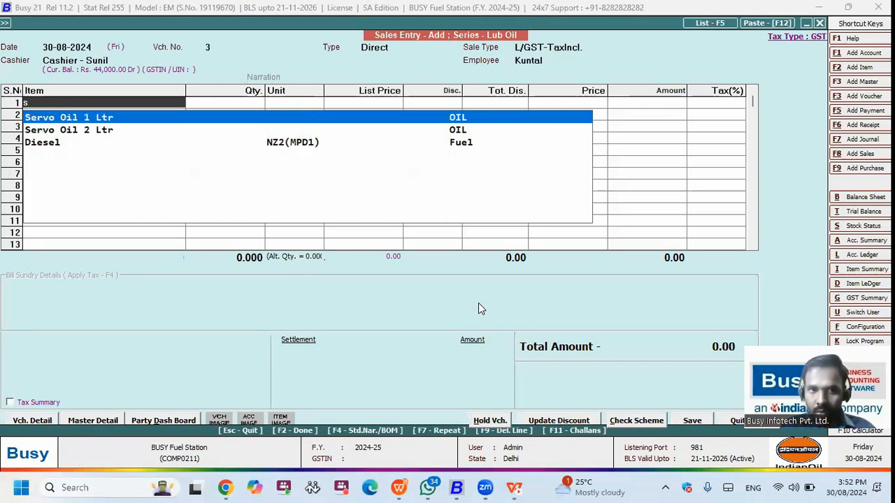
{"action": "key", "text": "Return"}
{"action": "key", "text": "Down"}
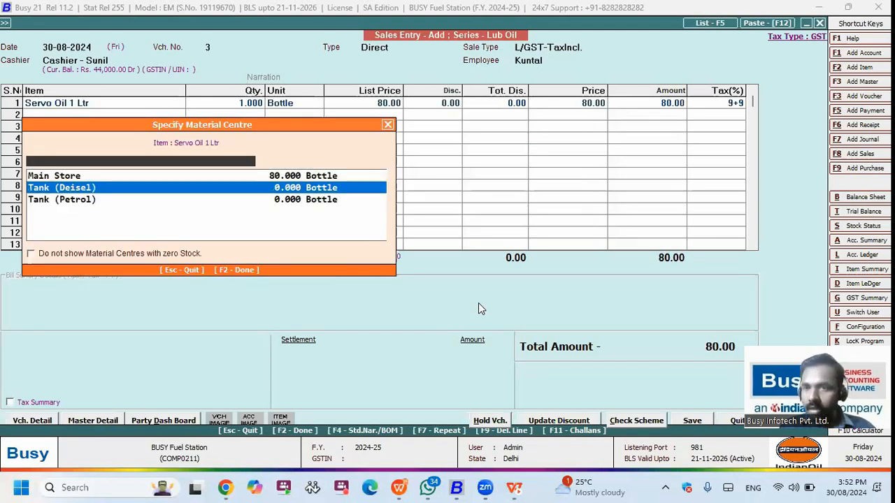
{"action": "key", "text": "Up"}
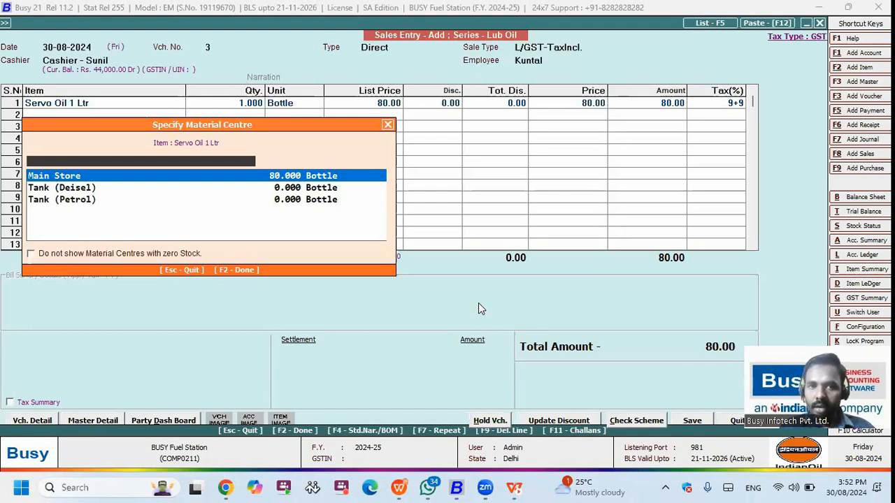
{"action": "key", "text": "Return"}
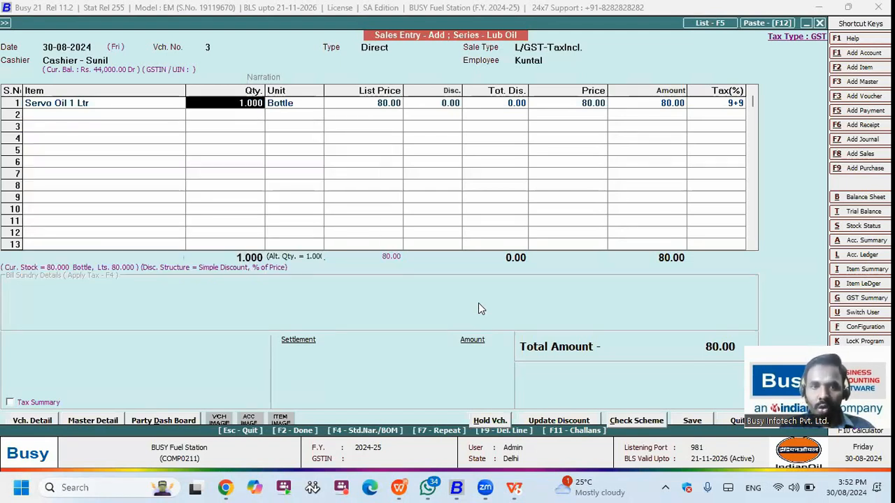
{"action": "key", "text": "Return"}
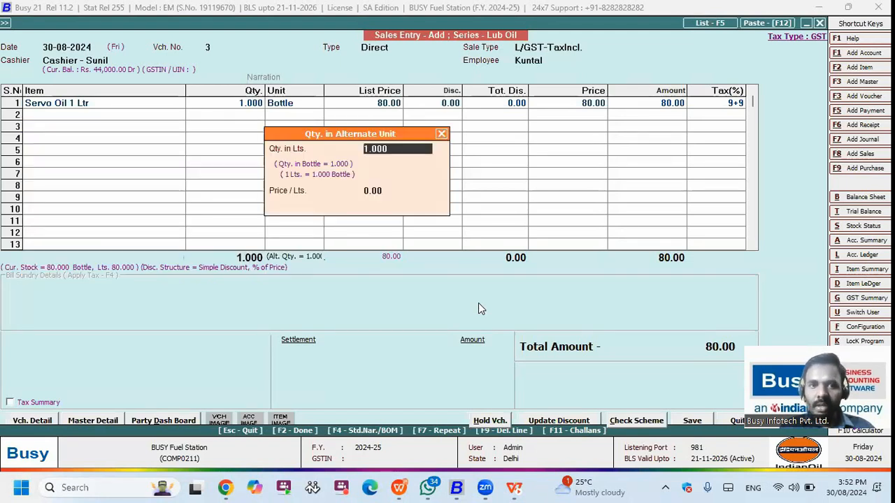
{"action": "key", "text": "Return"}
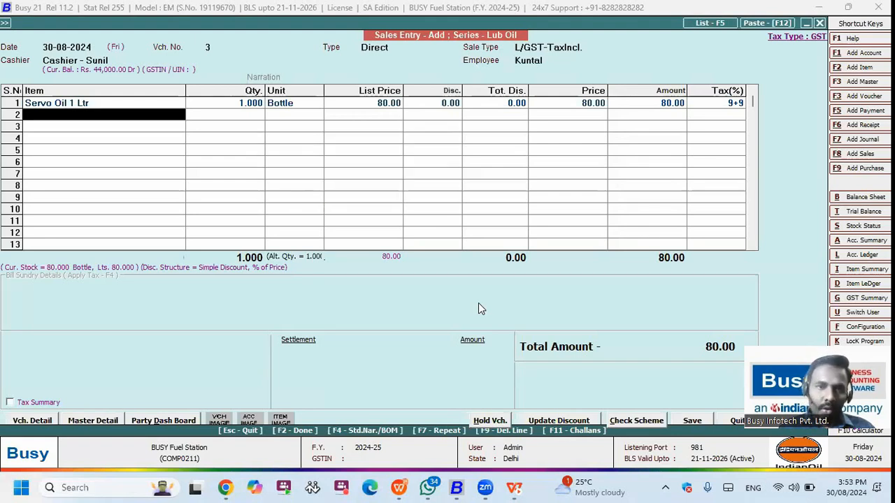
{"action": "key", "text": "Up"}
{"action": "key", "text": "Right"}
{"action": "key", "text": "Right"}
{"action": "key", "text": "Right"}
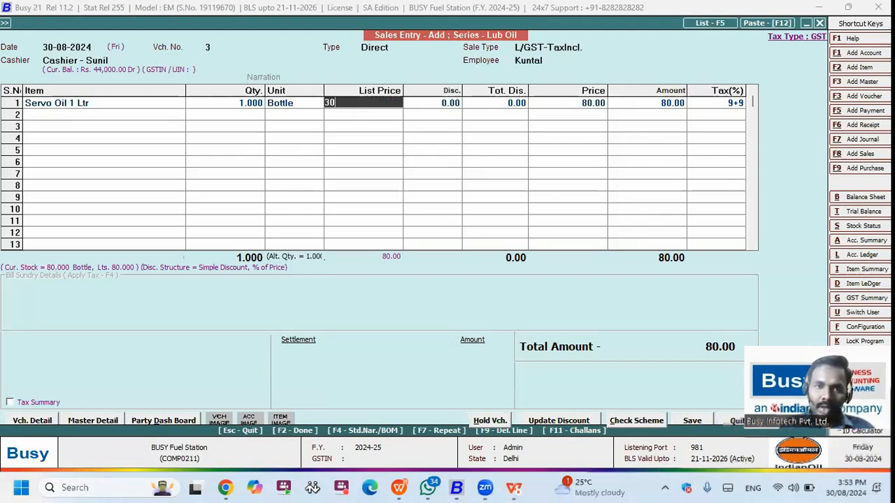
{"action": "type", "text": "300"}
{"action": "key", "text": "Return"}
{"action": "key", "text": "F2"}
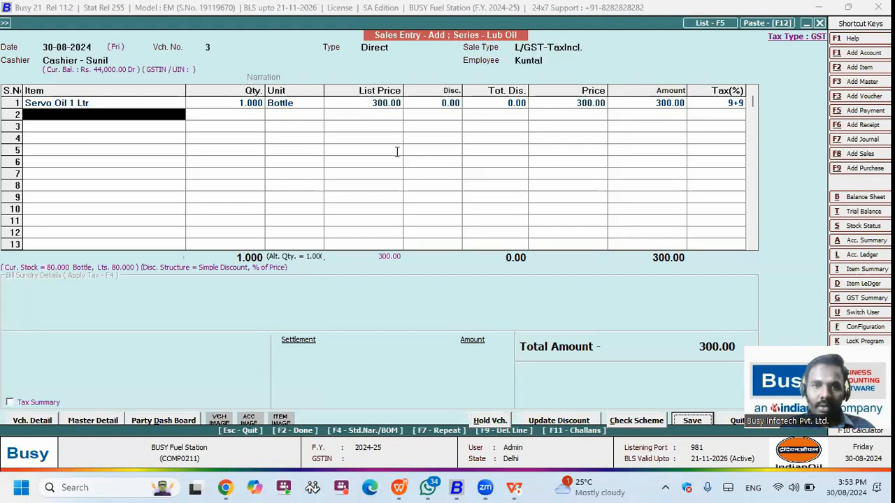
Step: Enter the customer's mobile number and shipping party name in Billing/Shipping Details
{"action": "key", "text": "Return"}
{"action": "type", "text": "8282"}
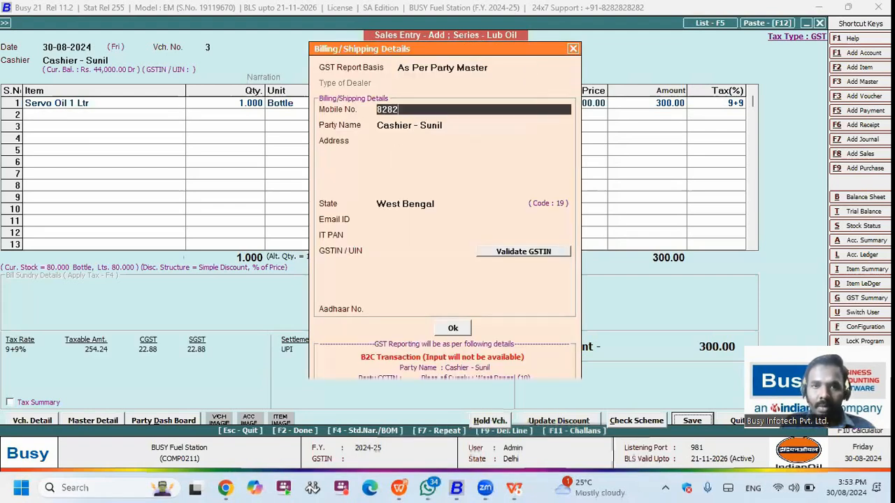
{"action": "type", "text": "82828"}
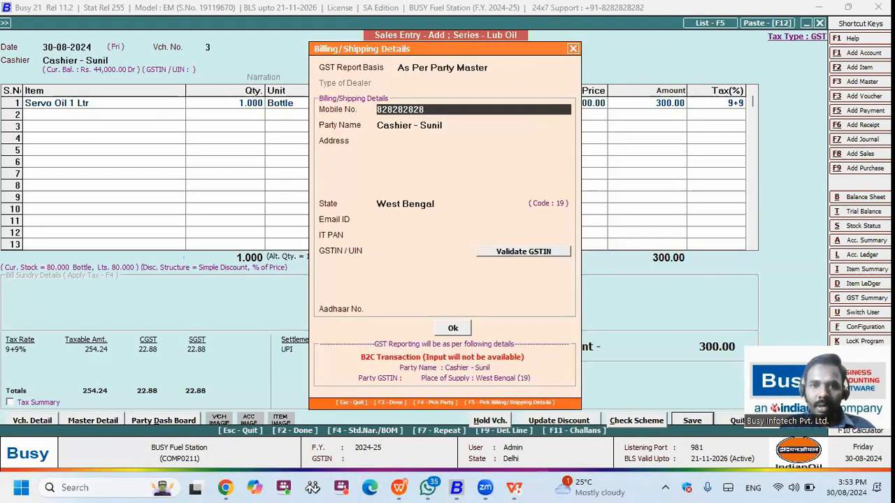
{"action": "type", "text": "2"}
{"action": "key", "text": "Return"}
{"action": "type", "text": "sooraj"}
{"action": "key", "text": "F2"}
Step: Save the voucher and settle the 300.00 through UPI with SBI
{"action": "key", "text": "Return"}
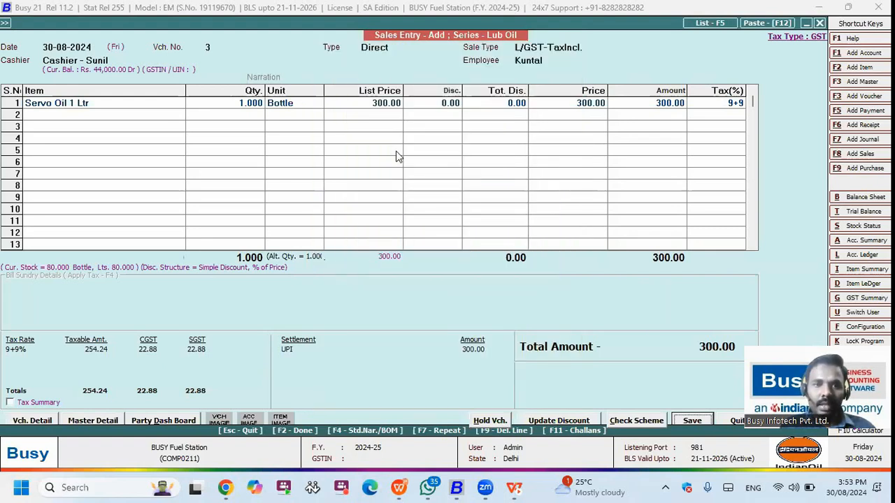
{"action": "key", "text": "F2"}
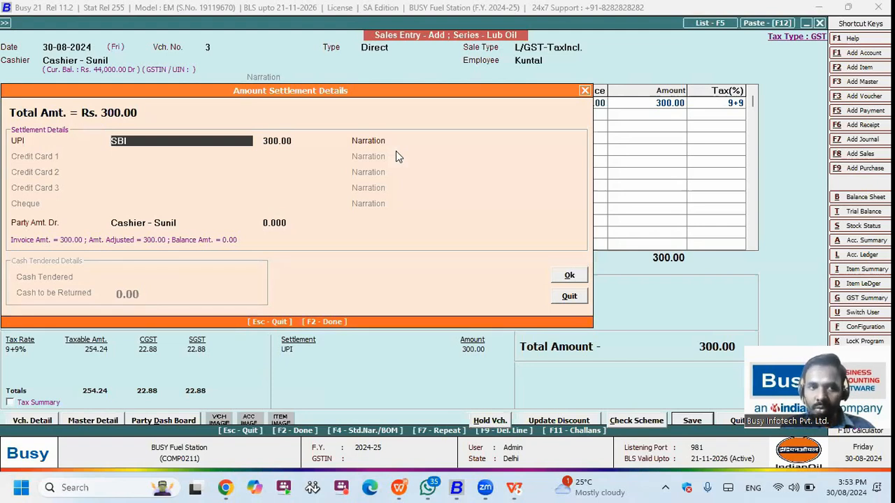
{"action": "key", "text": "Return"}
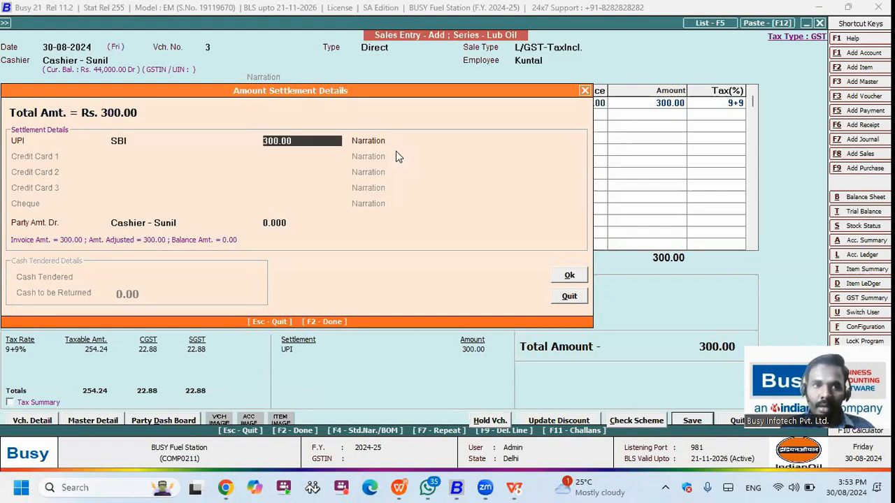
{"action": "key", "text": "Return"}
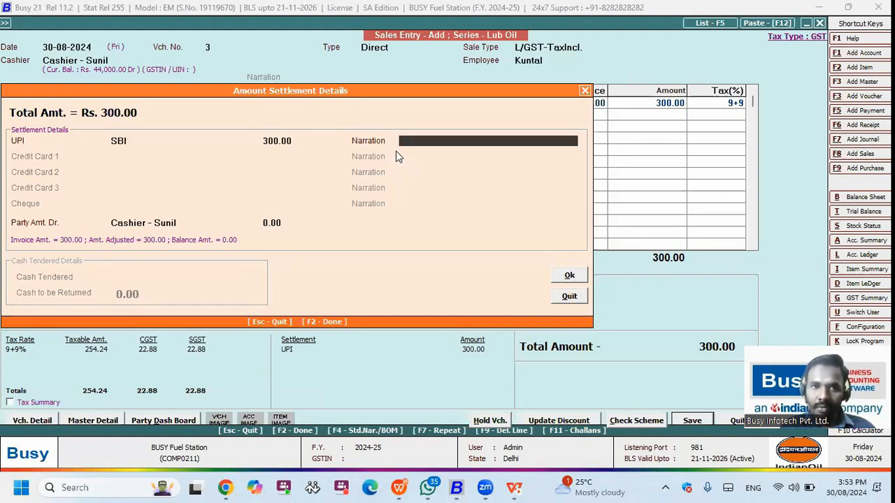
{"action": "key", "text": "Up"}
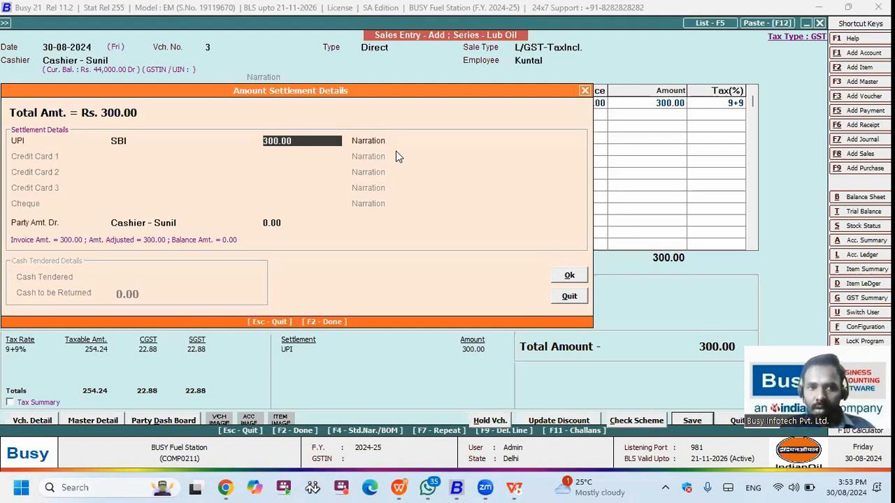
{"action": "key", "text": "Return"}
{"action": "key", "text": "Return"}
{"action": "key", "text": "Return"}
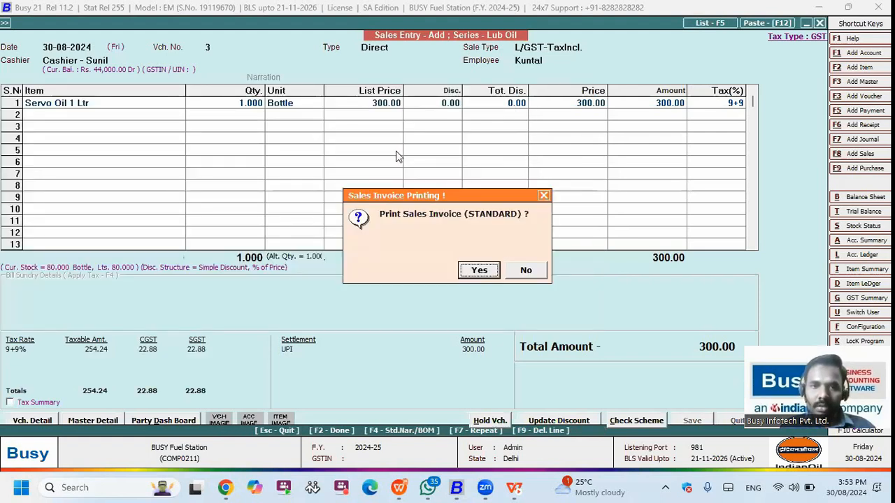
Step: Preview Lub Oil tax invoice No. 3 in STANDARD format, then close it and the blank voucher
{"action": "key", "text": "Return"}
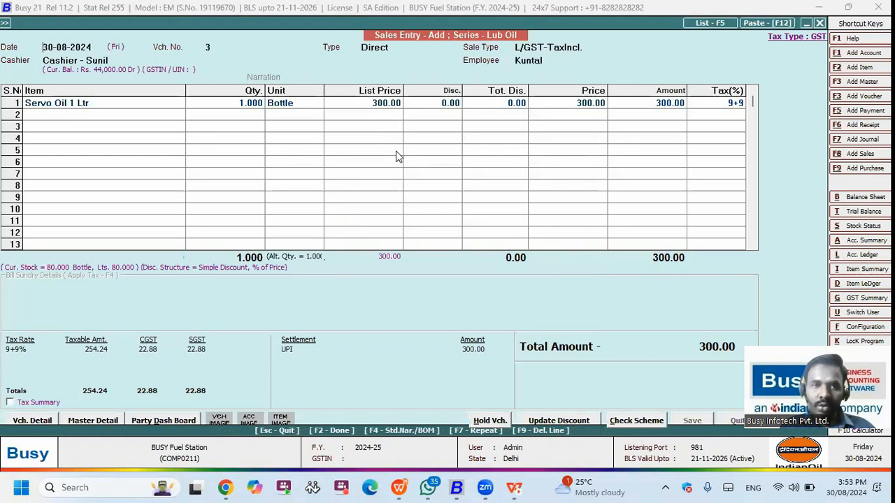
{"action": "key", "text": "Return"}
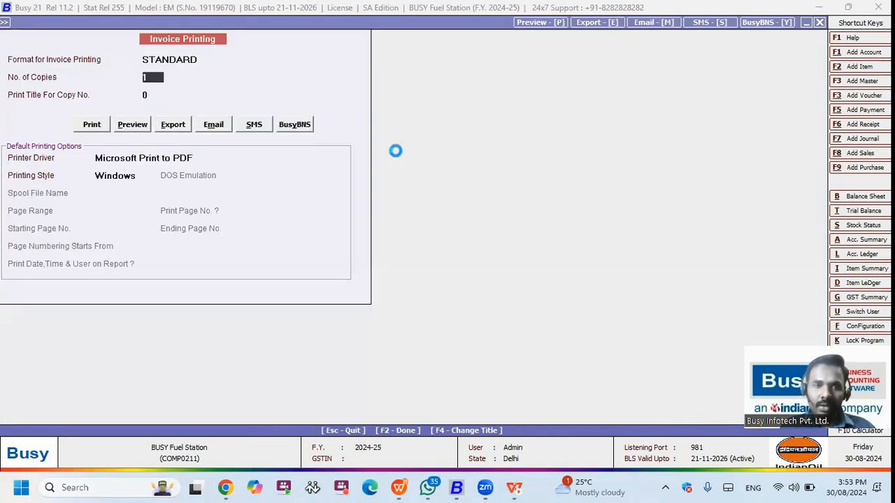
{"action": "key", "text": "F2"}
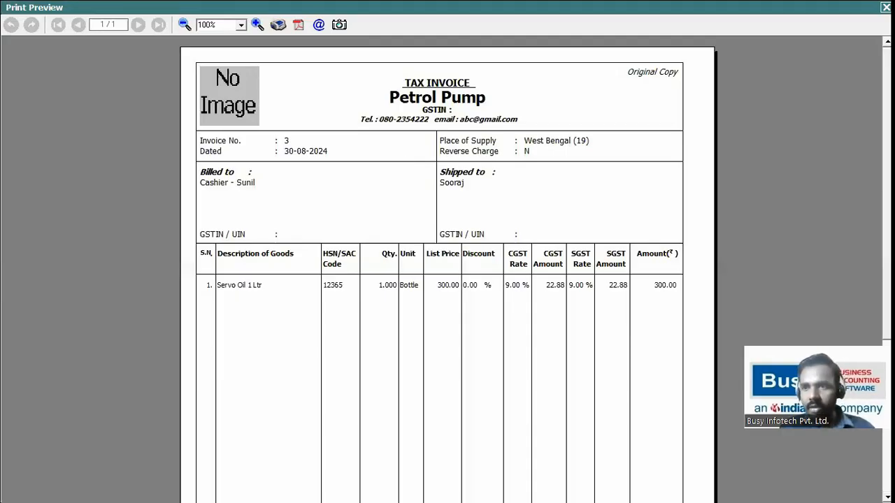
{"action": "scroll", "coordinate": [564, 230], "scroll_direction": "down", "scroll_amount": 2}
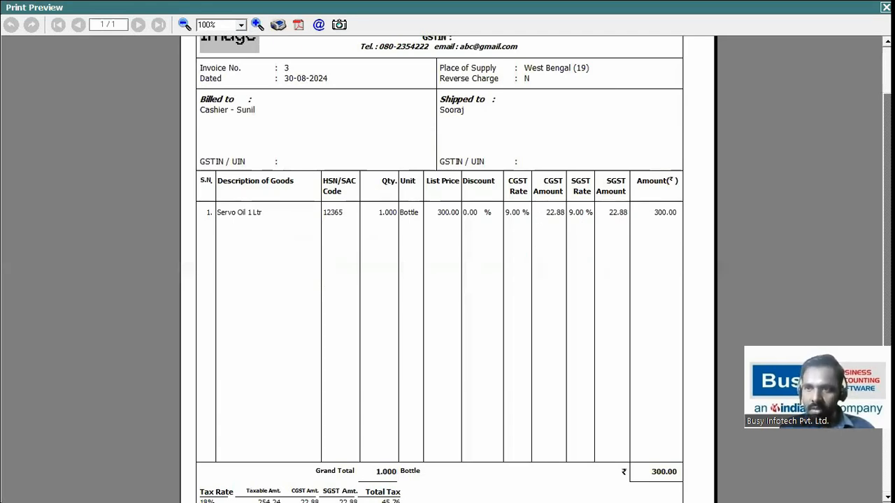
{"action": "key", "text": "Escape"}
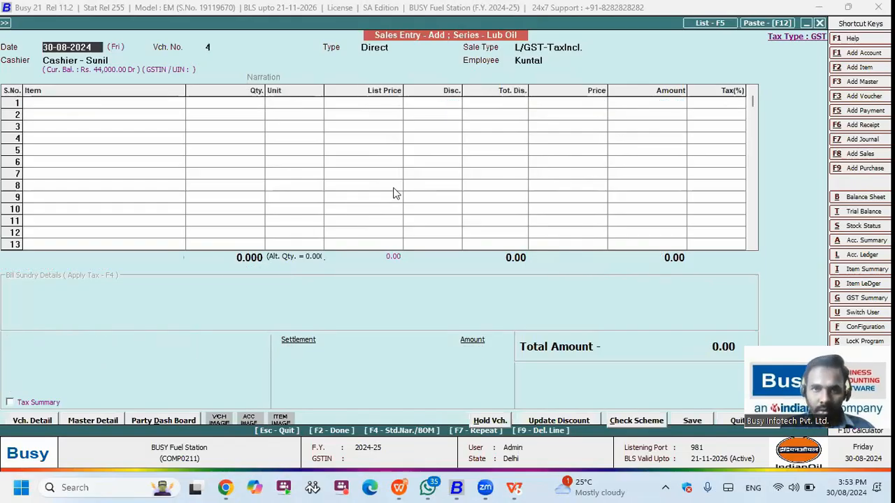
{"action": "key", "text": "Escape"}
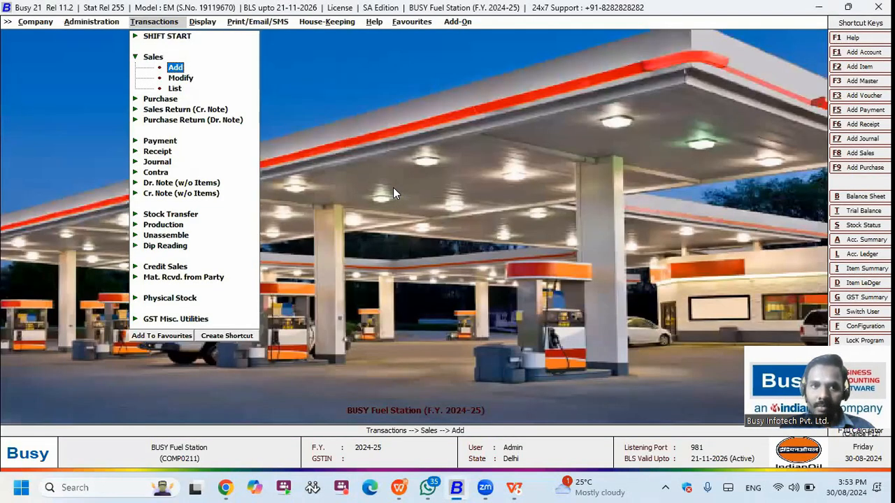
Step: Collapse the Sales menu, resume the WPS slideshow, and reveal the next bullet point
{"action": "key", "text": "Escape"}
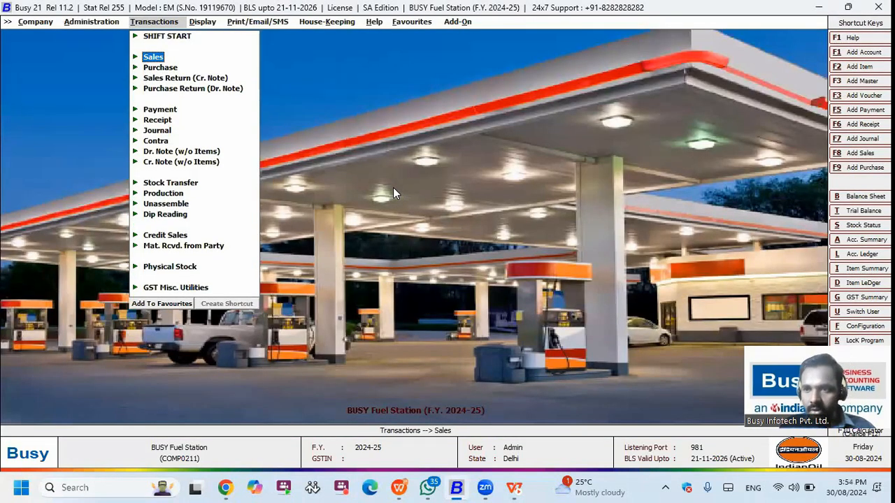
{"action": "left_click", "coordinate": [399, 487]}
{"action": "left_click", "coordinate": [336, 260]}
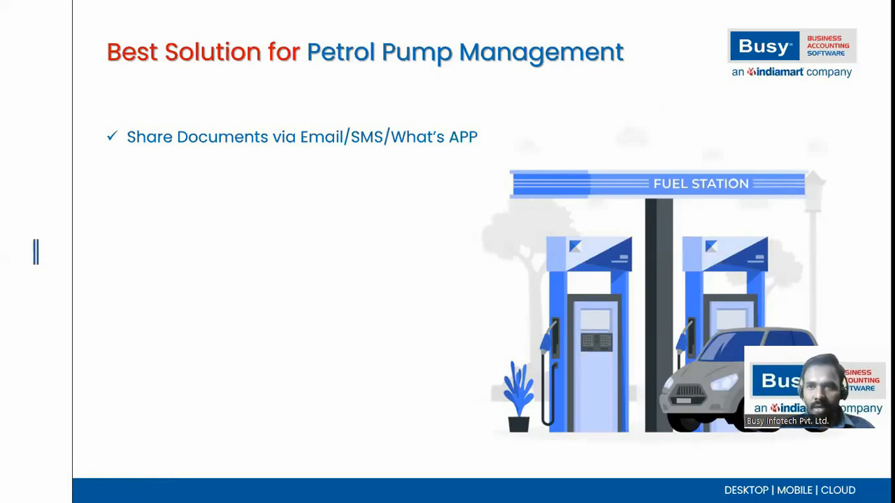
{"action": "key", "text": "Right"}
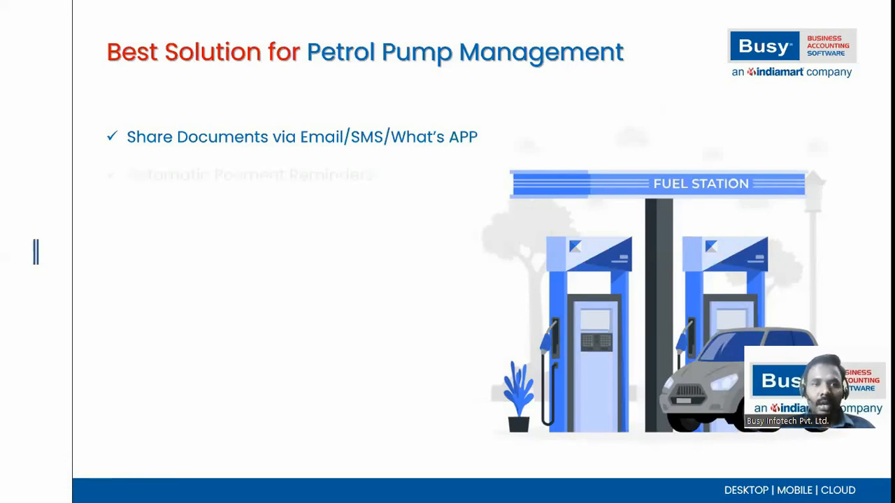